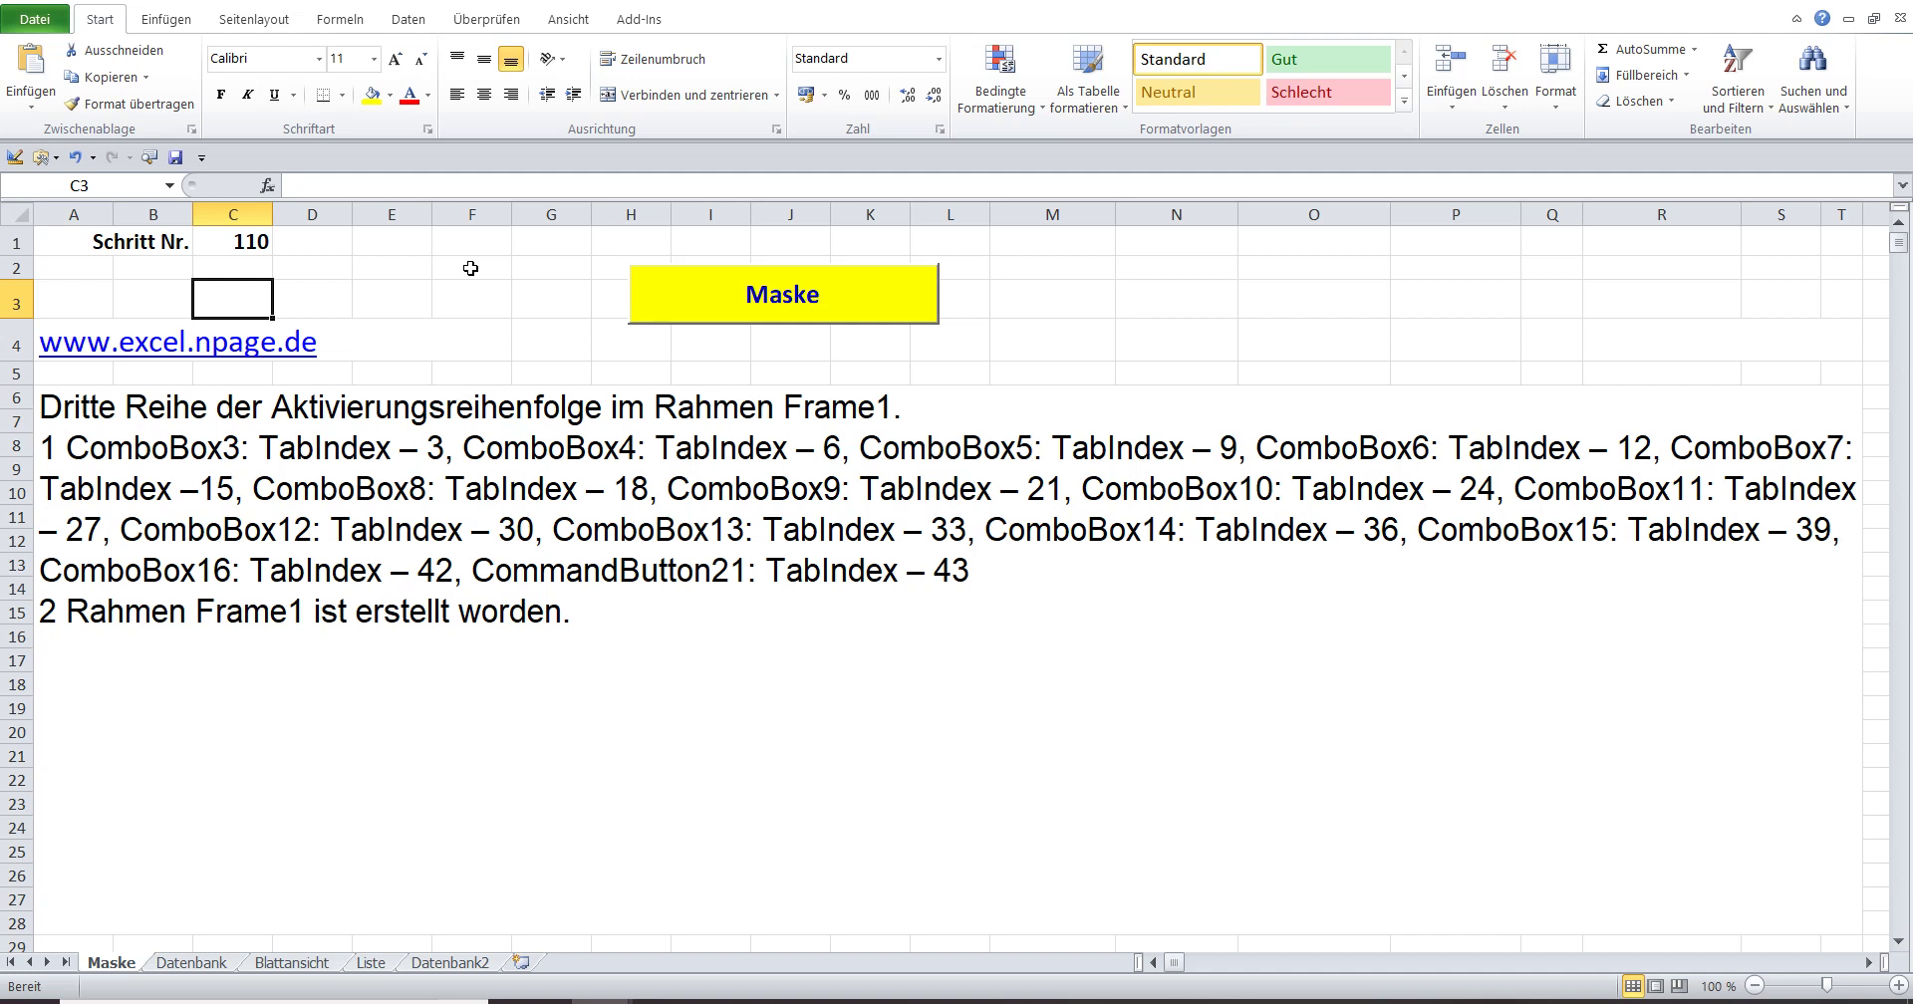
Change the step number in C1 from 110 to 111.
click(249, 247)
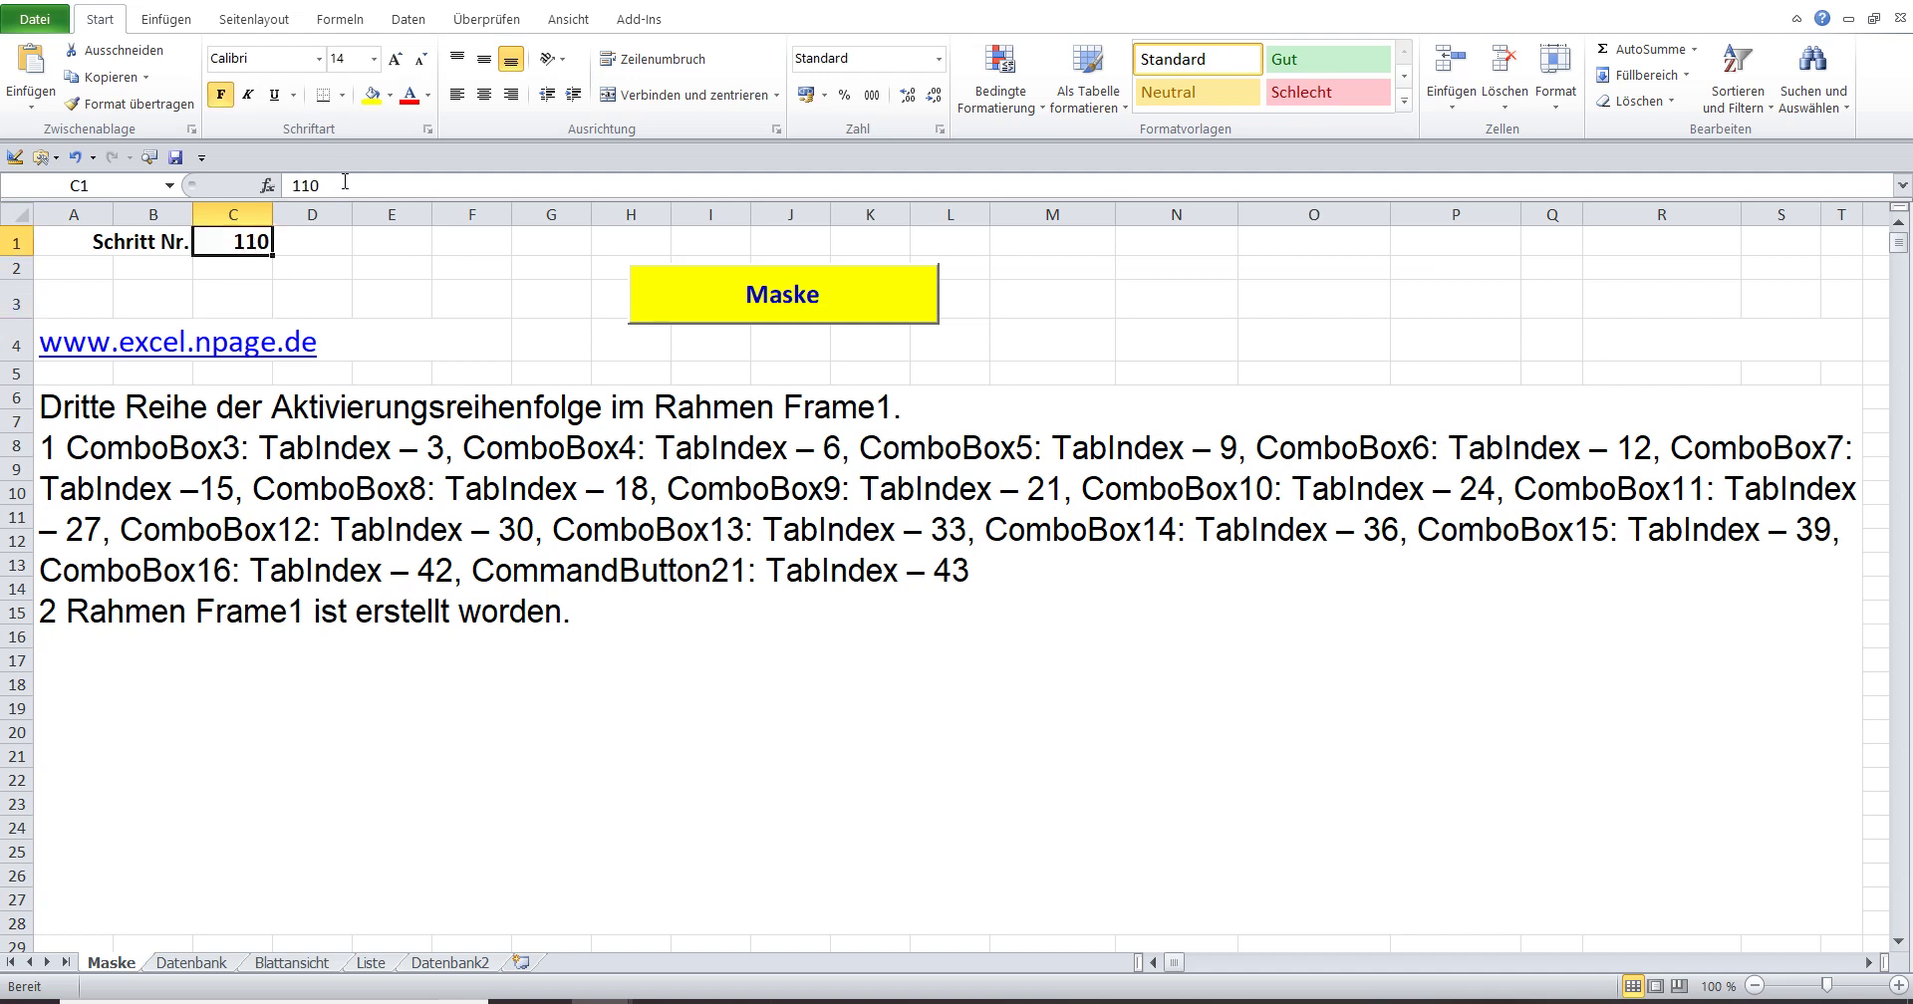
click(344, 184)
key(BackSpace)
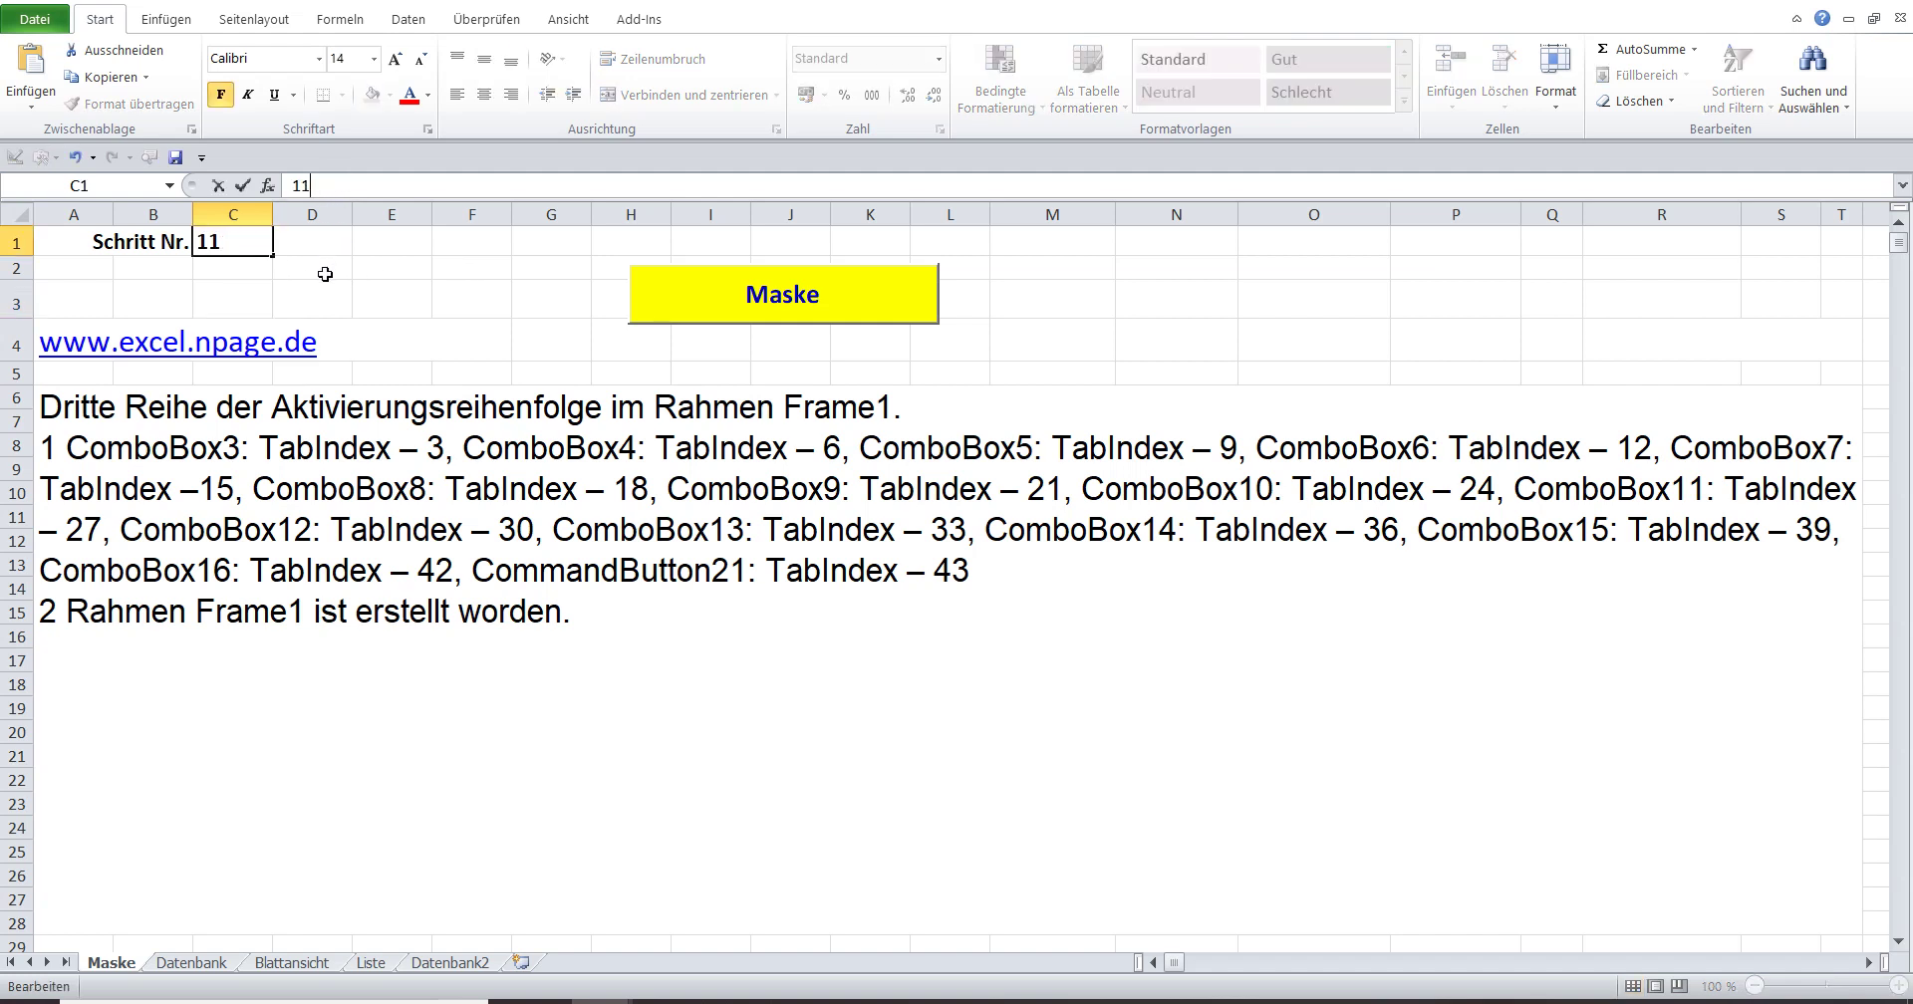
text(1)
key(Return)
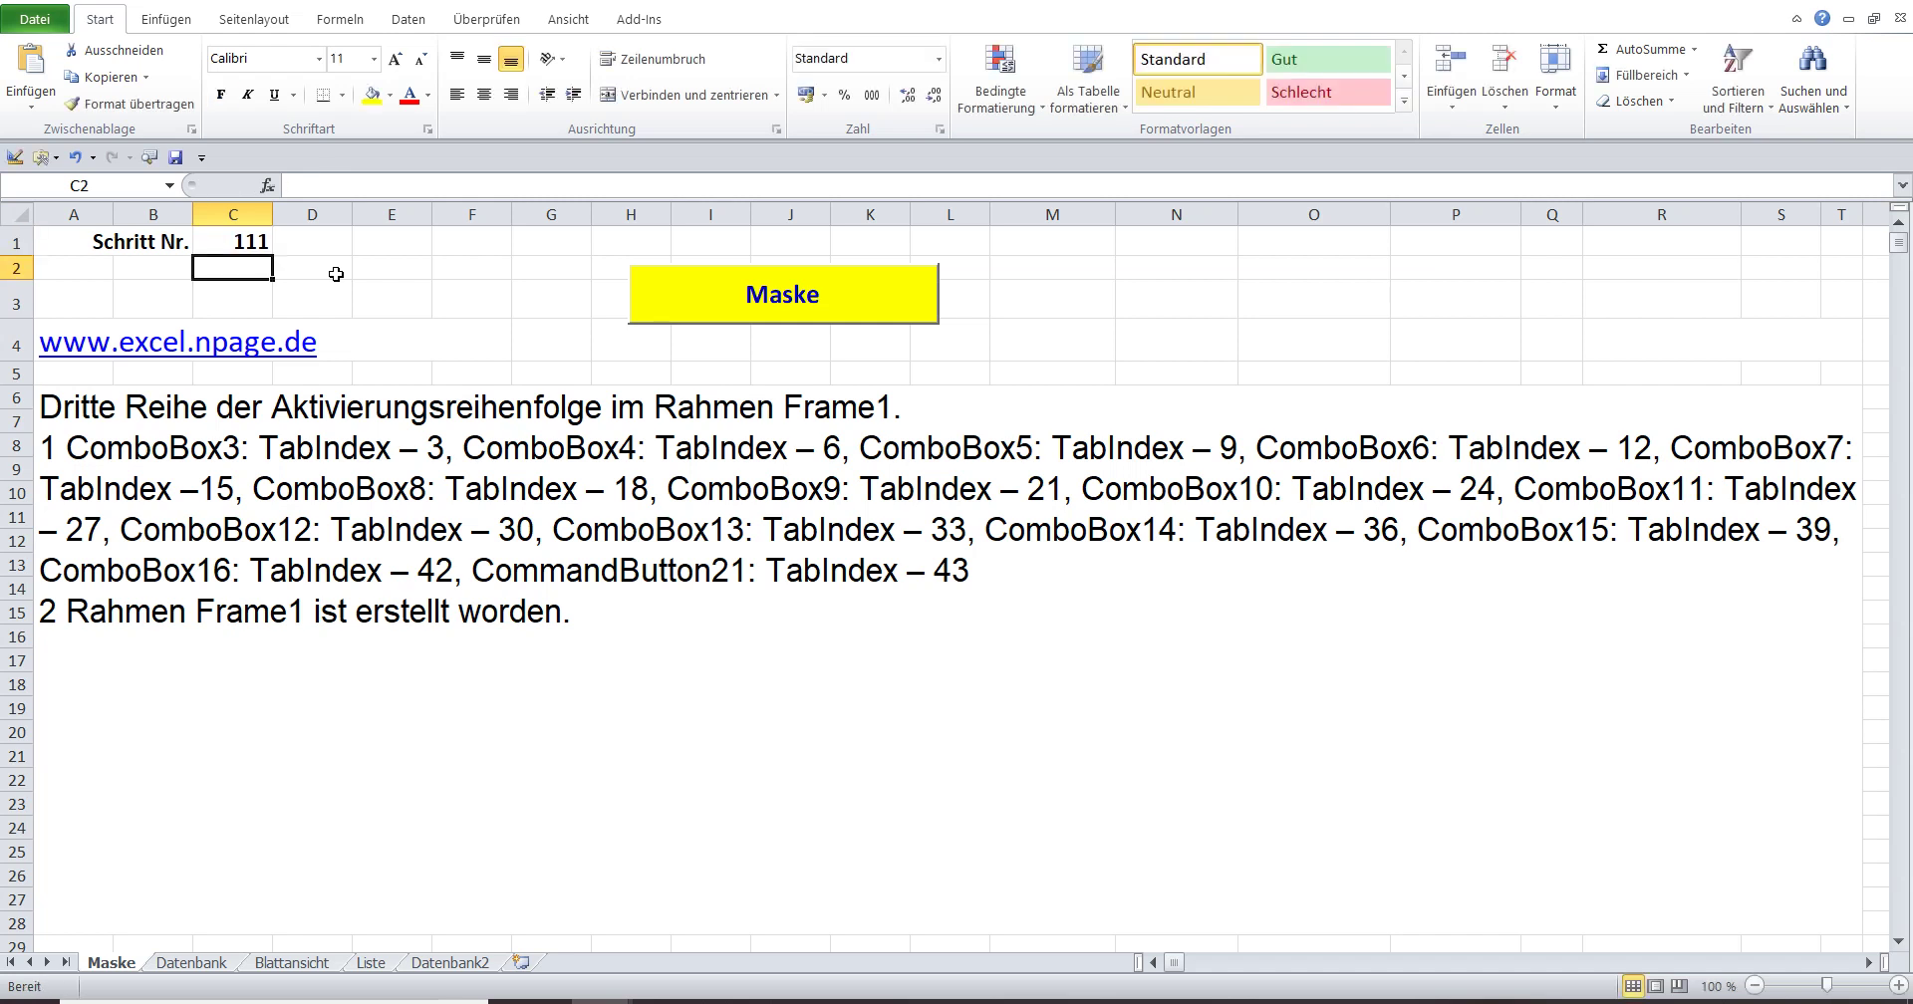
Select the step 111 heading and the ComboBox TabIndex list on the Maske sheet.
double_click(394, 408)
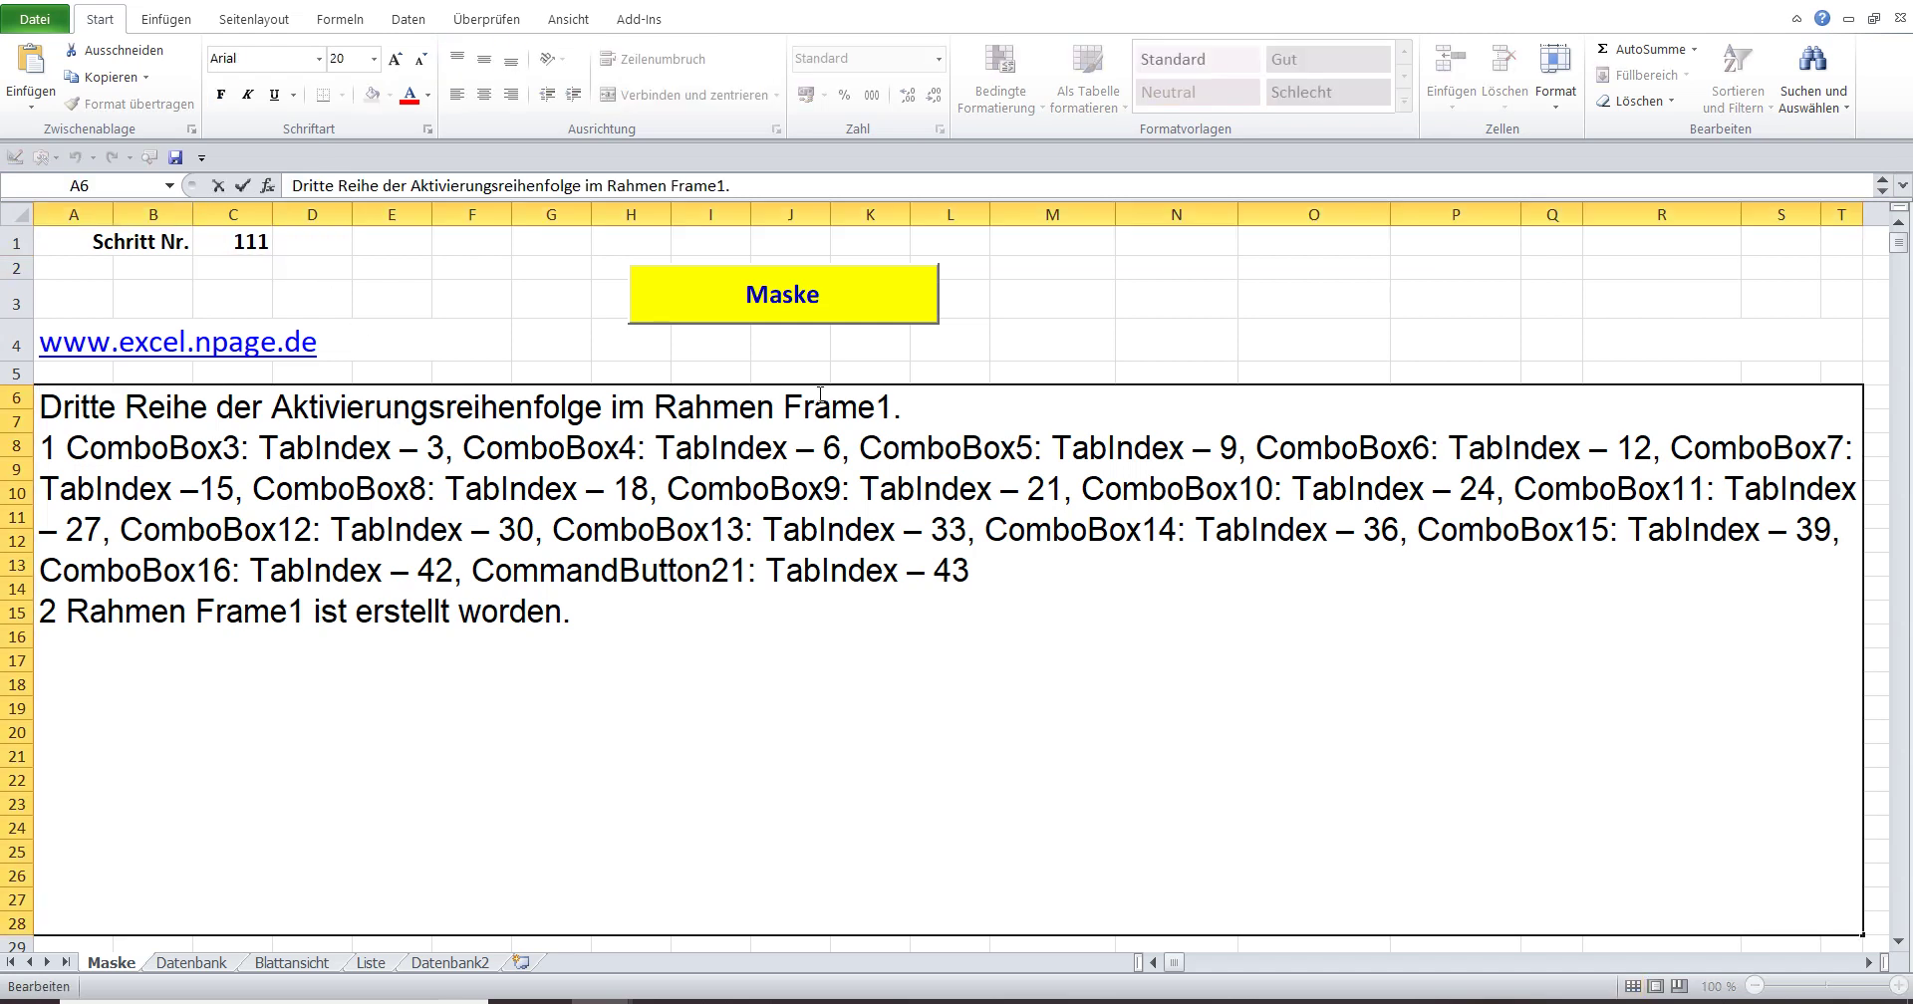
drag(953, 406, 36, 406)
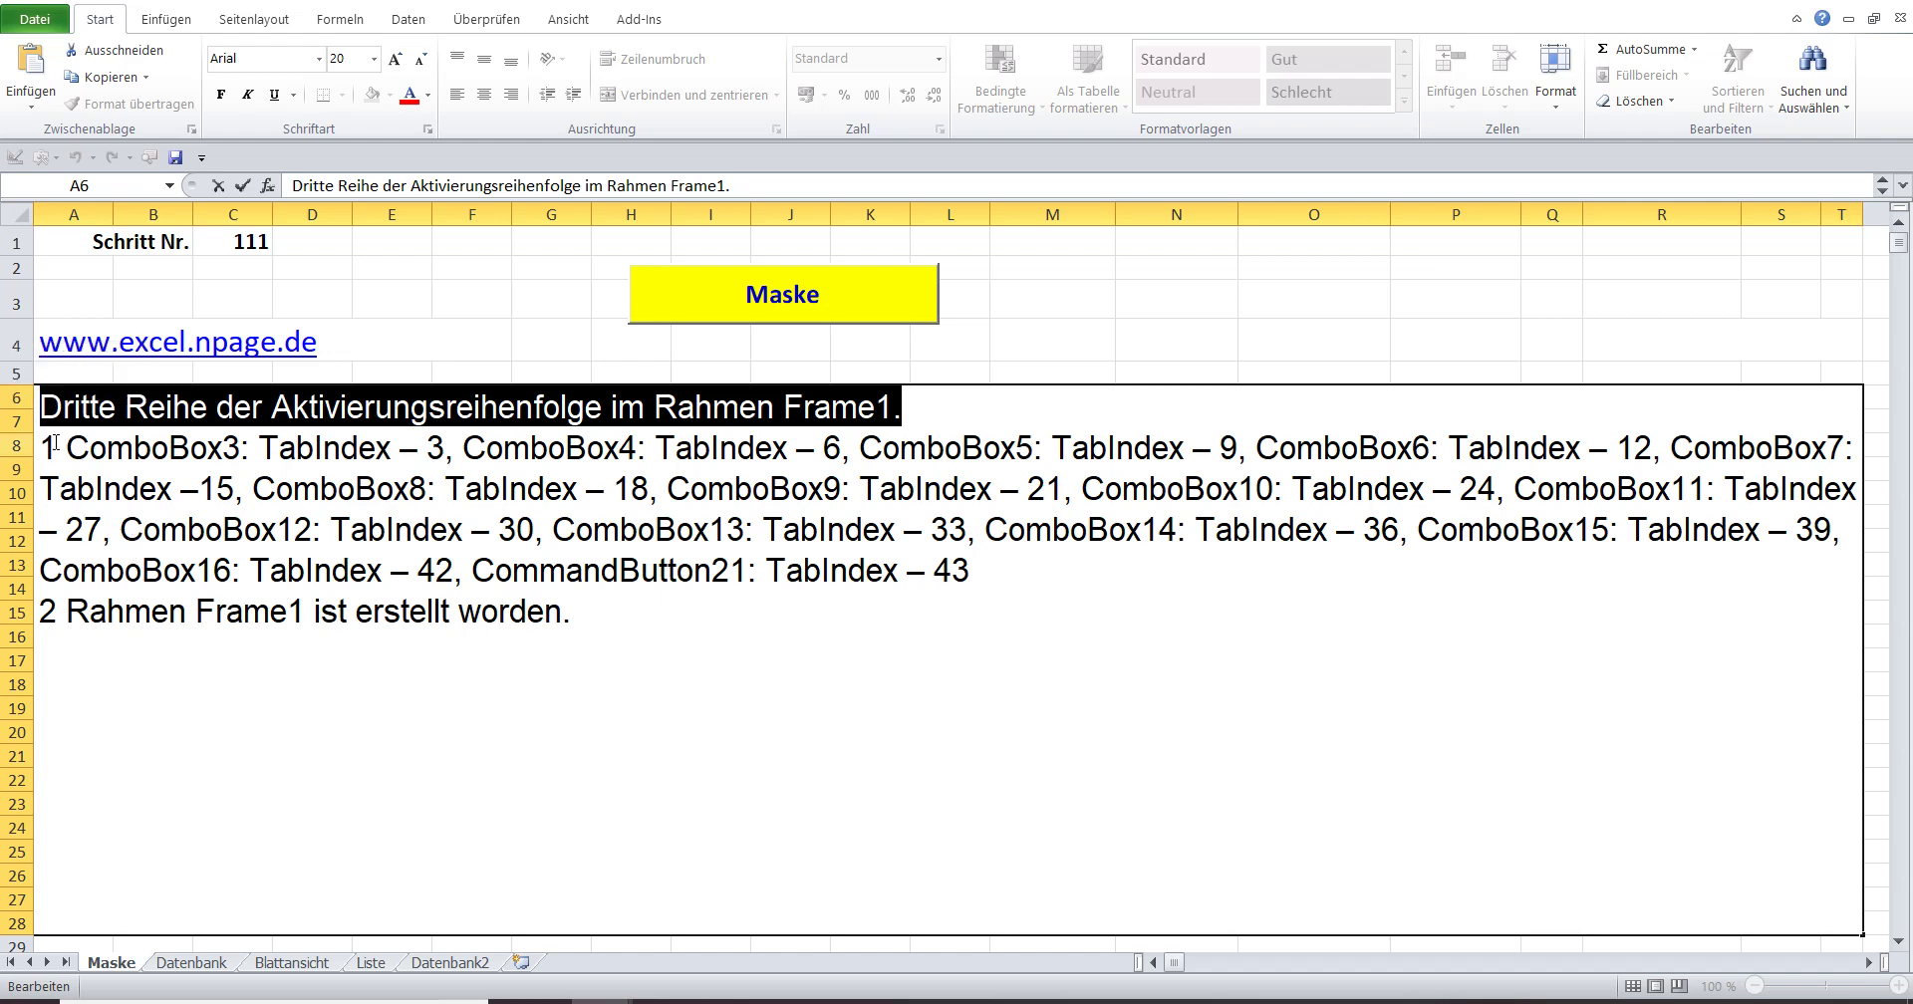
drag(40, 447, 960, 597)
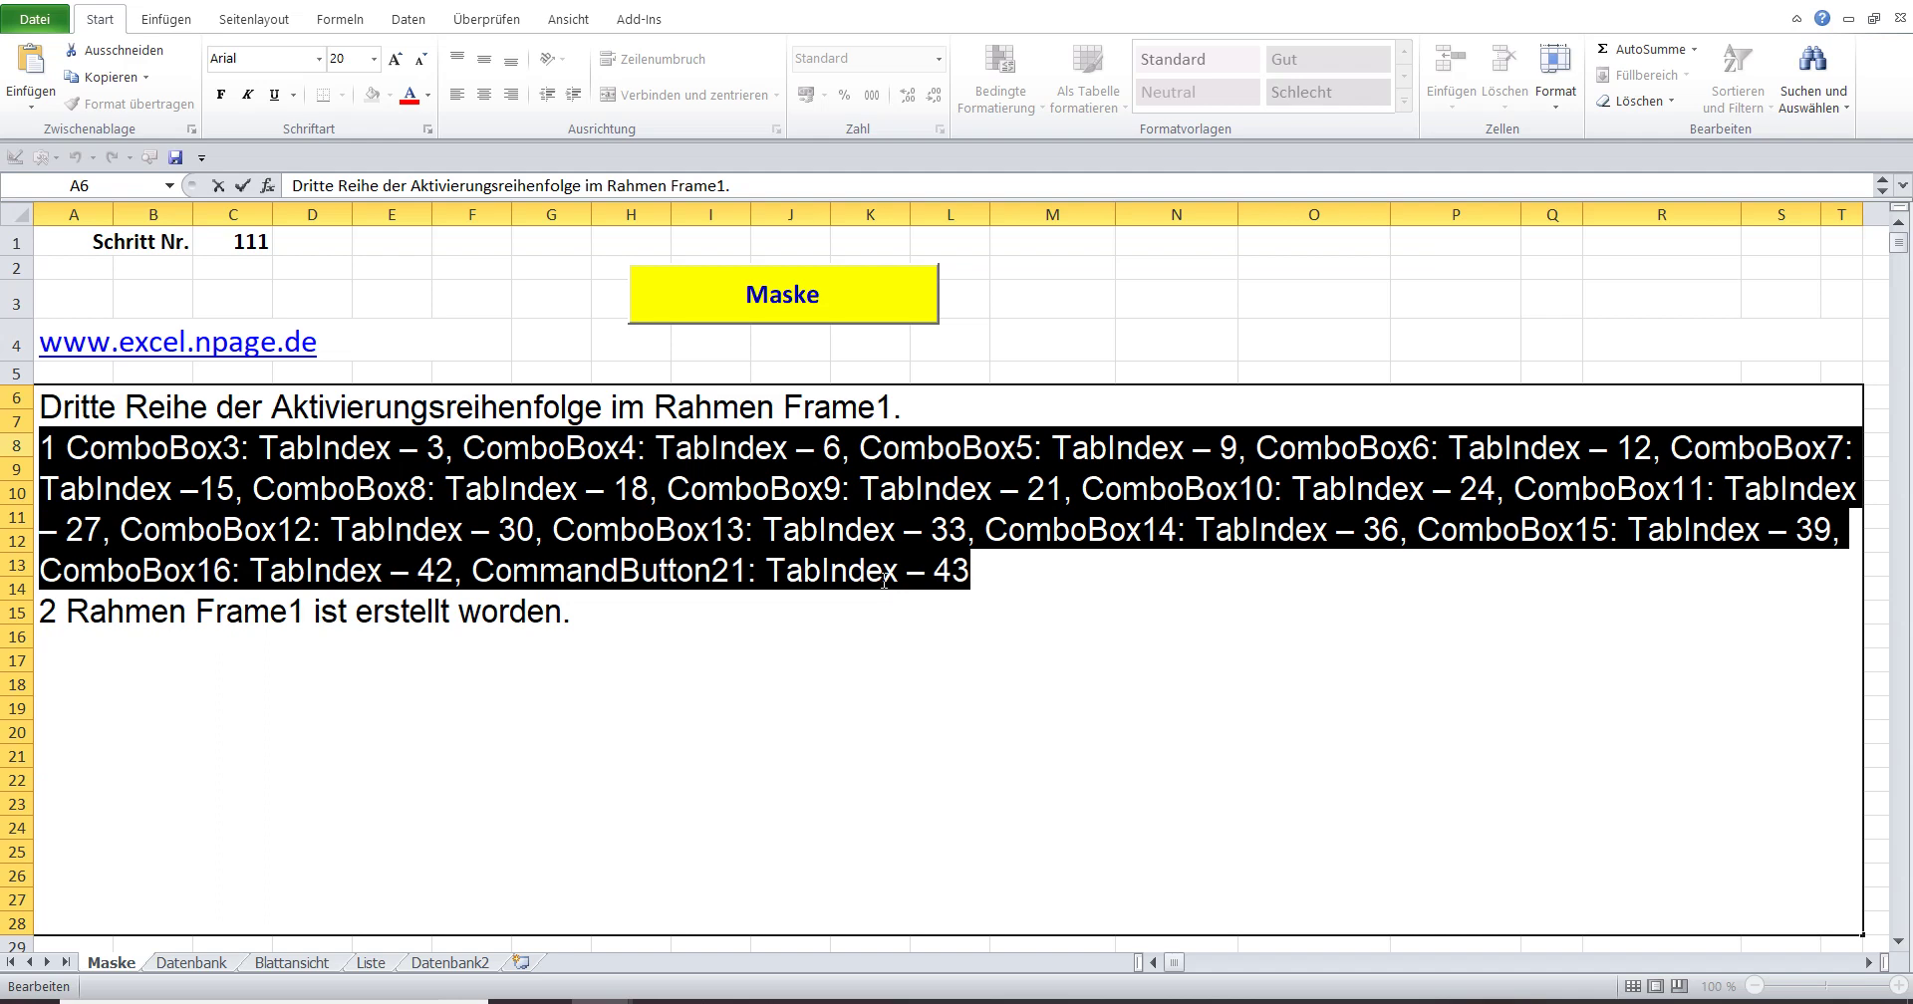
click(325, 267)
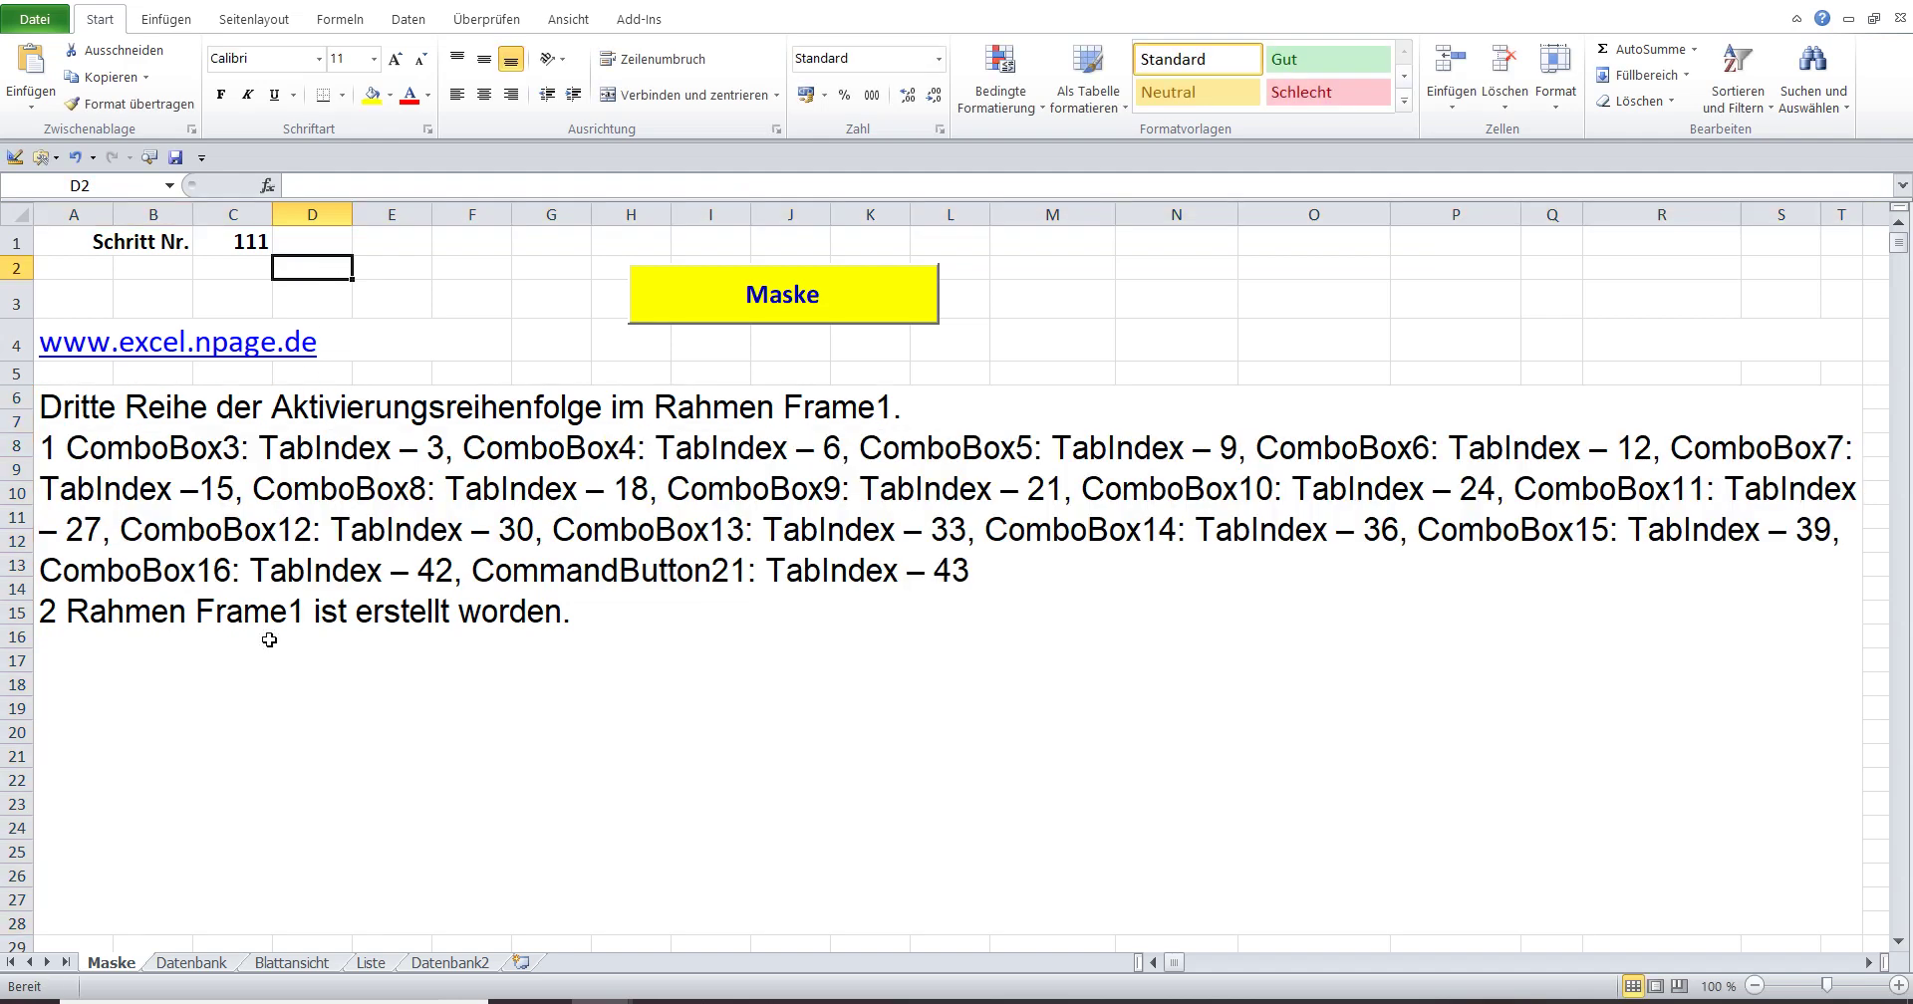
right_click(110, 966)
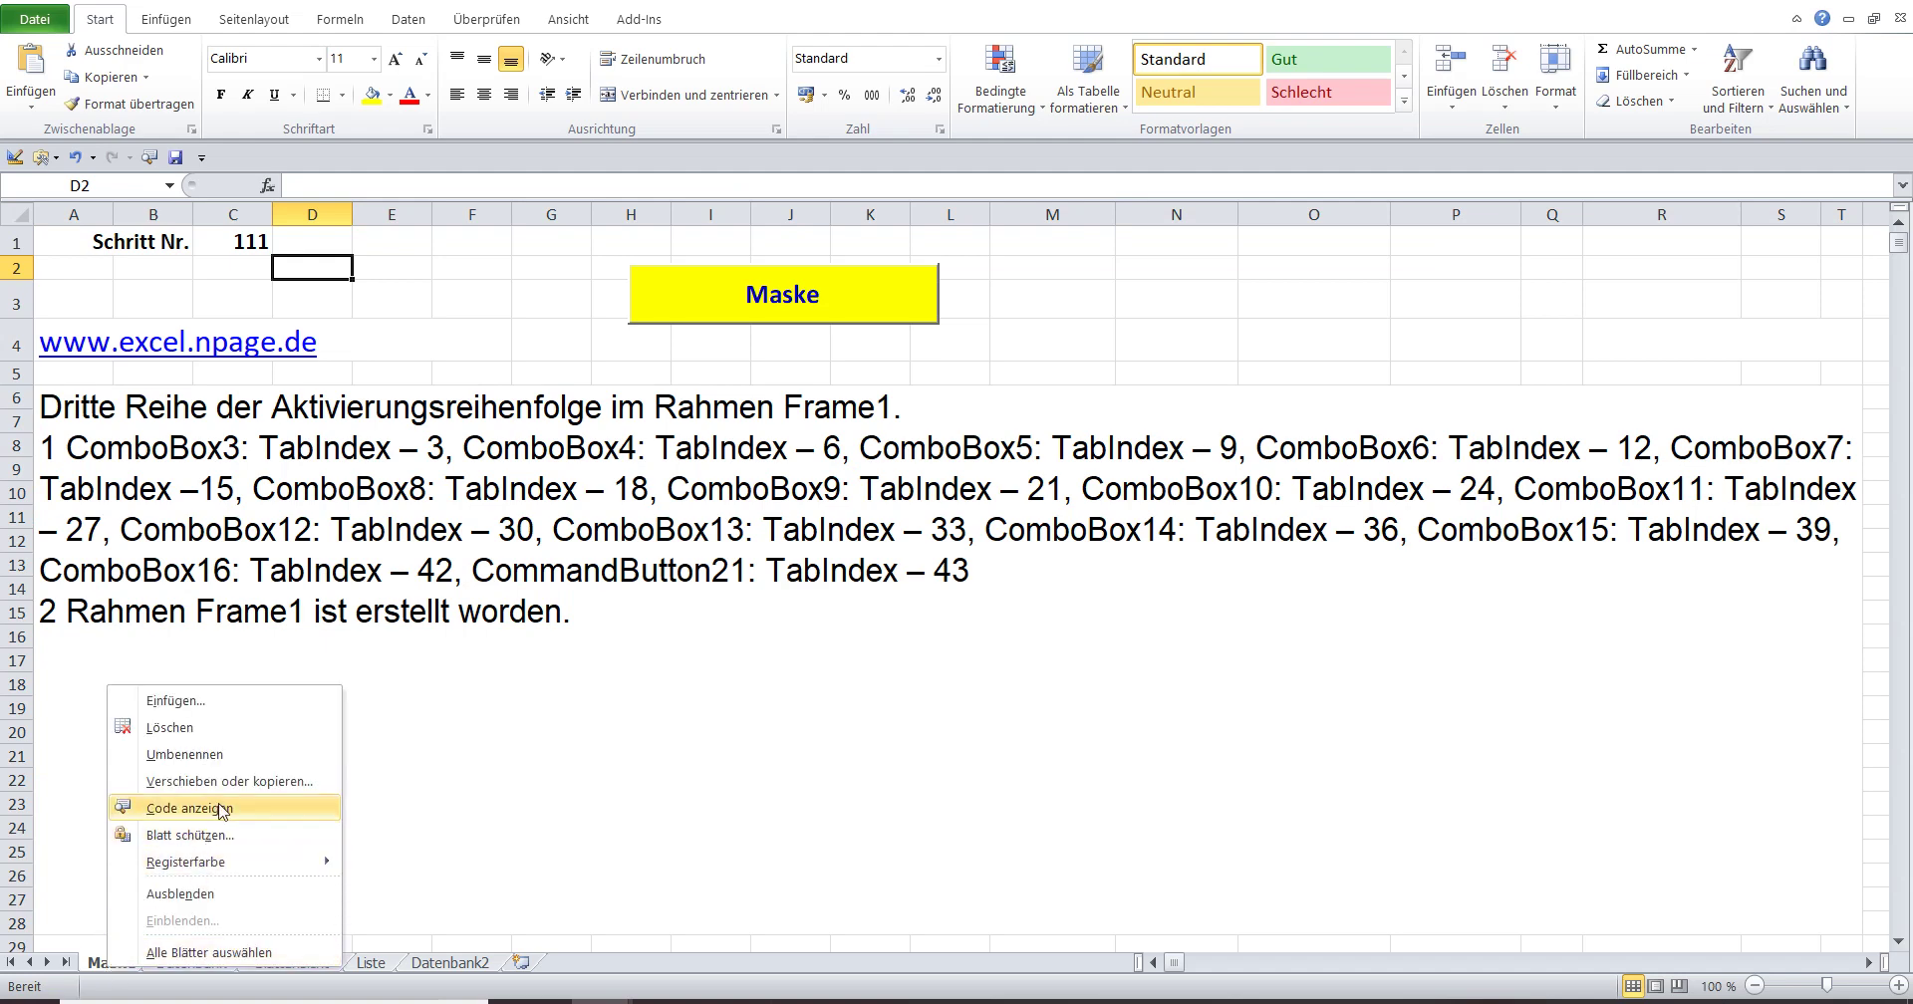
Show the Maske sheet's code and open UserForm1 in design view with Frame1 selected.
click(216, 807)
double_click(84, 300)
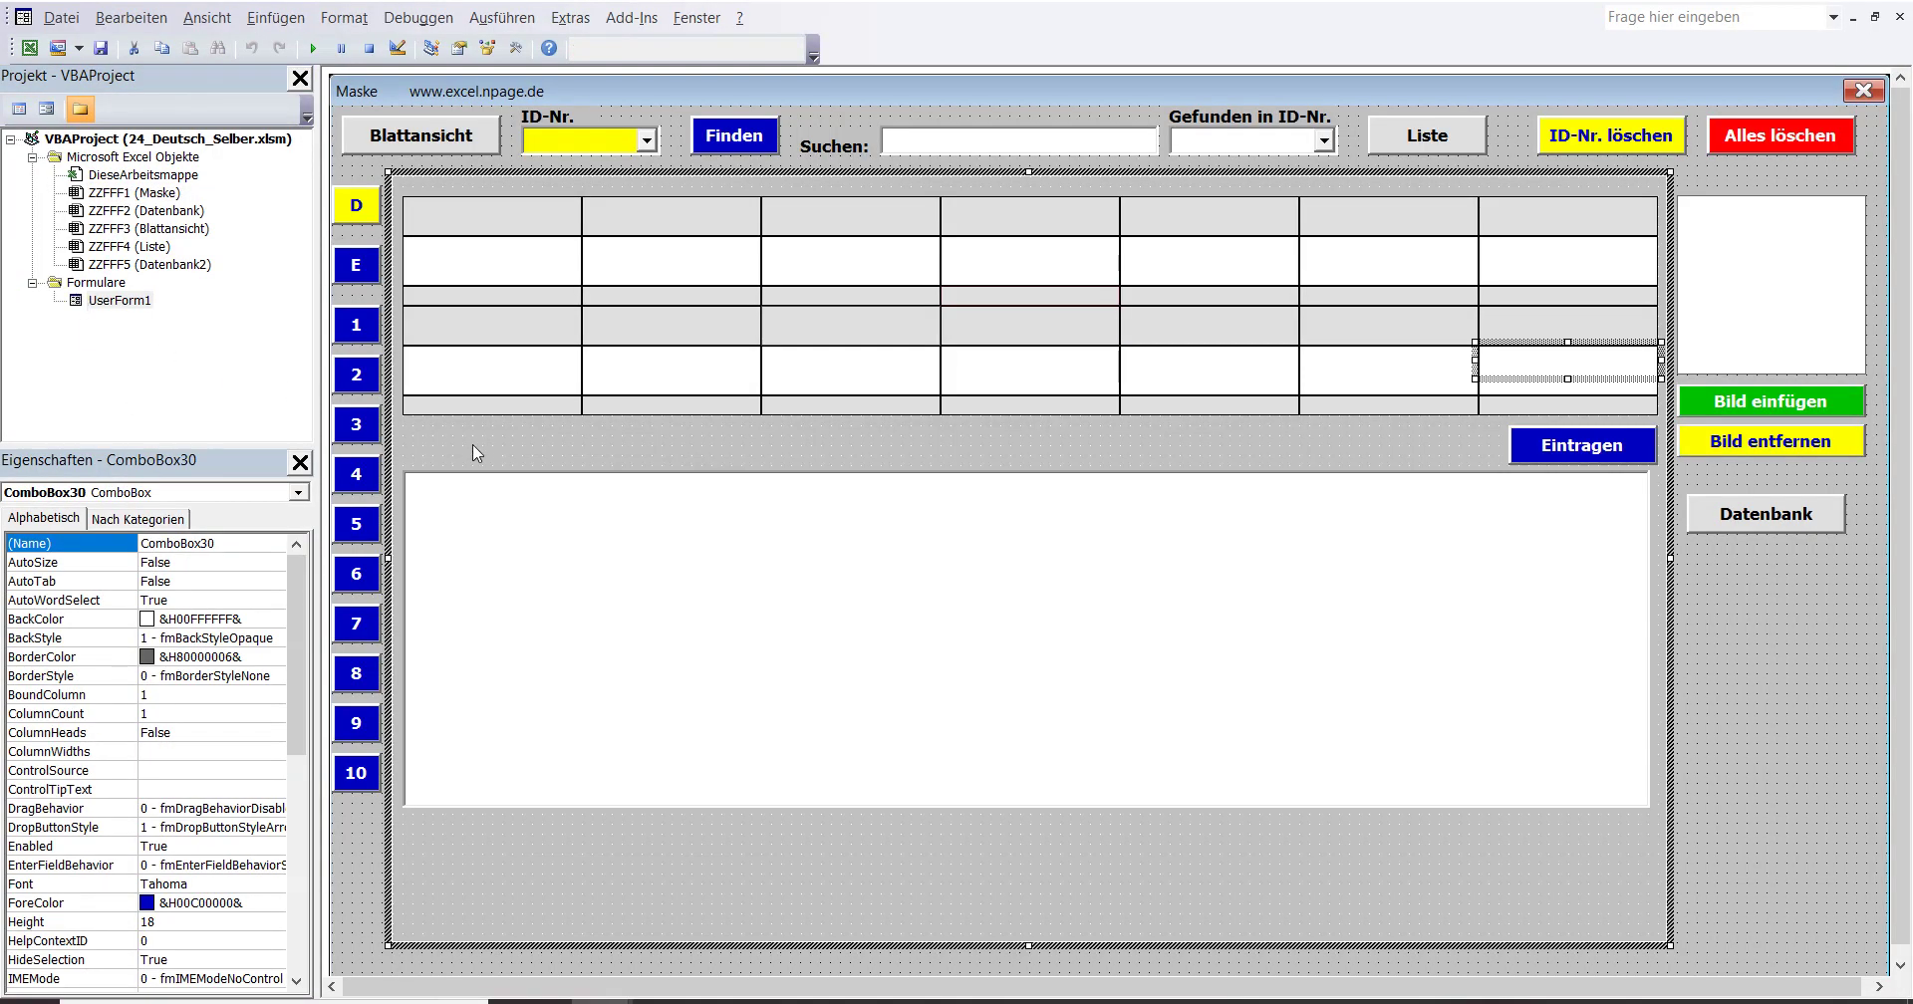
click(473, 451)
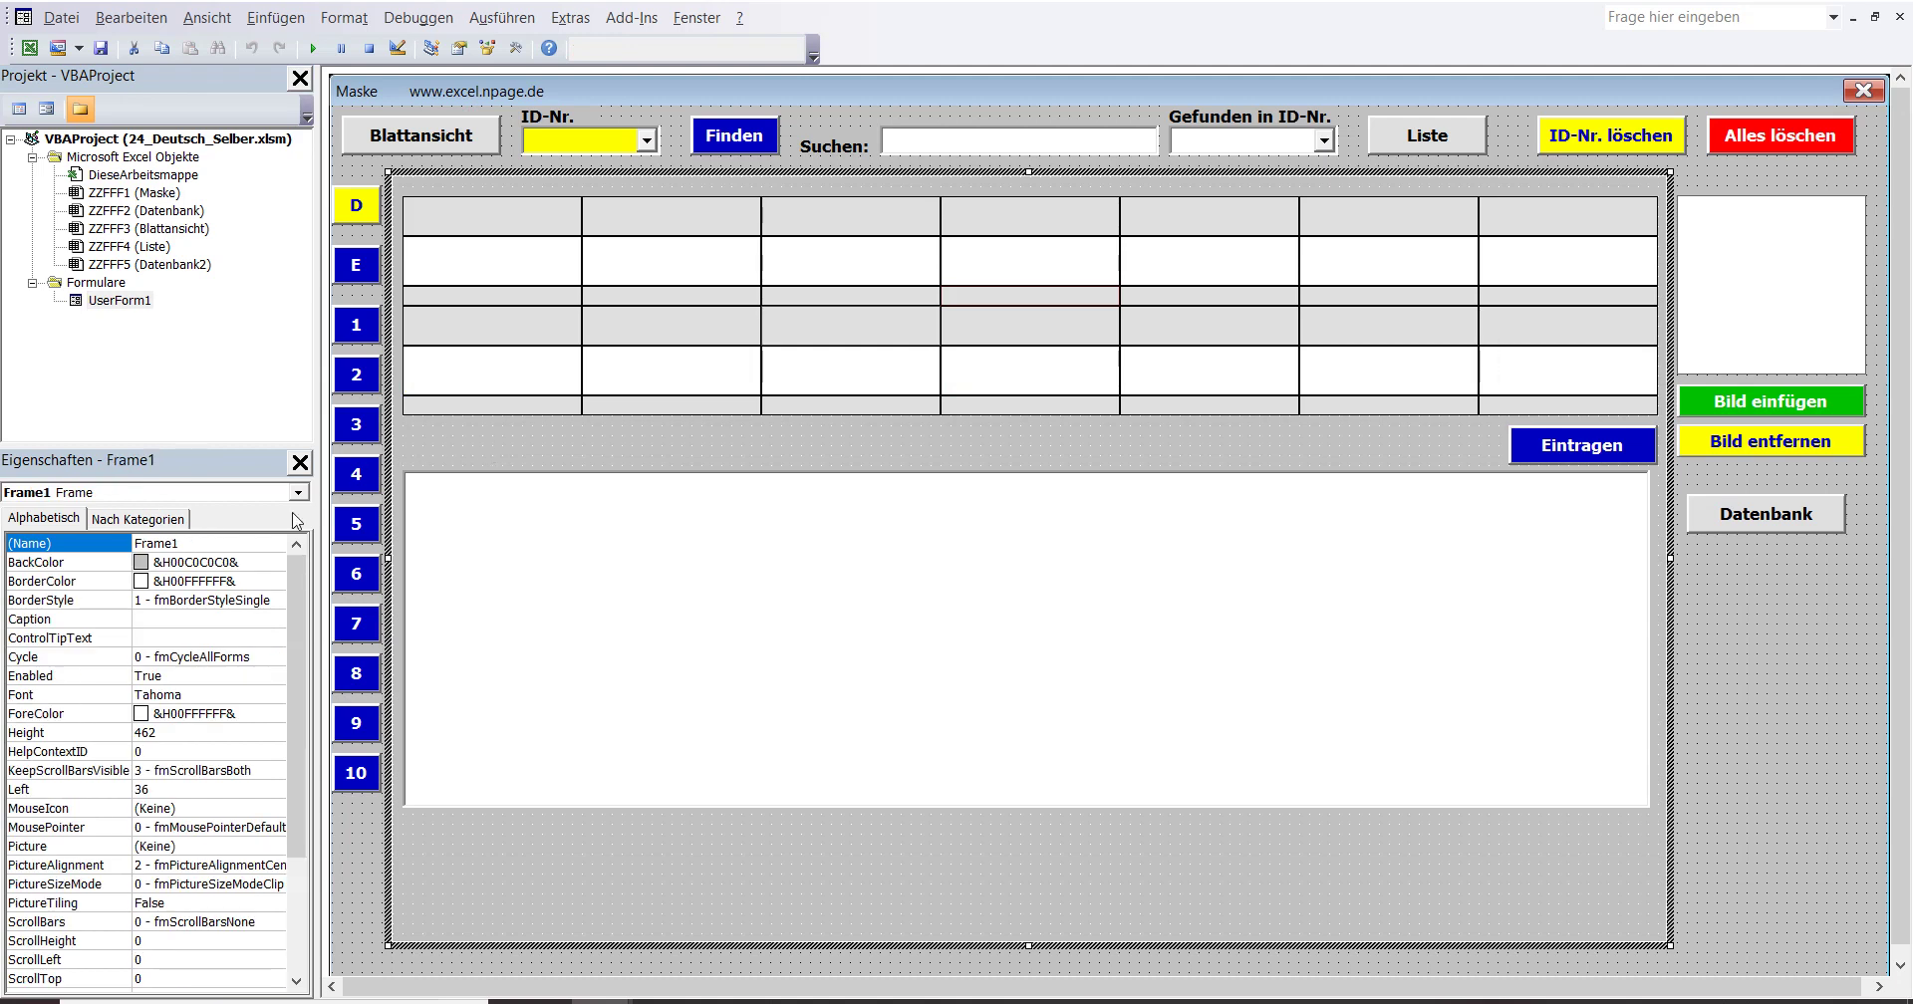
double_click(206, 544)
click(205, 543)
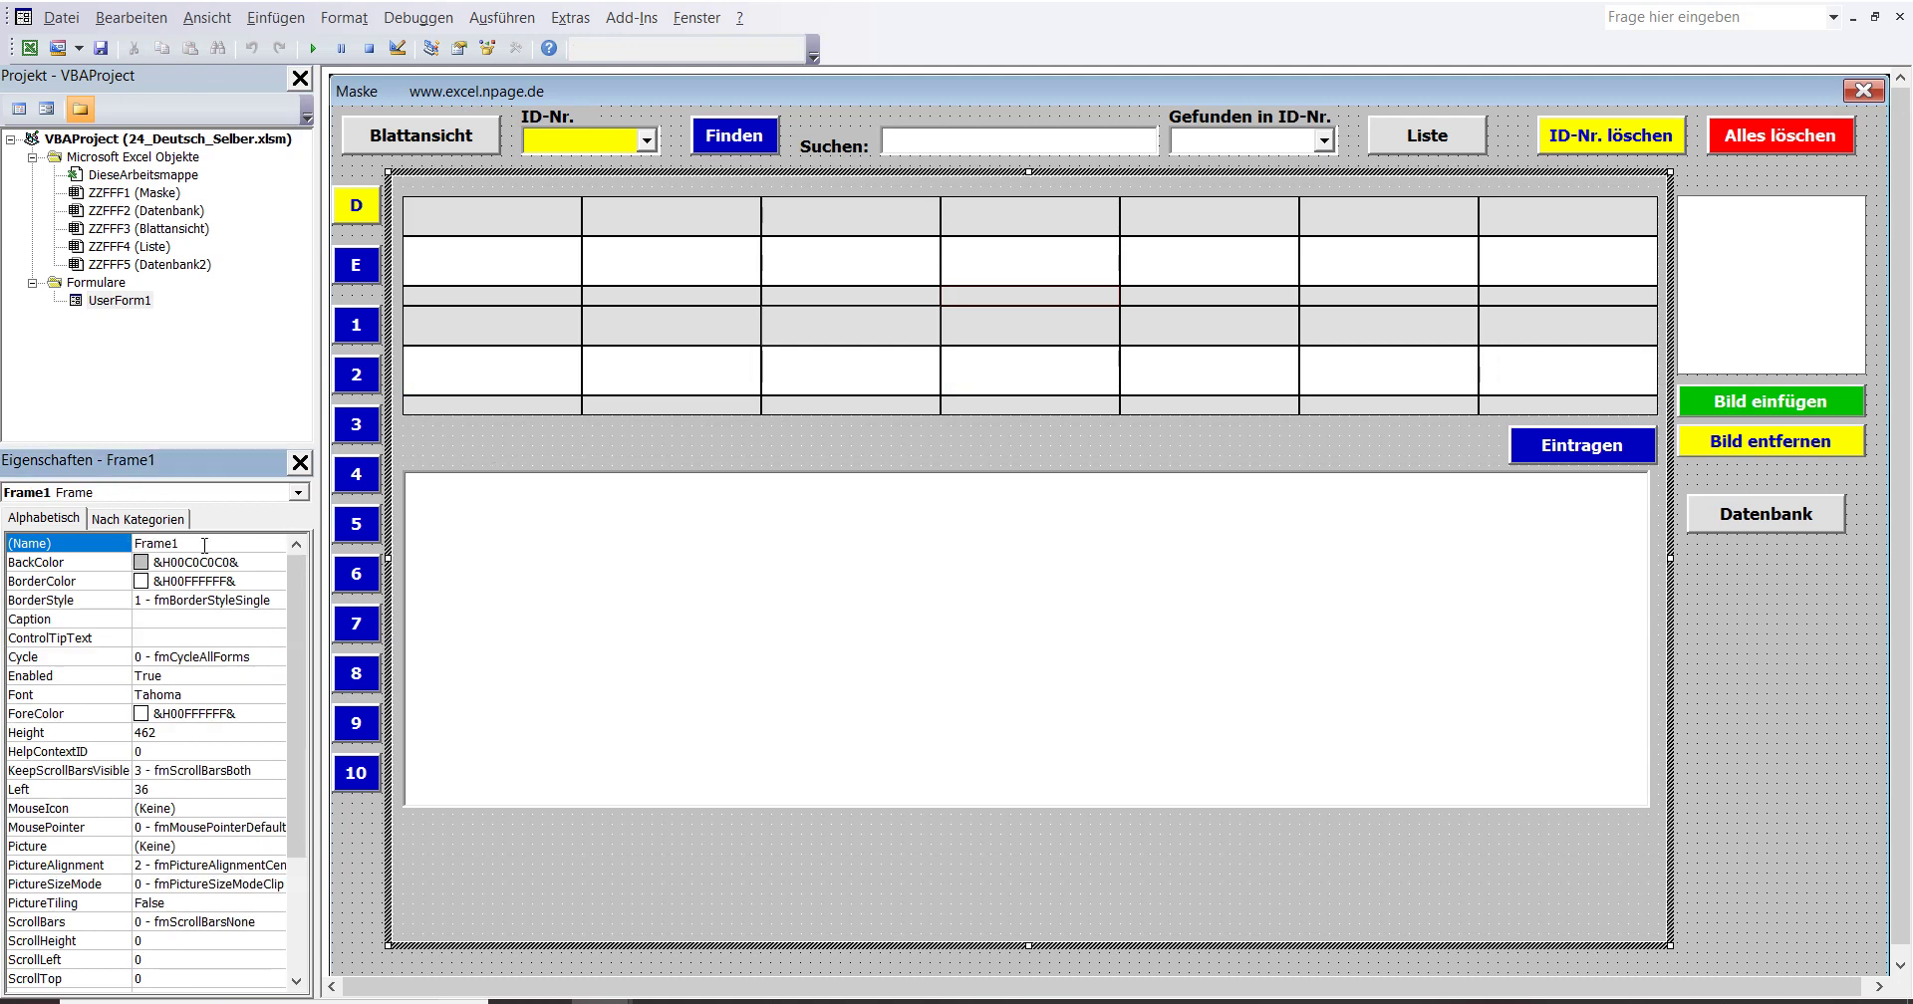
Choose ComboBox3 from the Properties object dropdown.
click(299, 493)
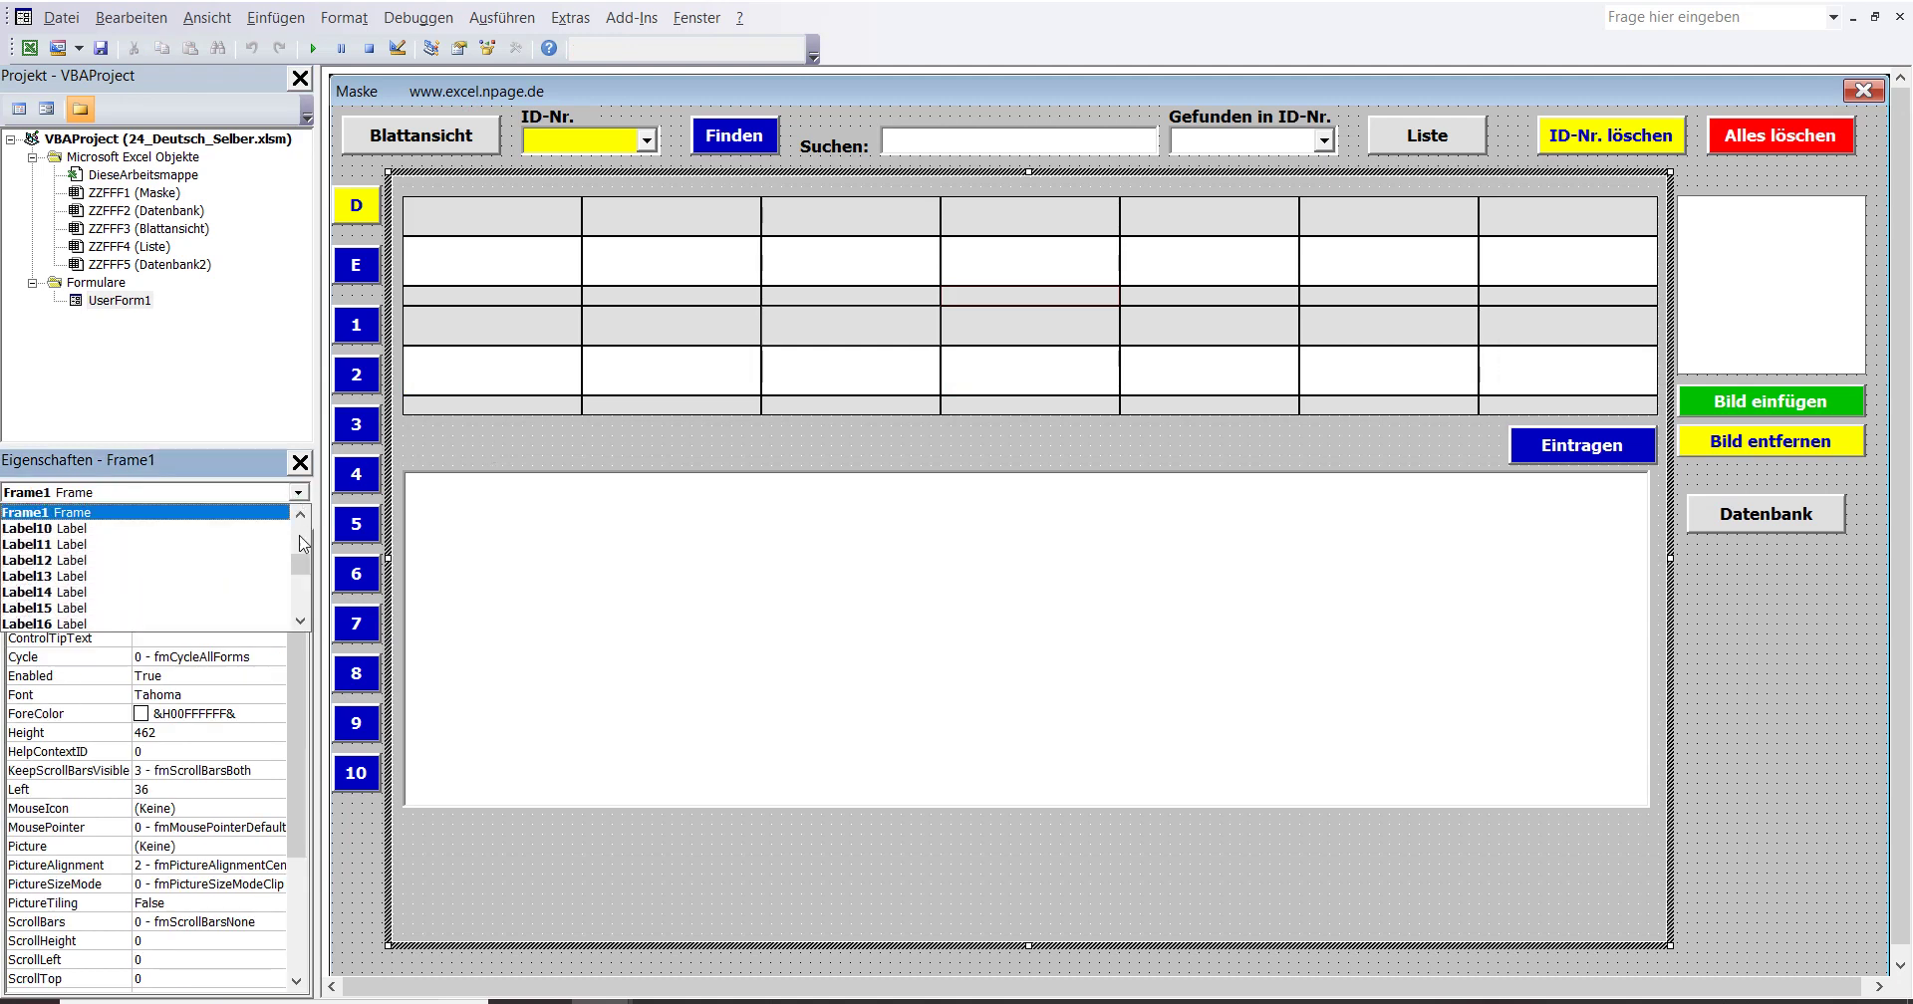
drag(304, 570, 304, 538)
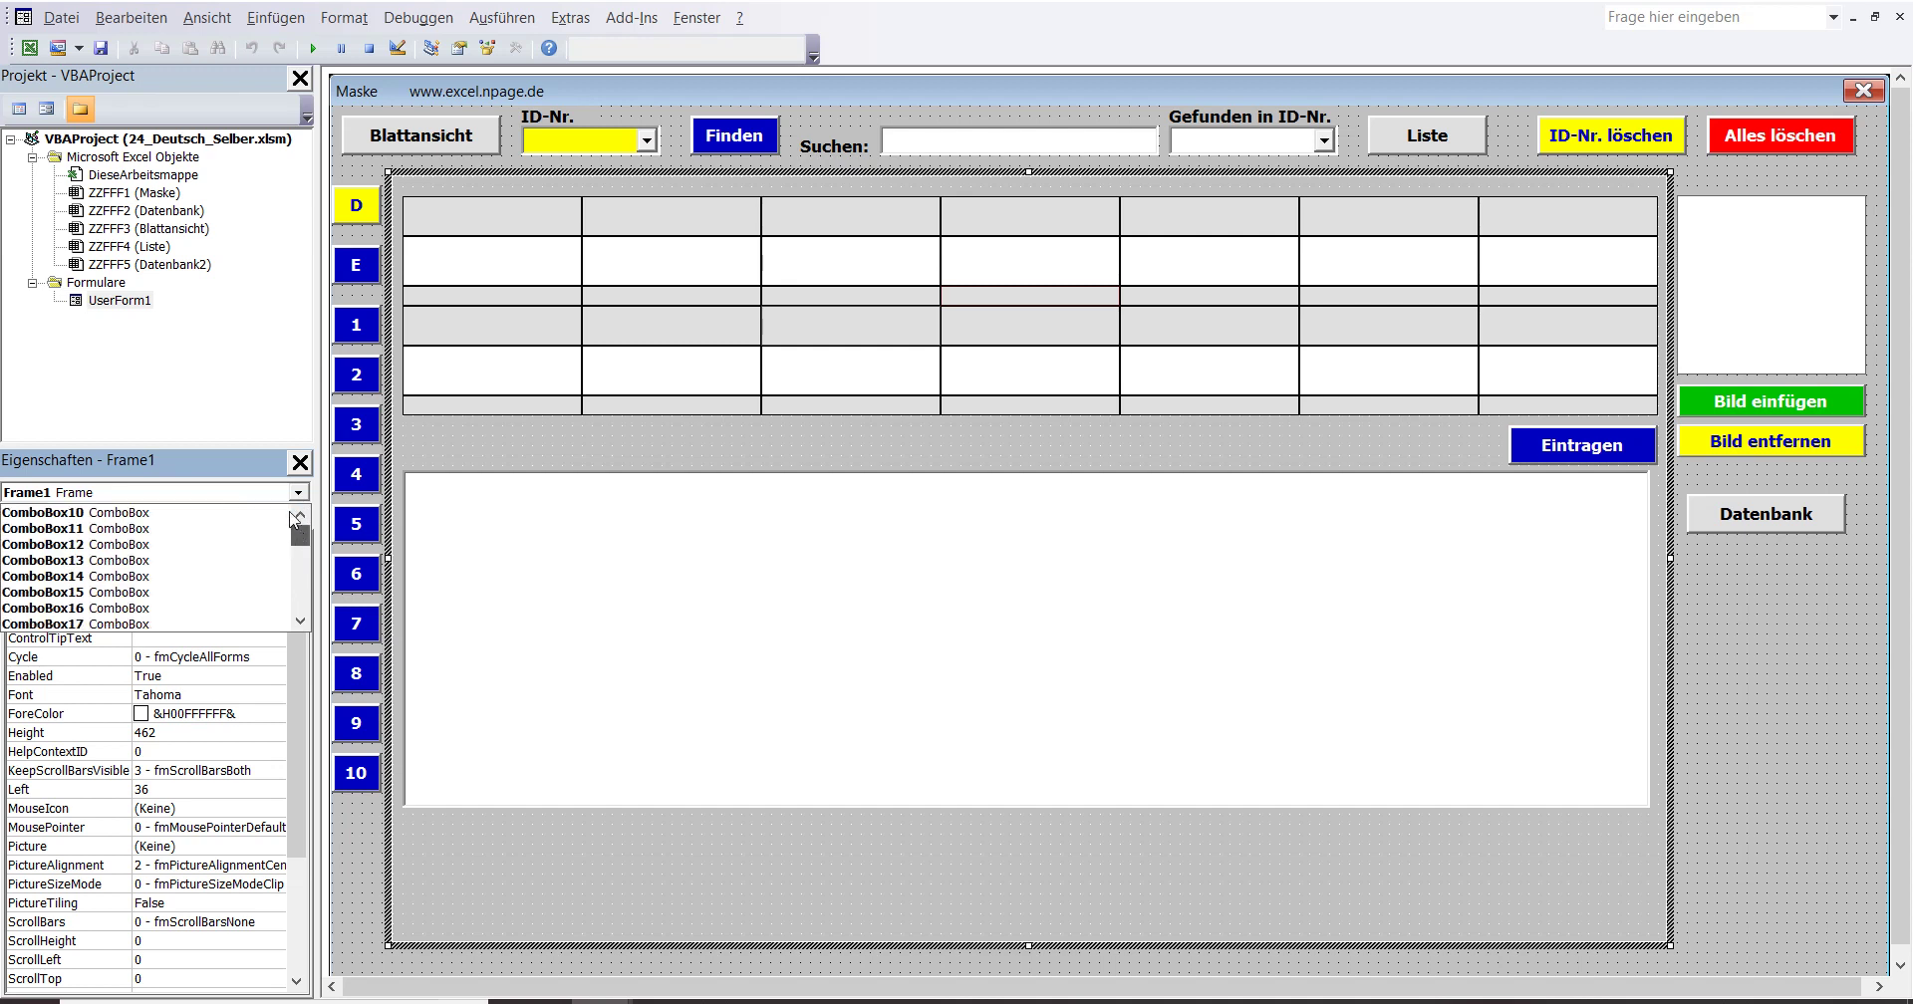
click(298, 624)
click(299, 624)
click(298, 623)
click(299, 623)
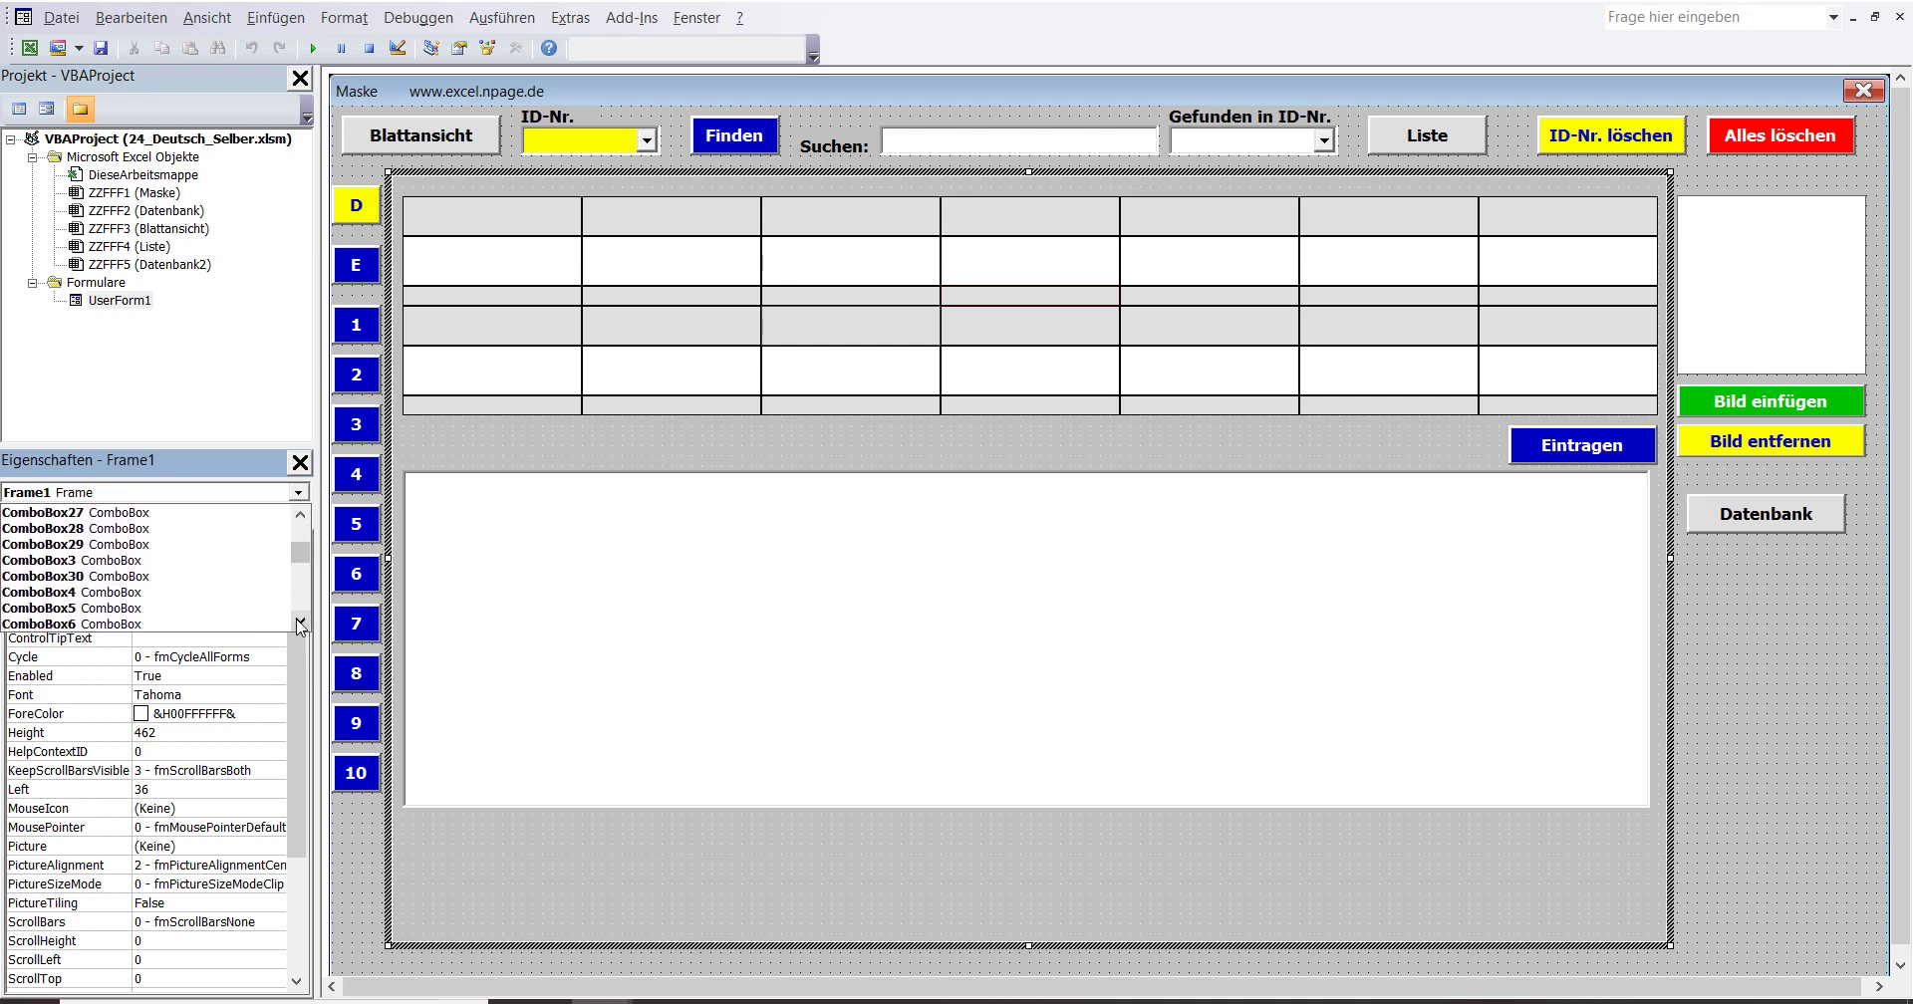
click(127, 561)
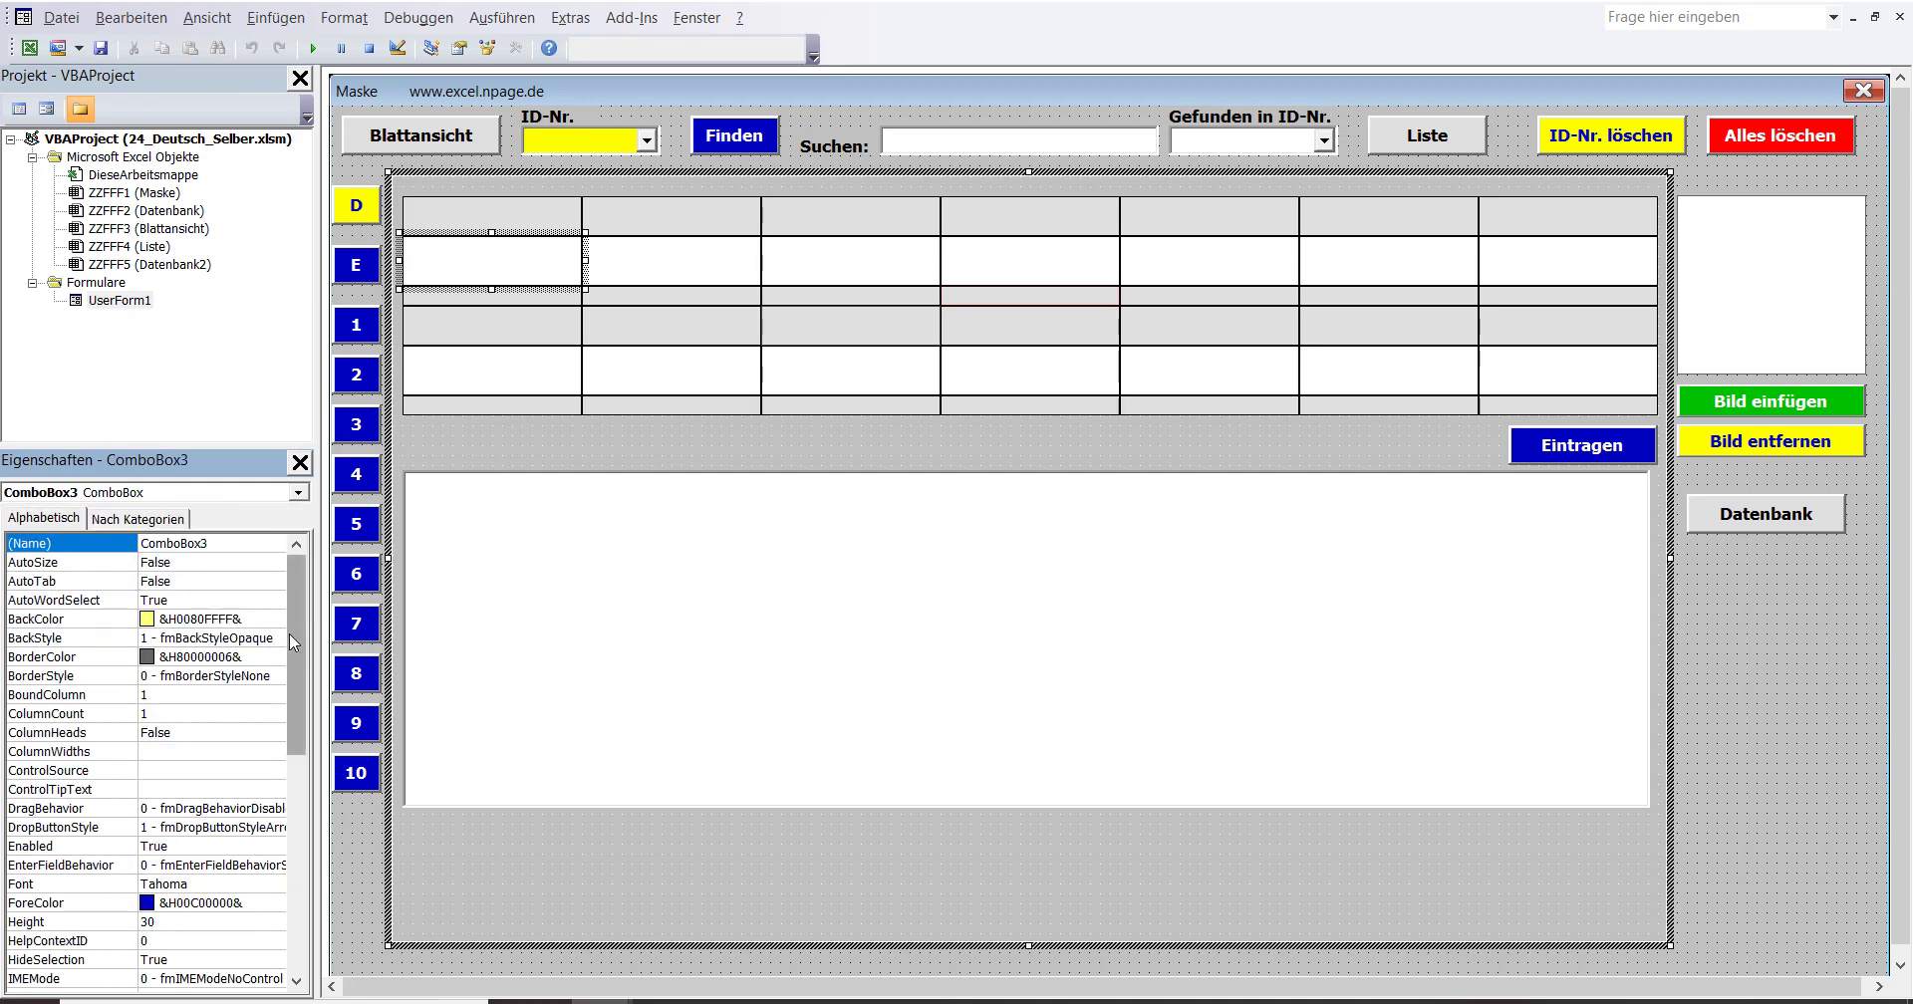
Set the TabIndex of ComboBox3 to 3 and ComboBox4 to 6.
drag(290, 633, 239, 846)
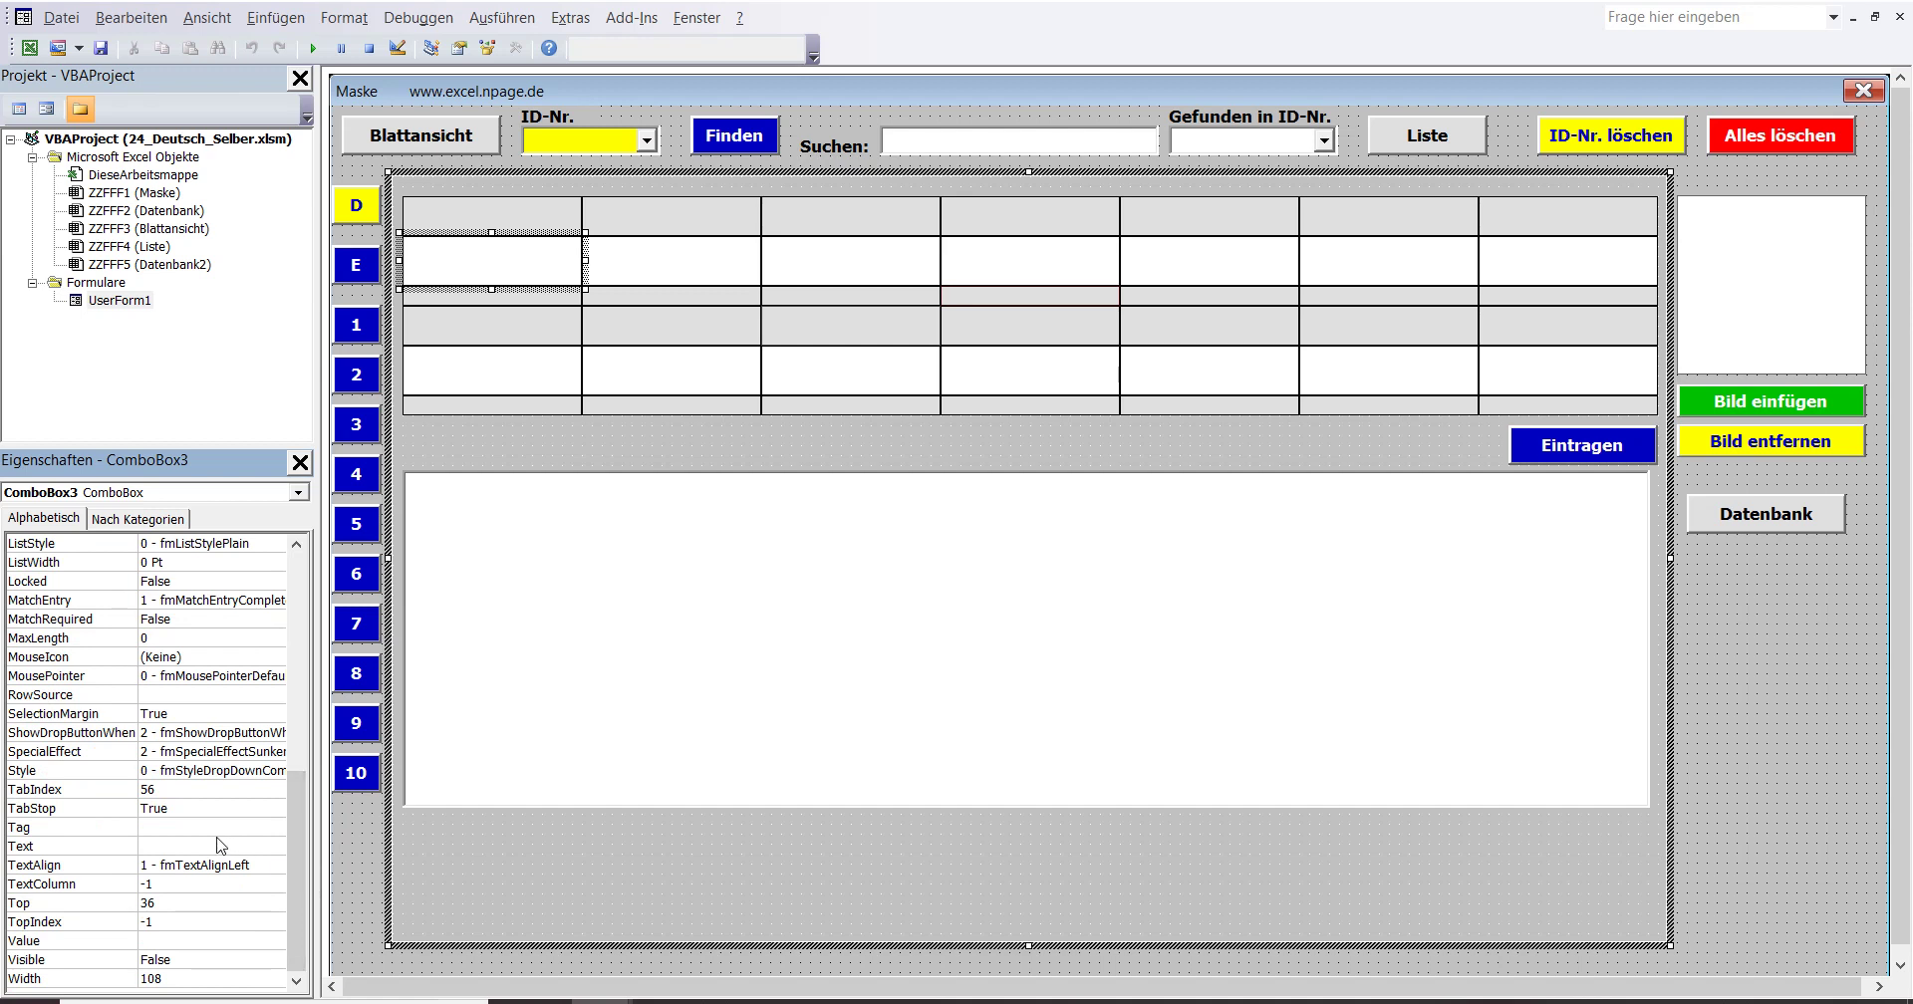
click(163, 793)
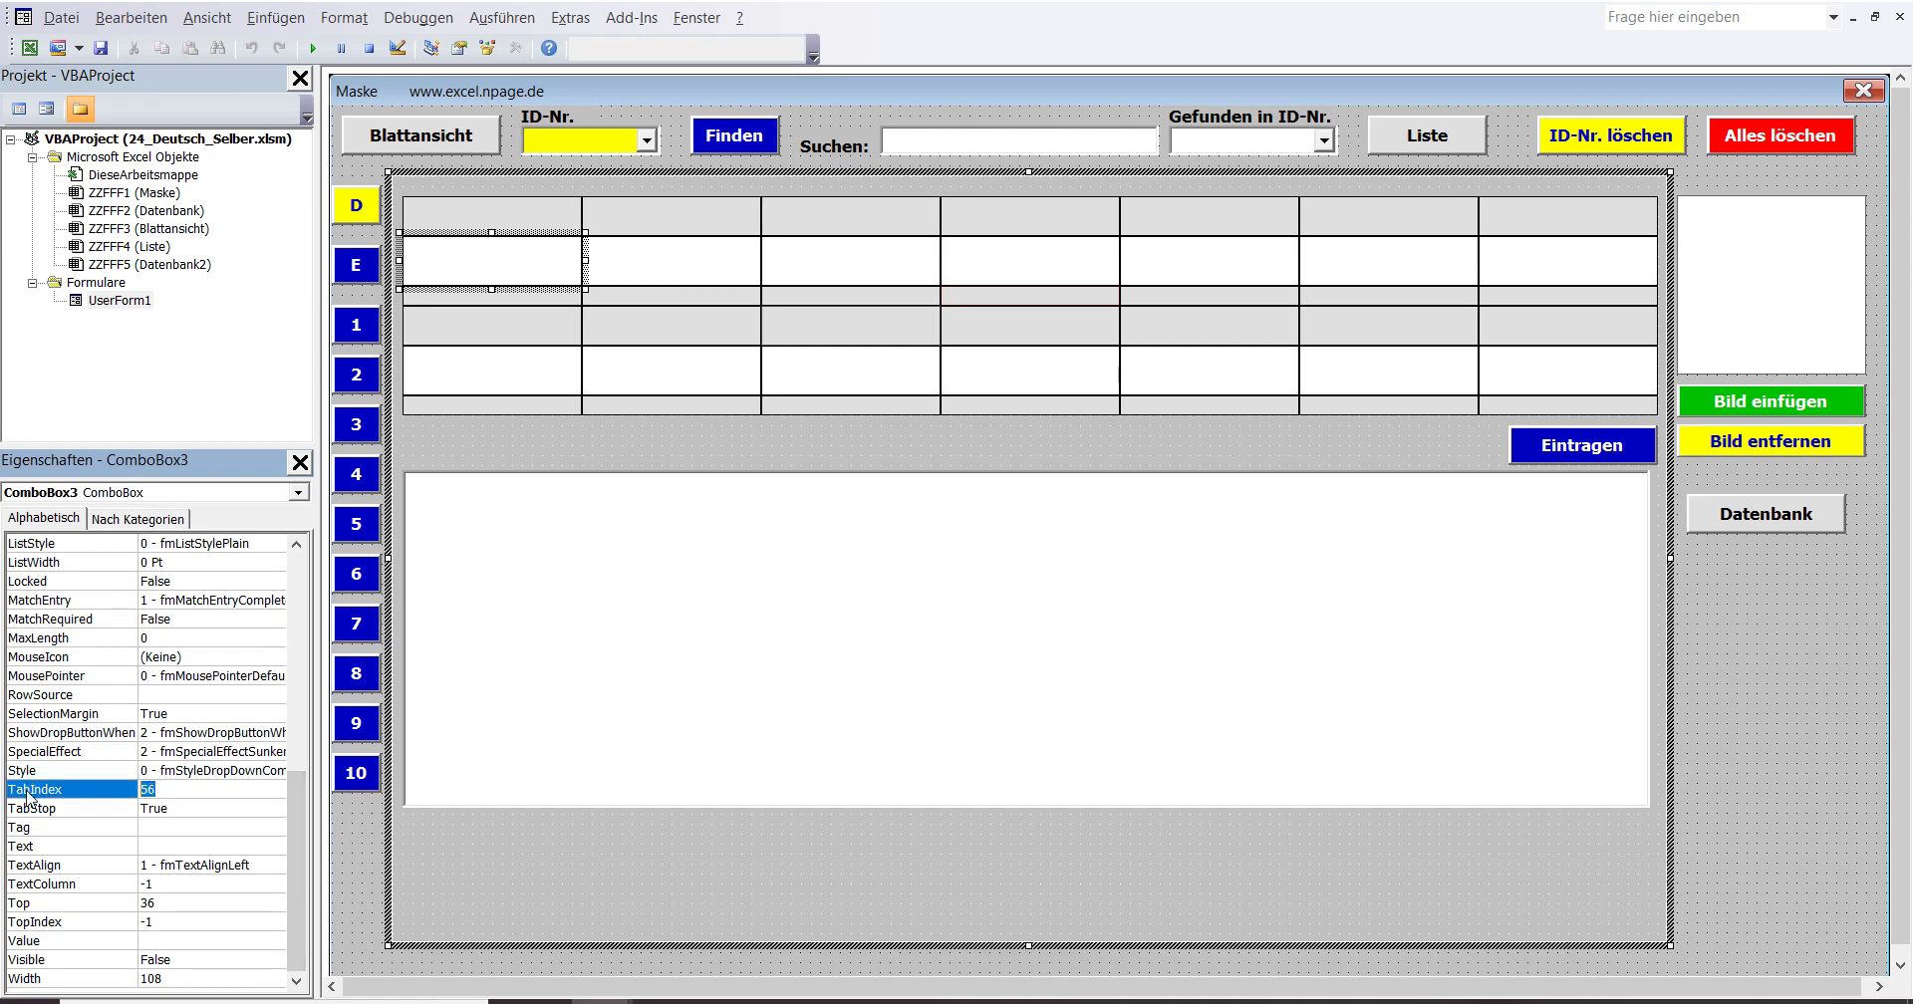
text(3)
click(298, 494)
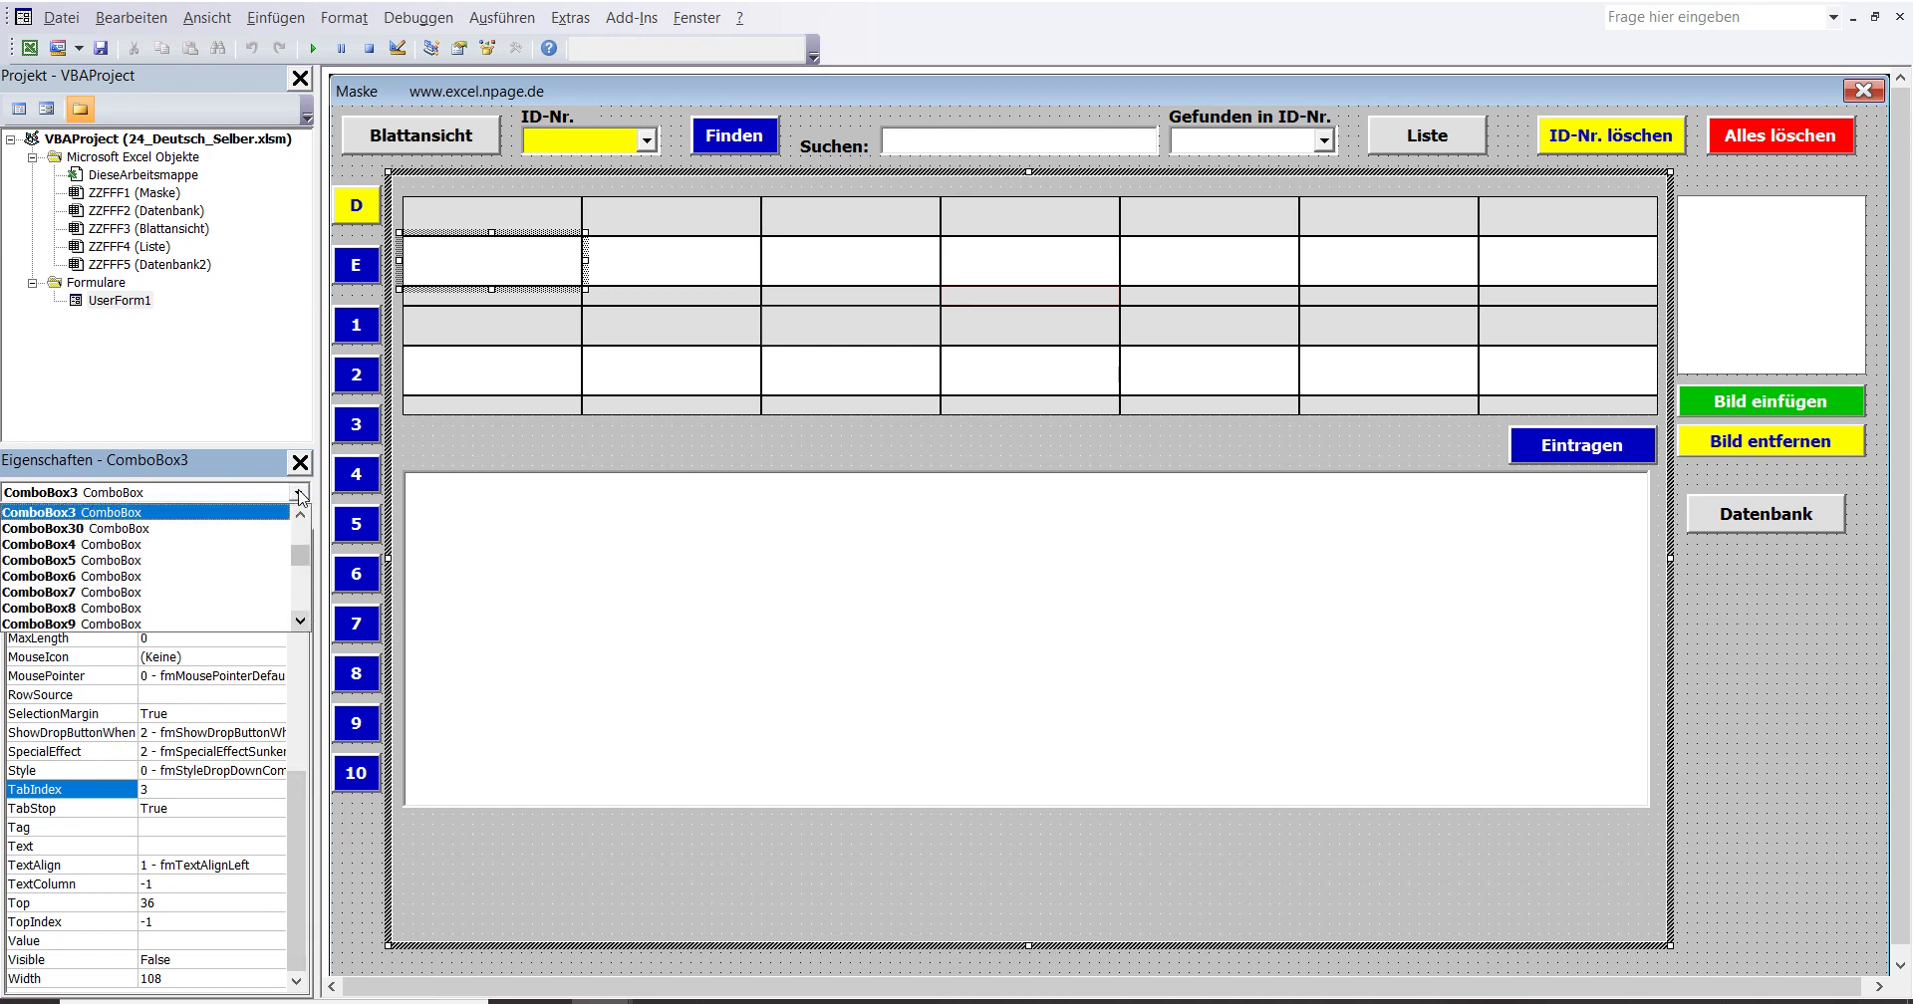
click(124, 544)
double_click(167, 977)
text(6)
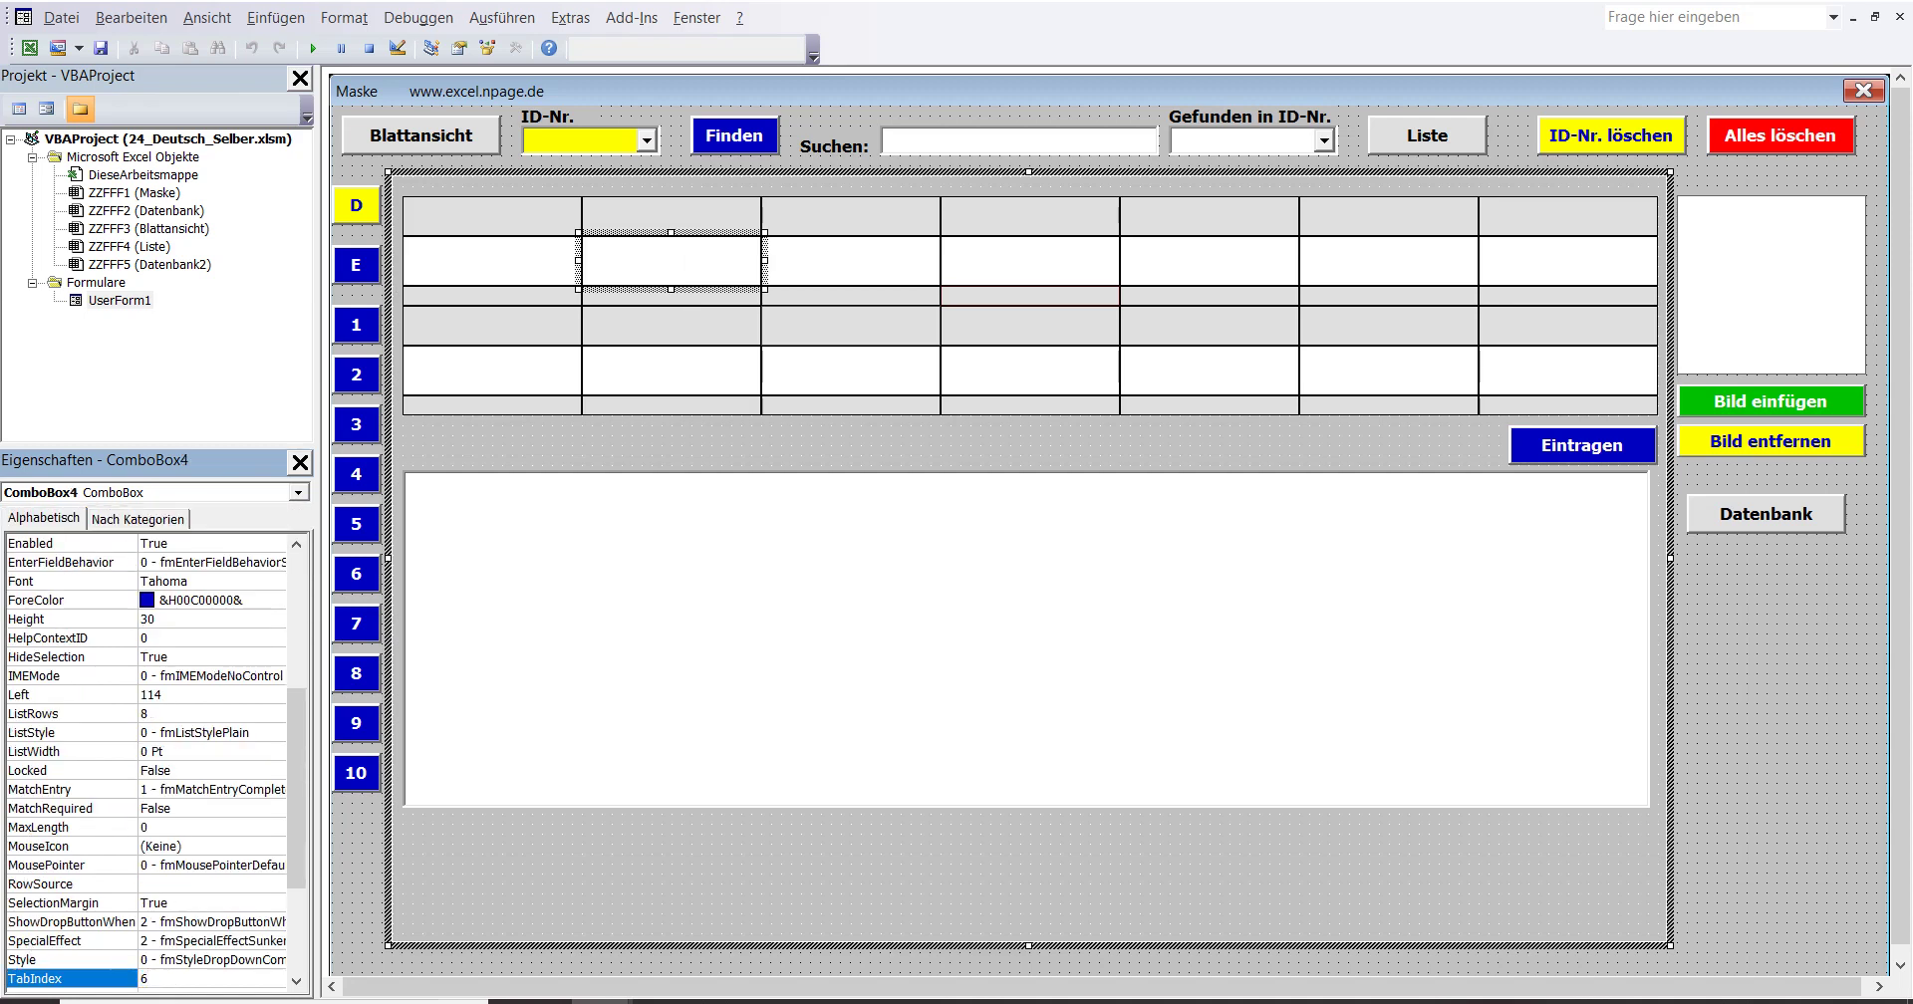
Set ComboBox5's TabIndex to 9 and select ComboBox6's current value 59.
click(297, 493)
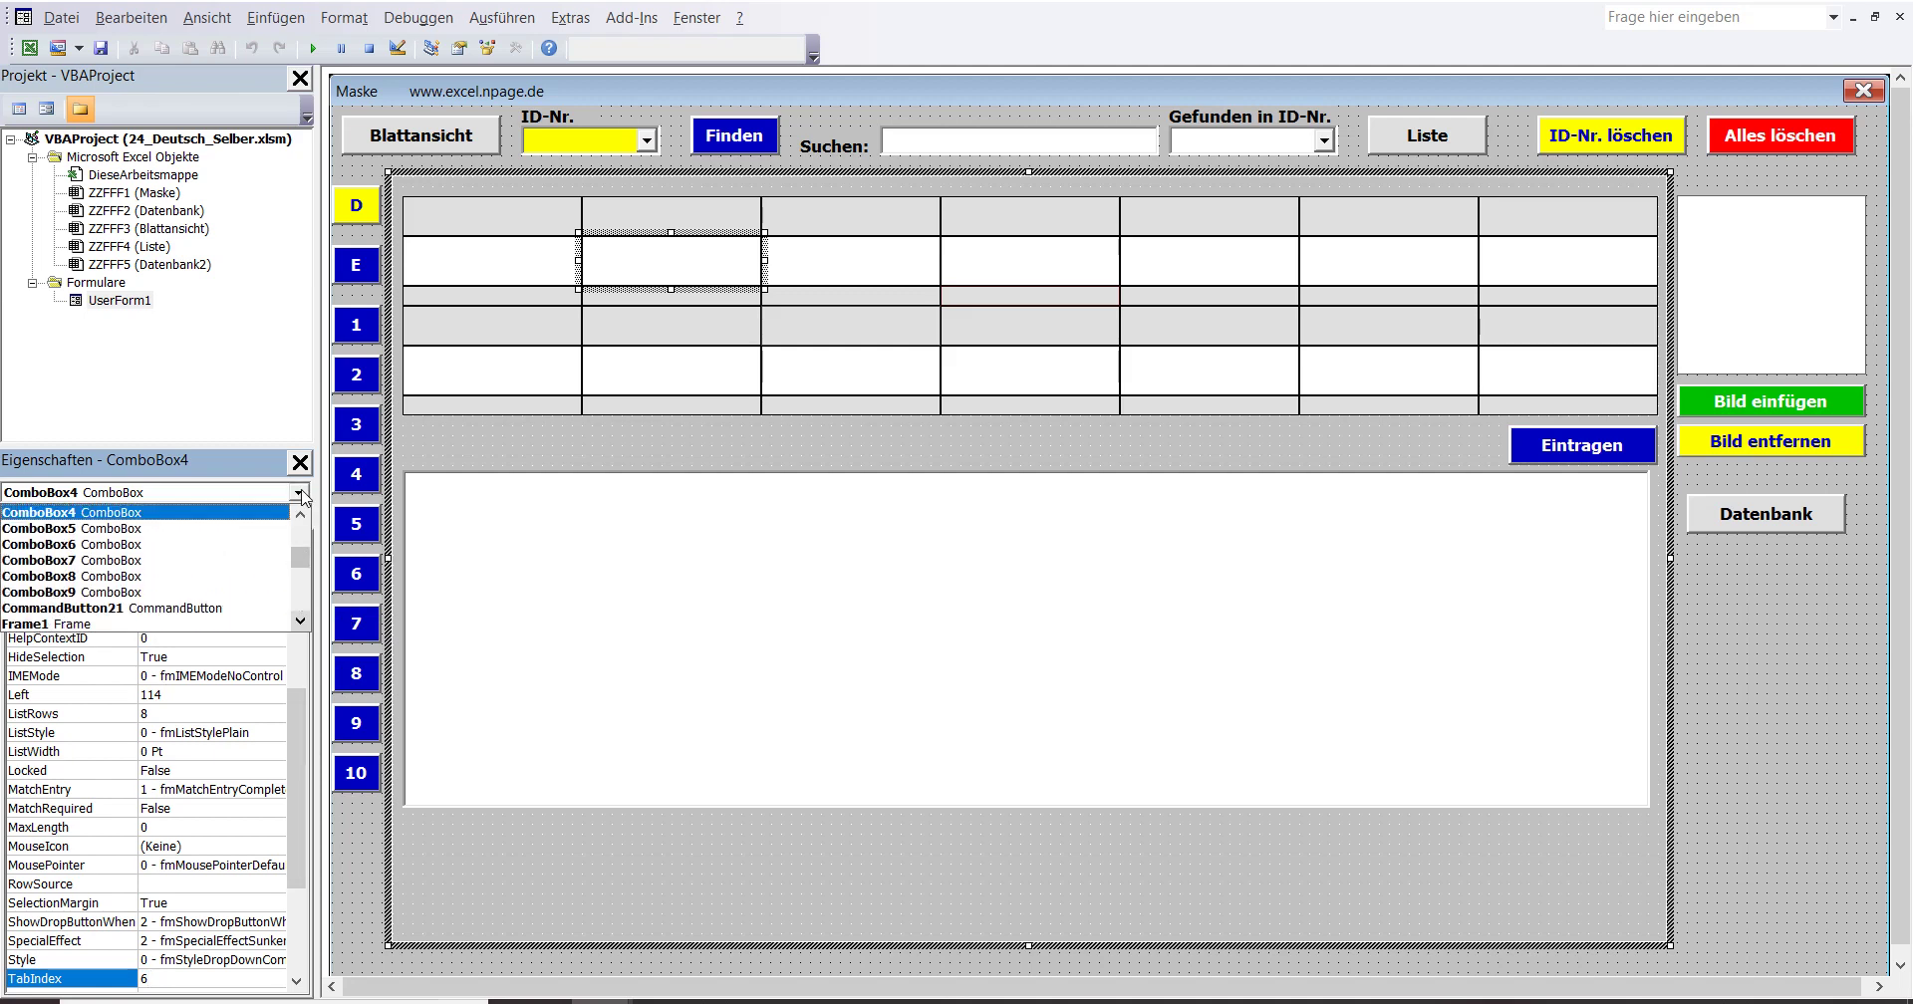
click(251, 529)
text(9)
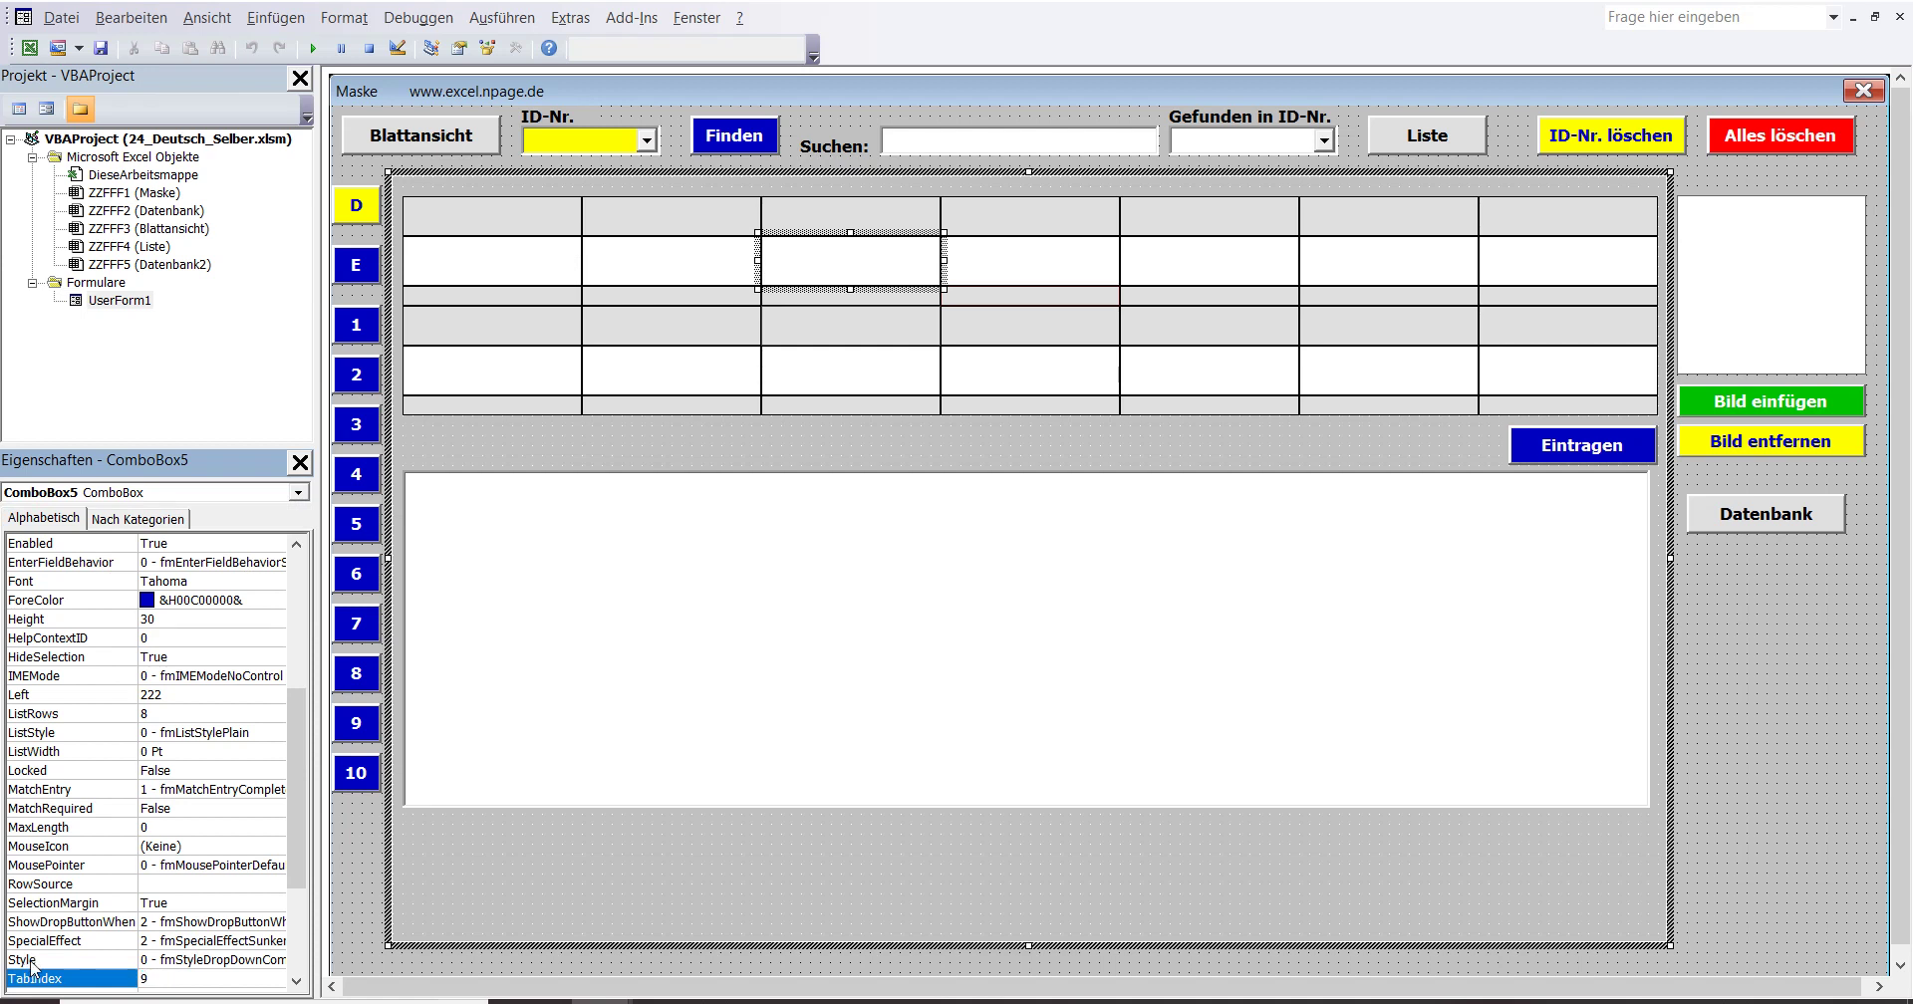
click(298, 492)
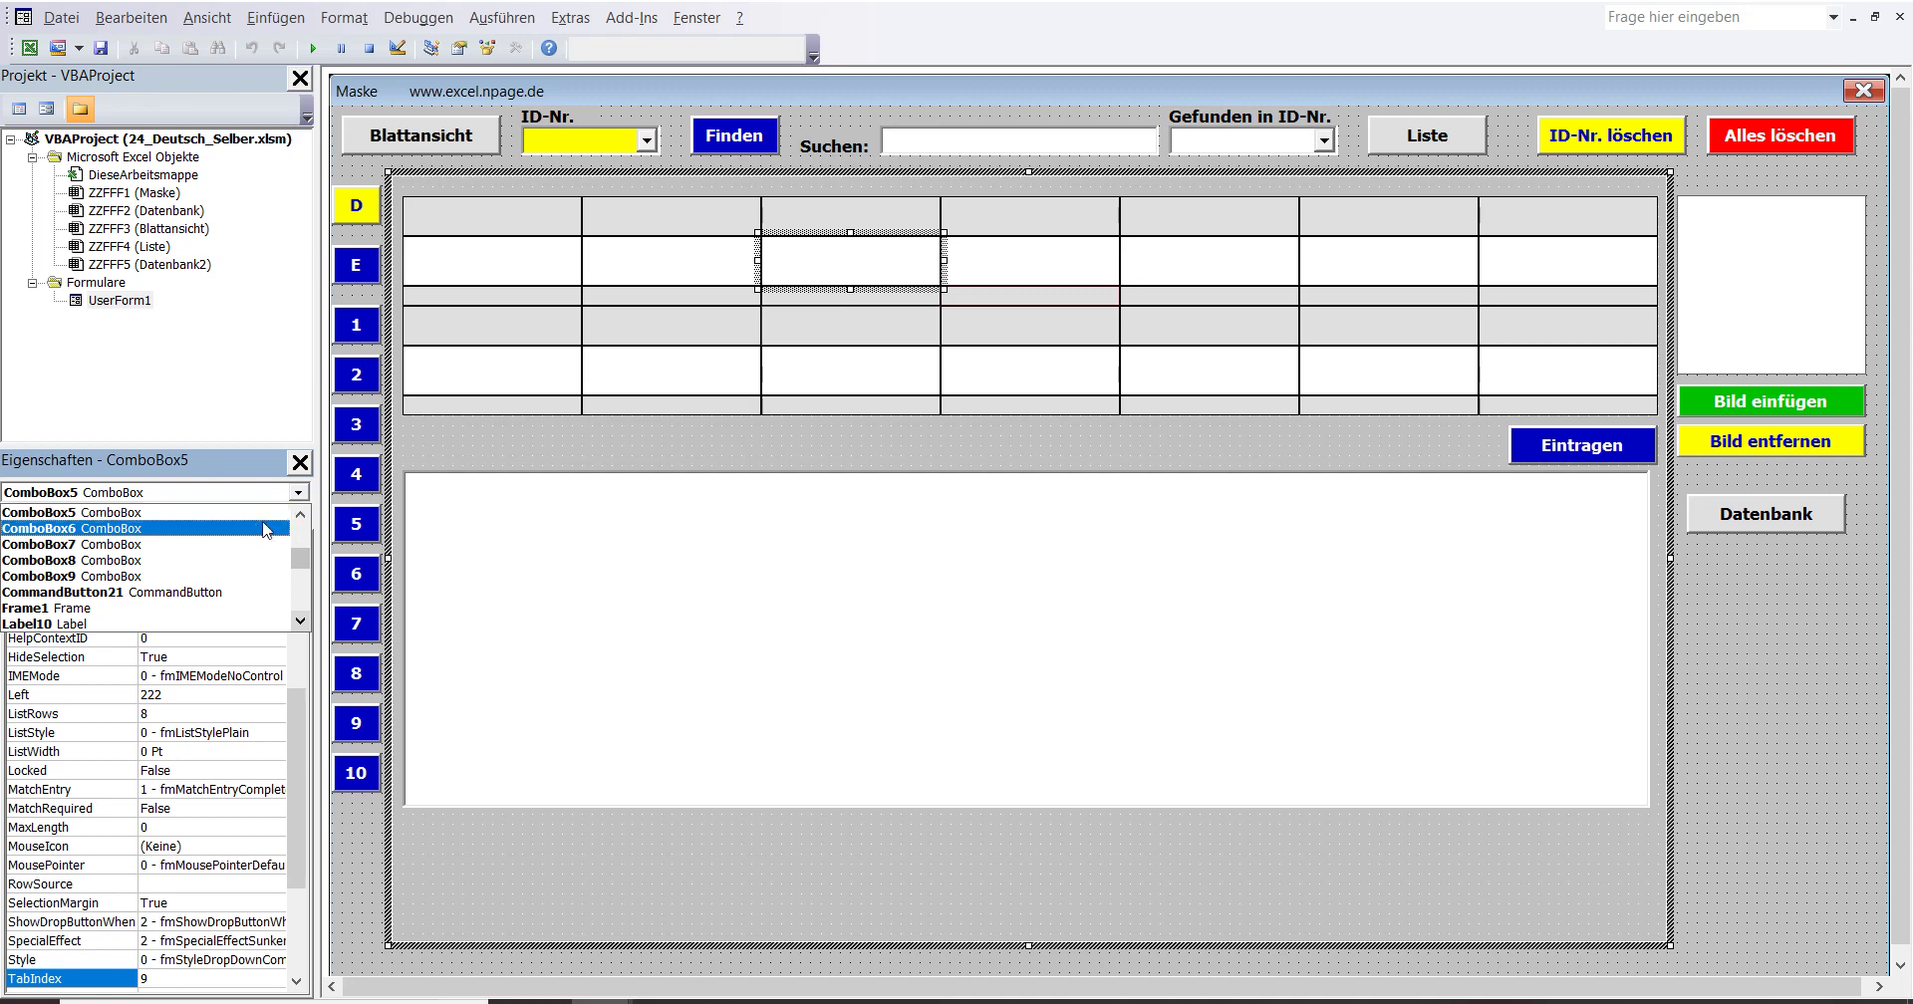
click(263, 529)
double_click(169, 976)
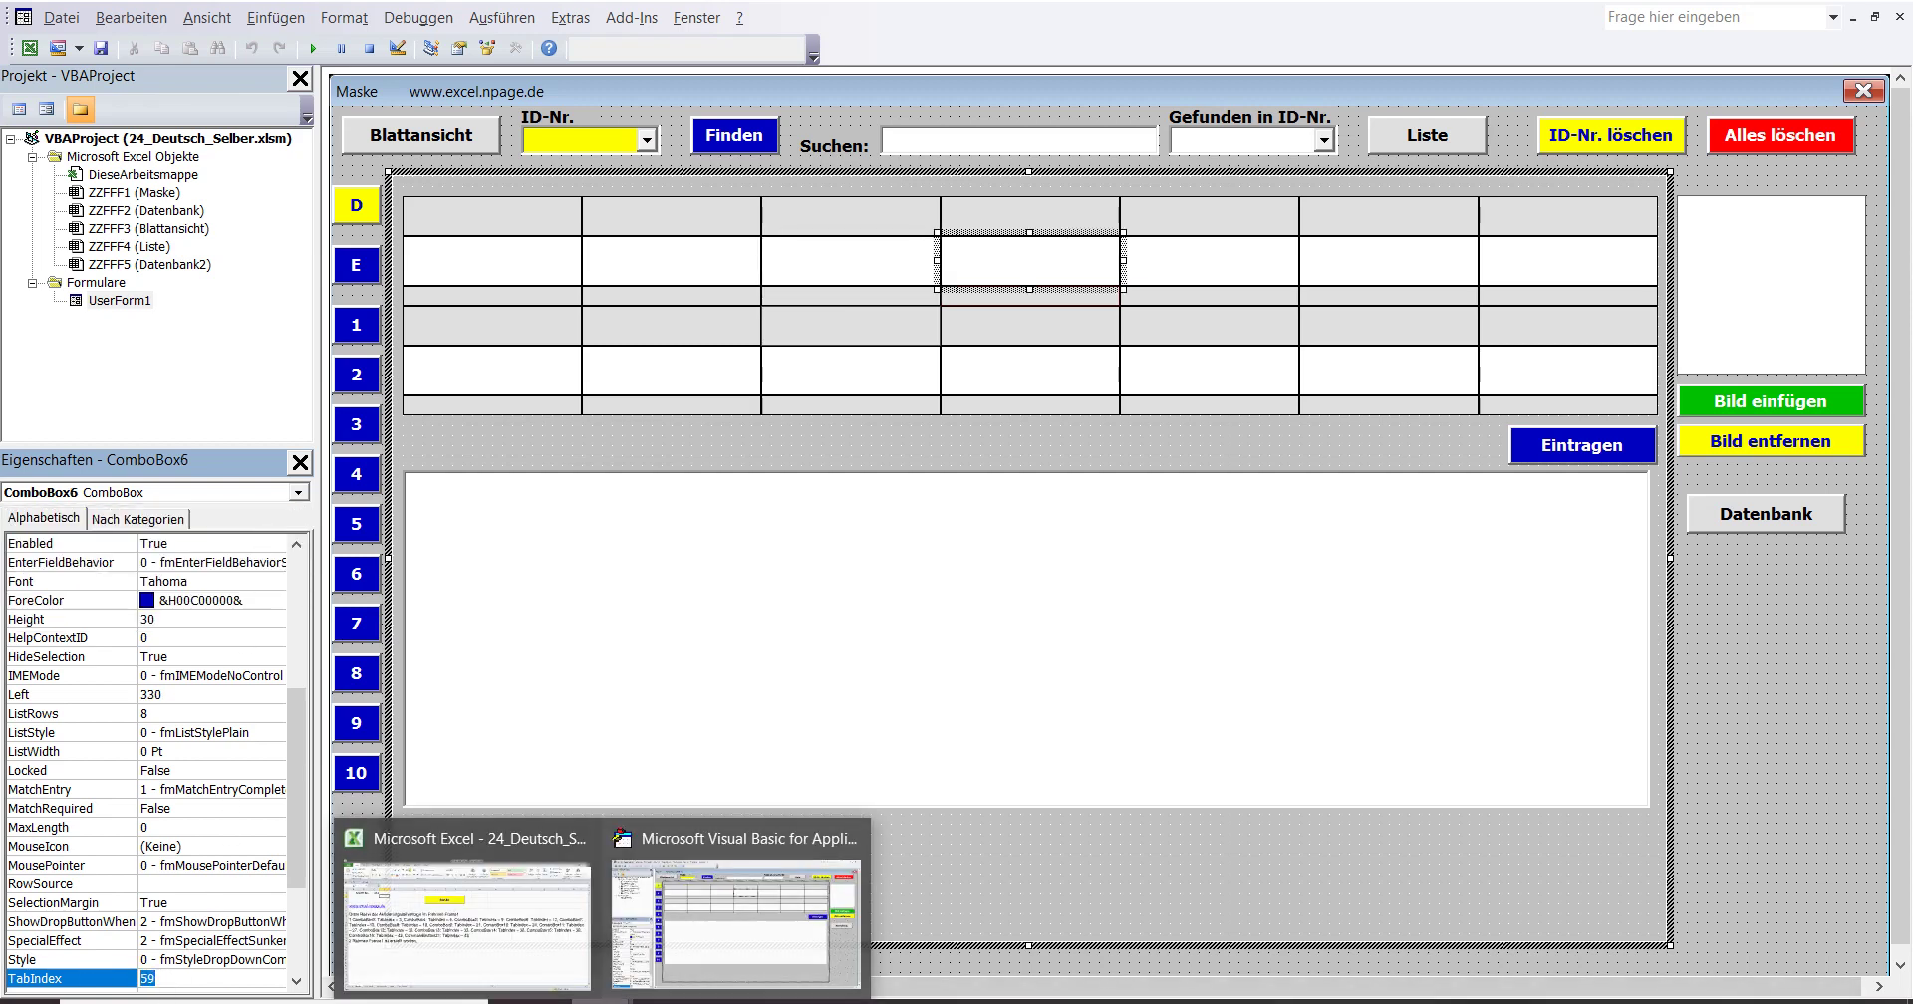
Check the Excel instruction sheet, then return to UserForm1 in the VBA editor.
click(503, 924)
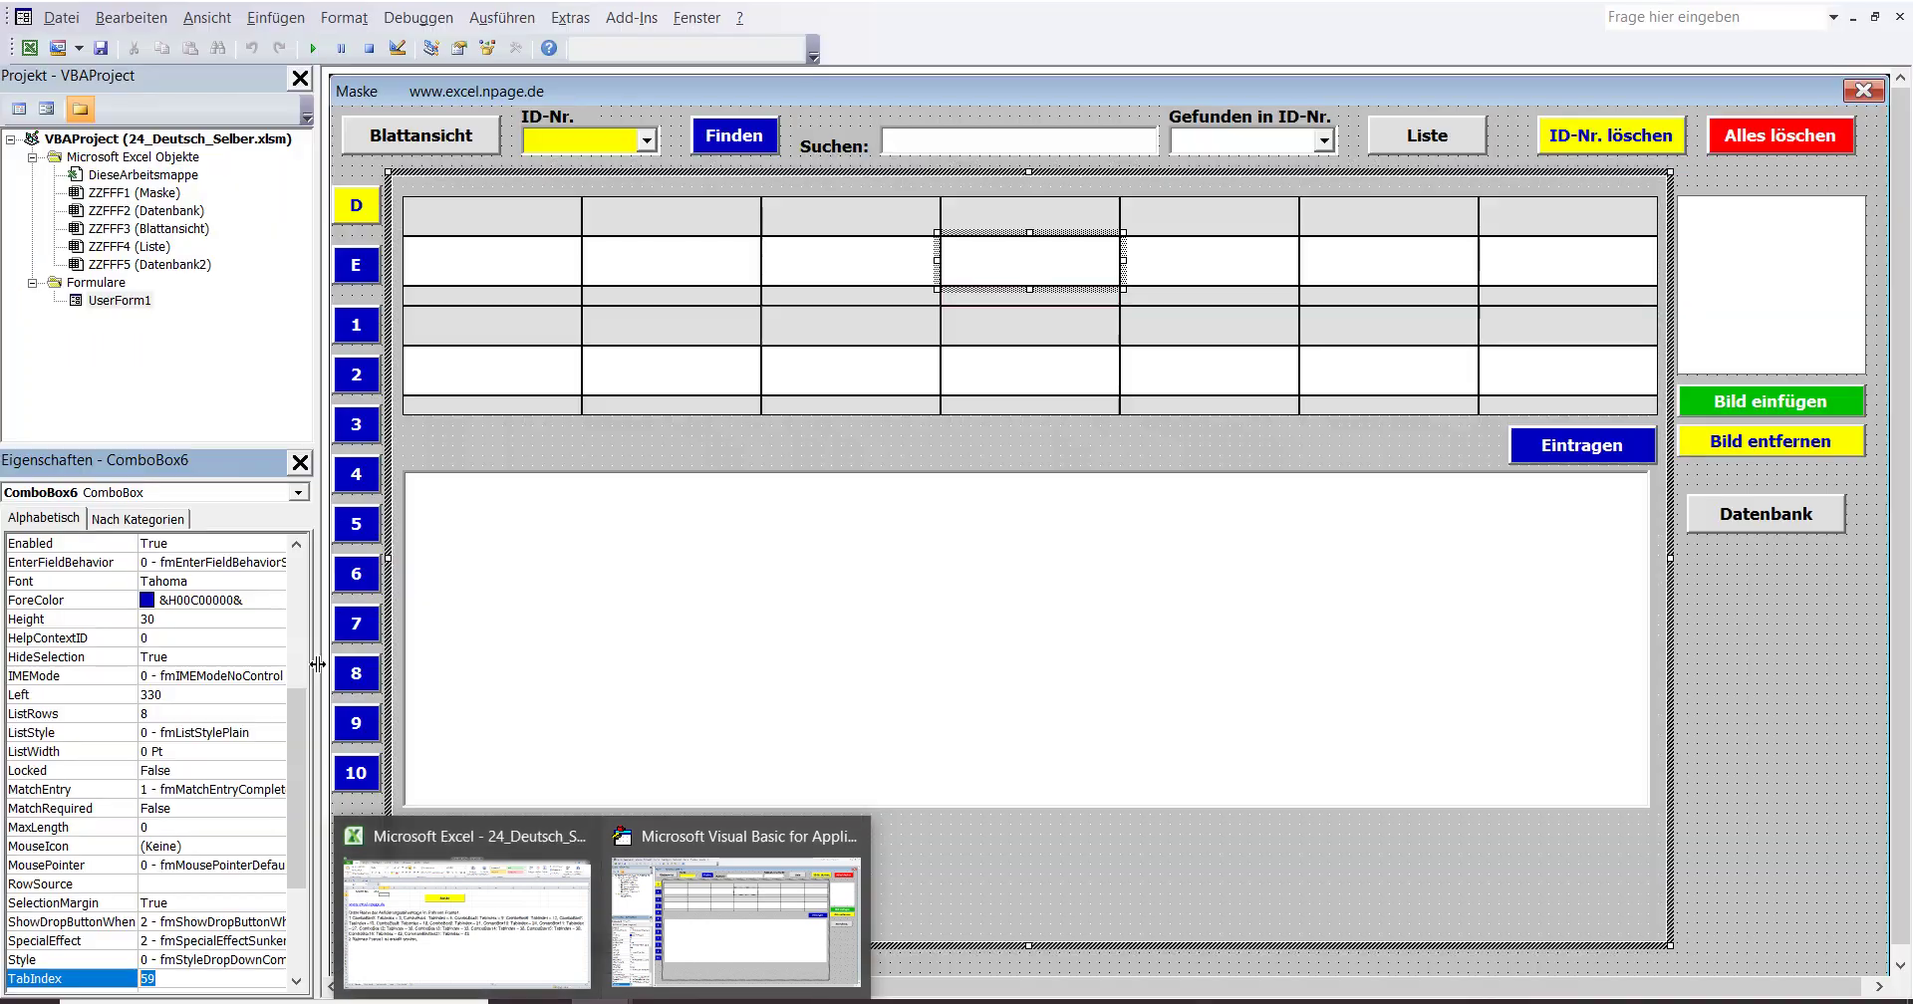
click(738, 907)
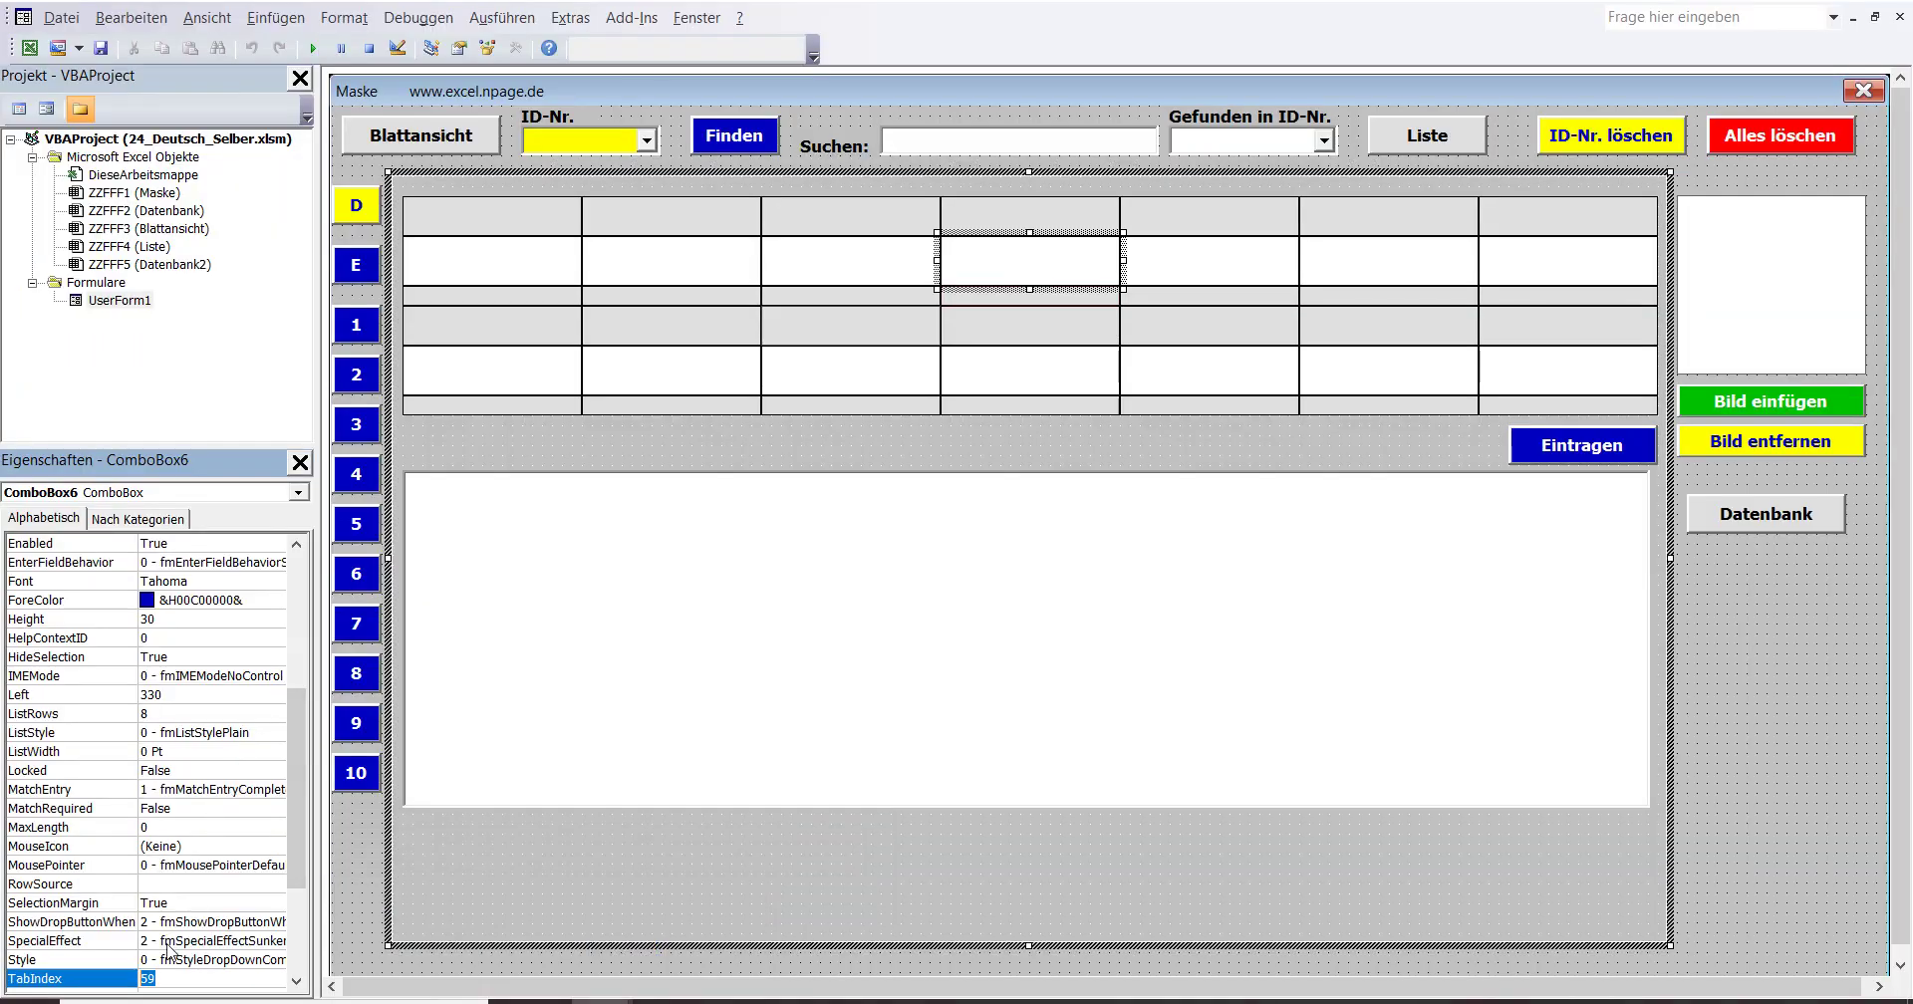
Set ComboBox6's TabIndex to 12 and ComboBox7's to 15.
text(12)
click(297, 492)
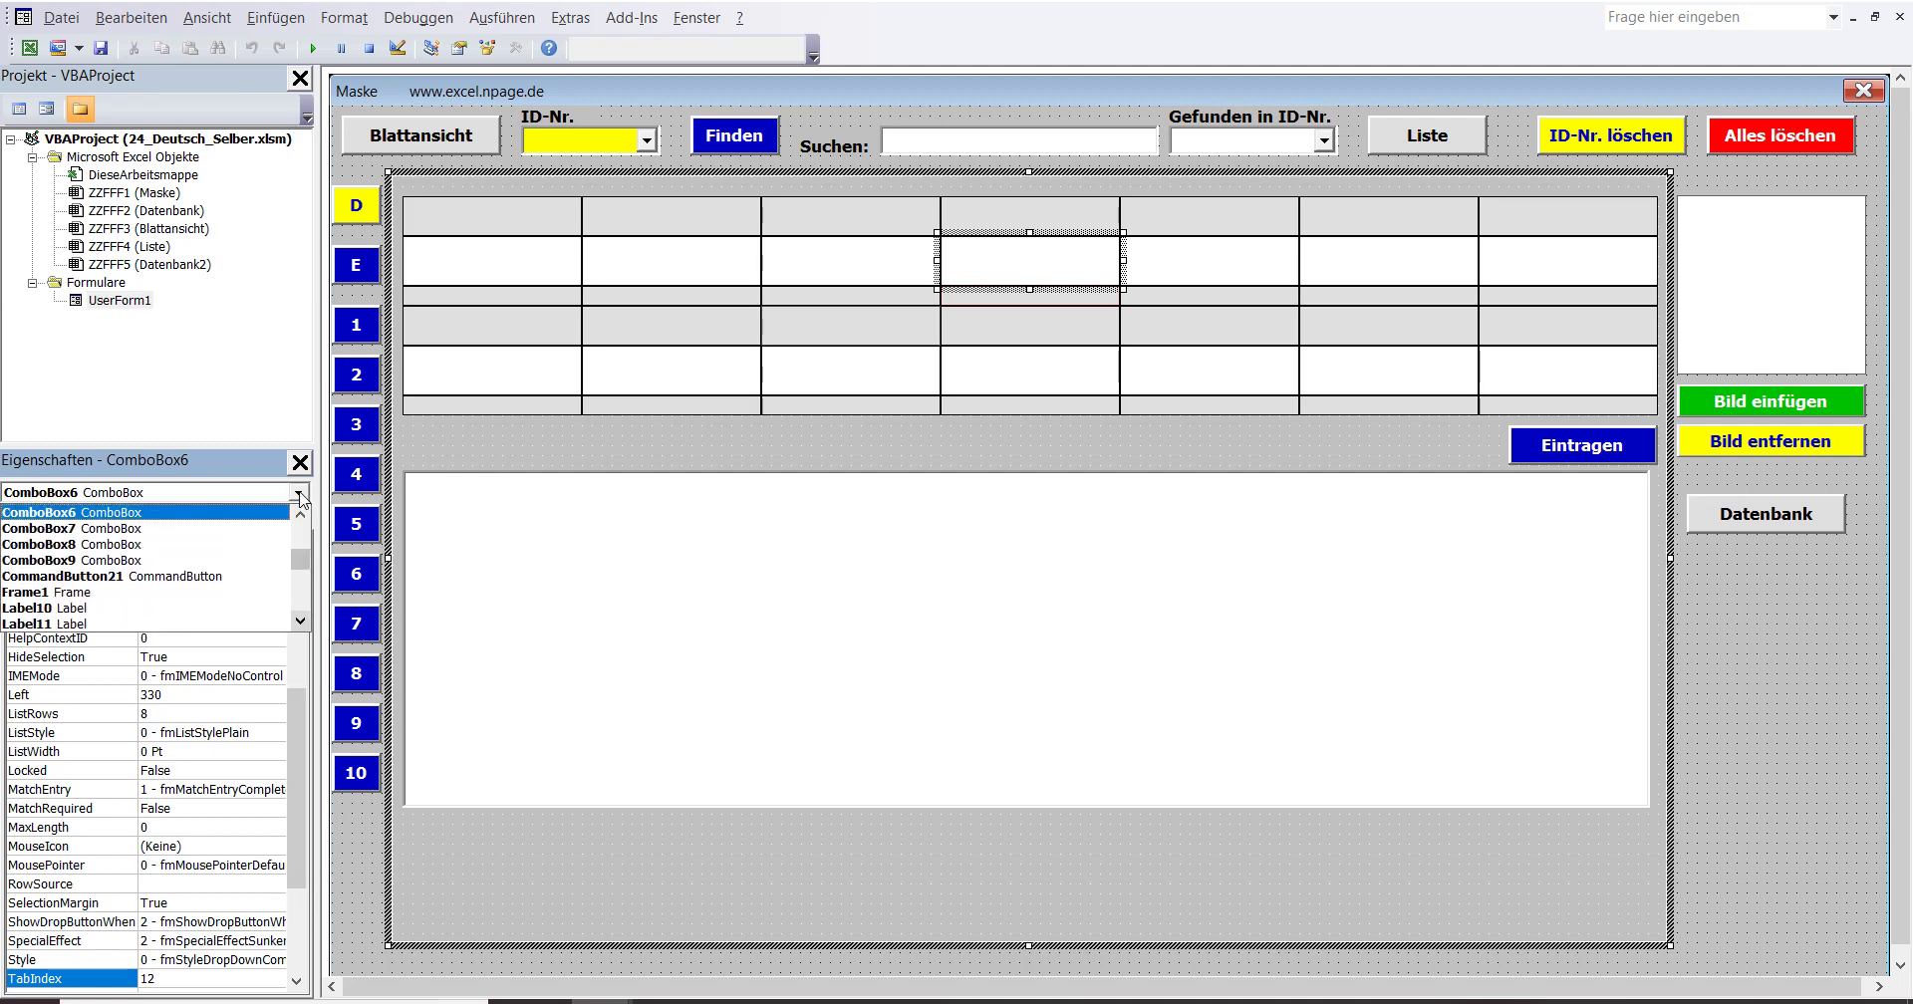
click(275, 529)
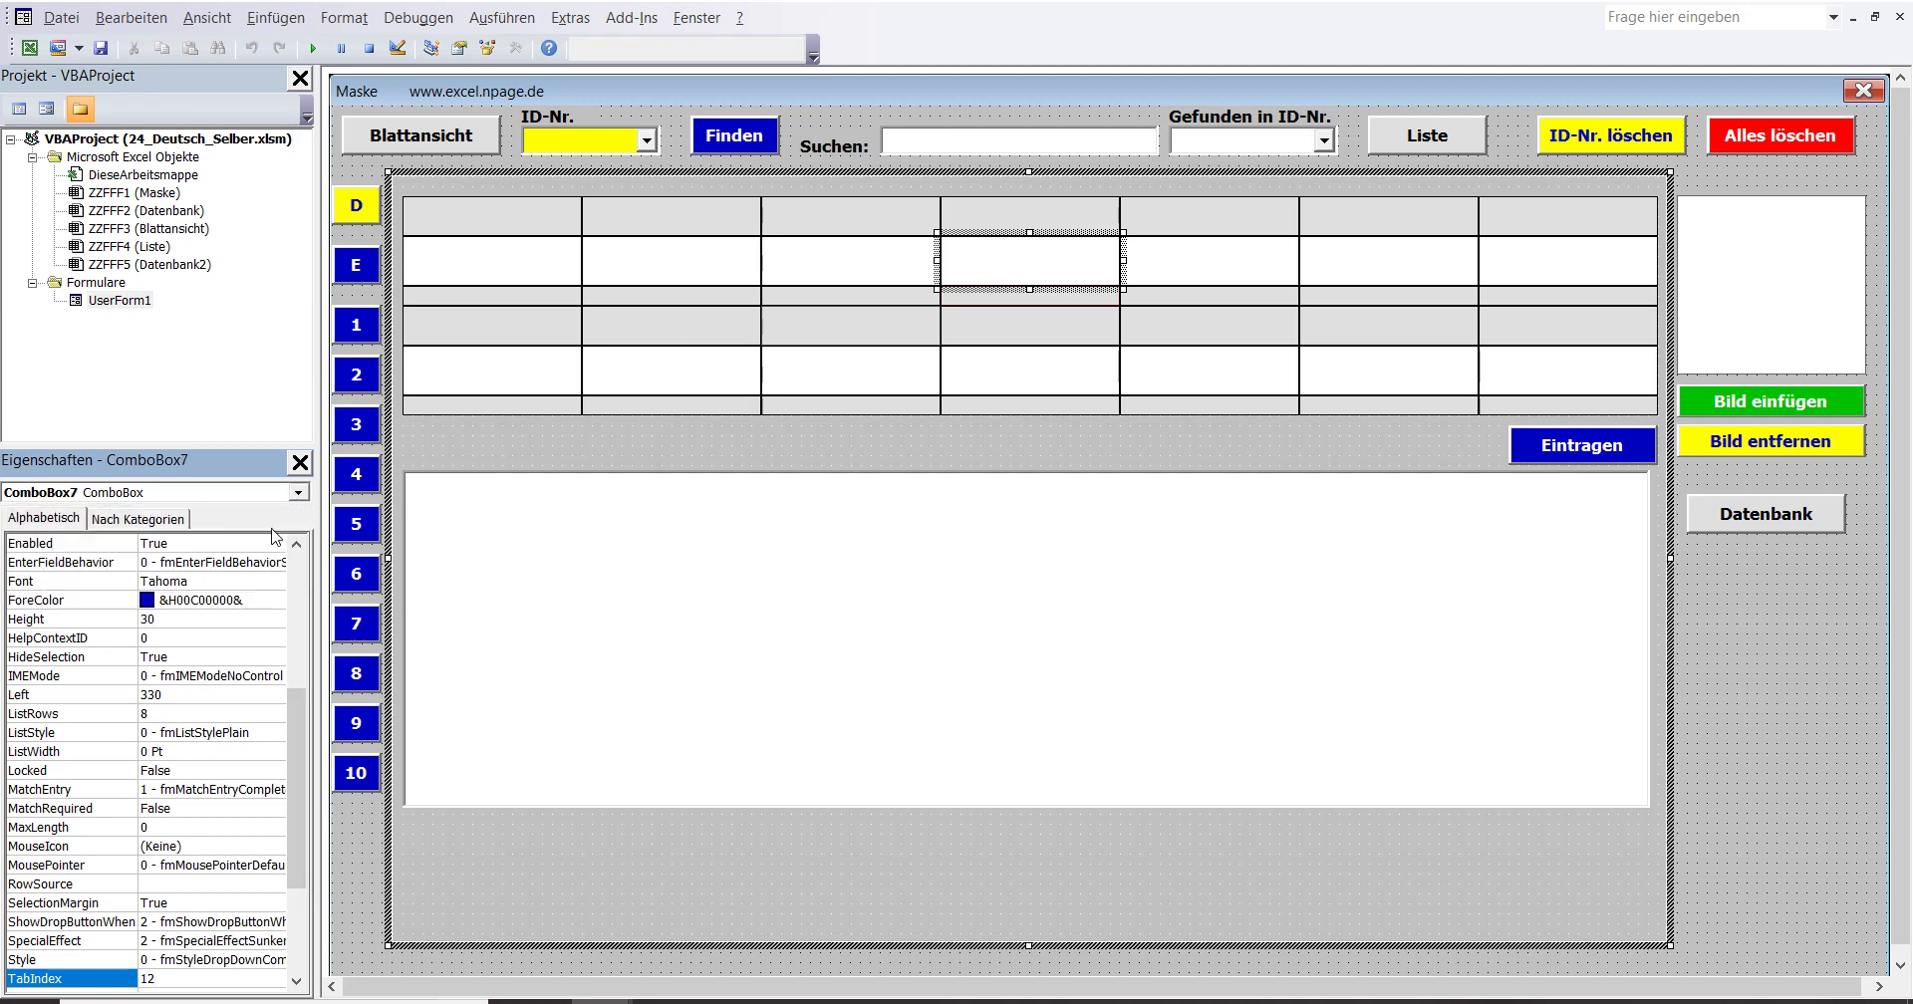
double_click(166, 982)
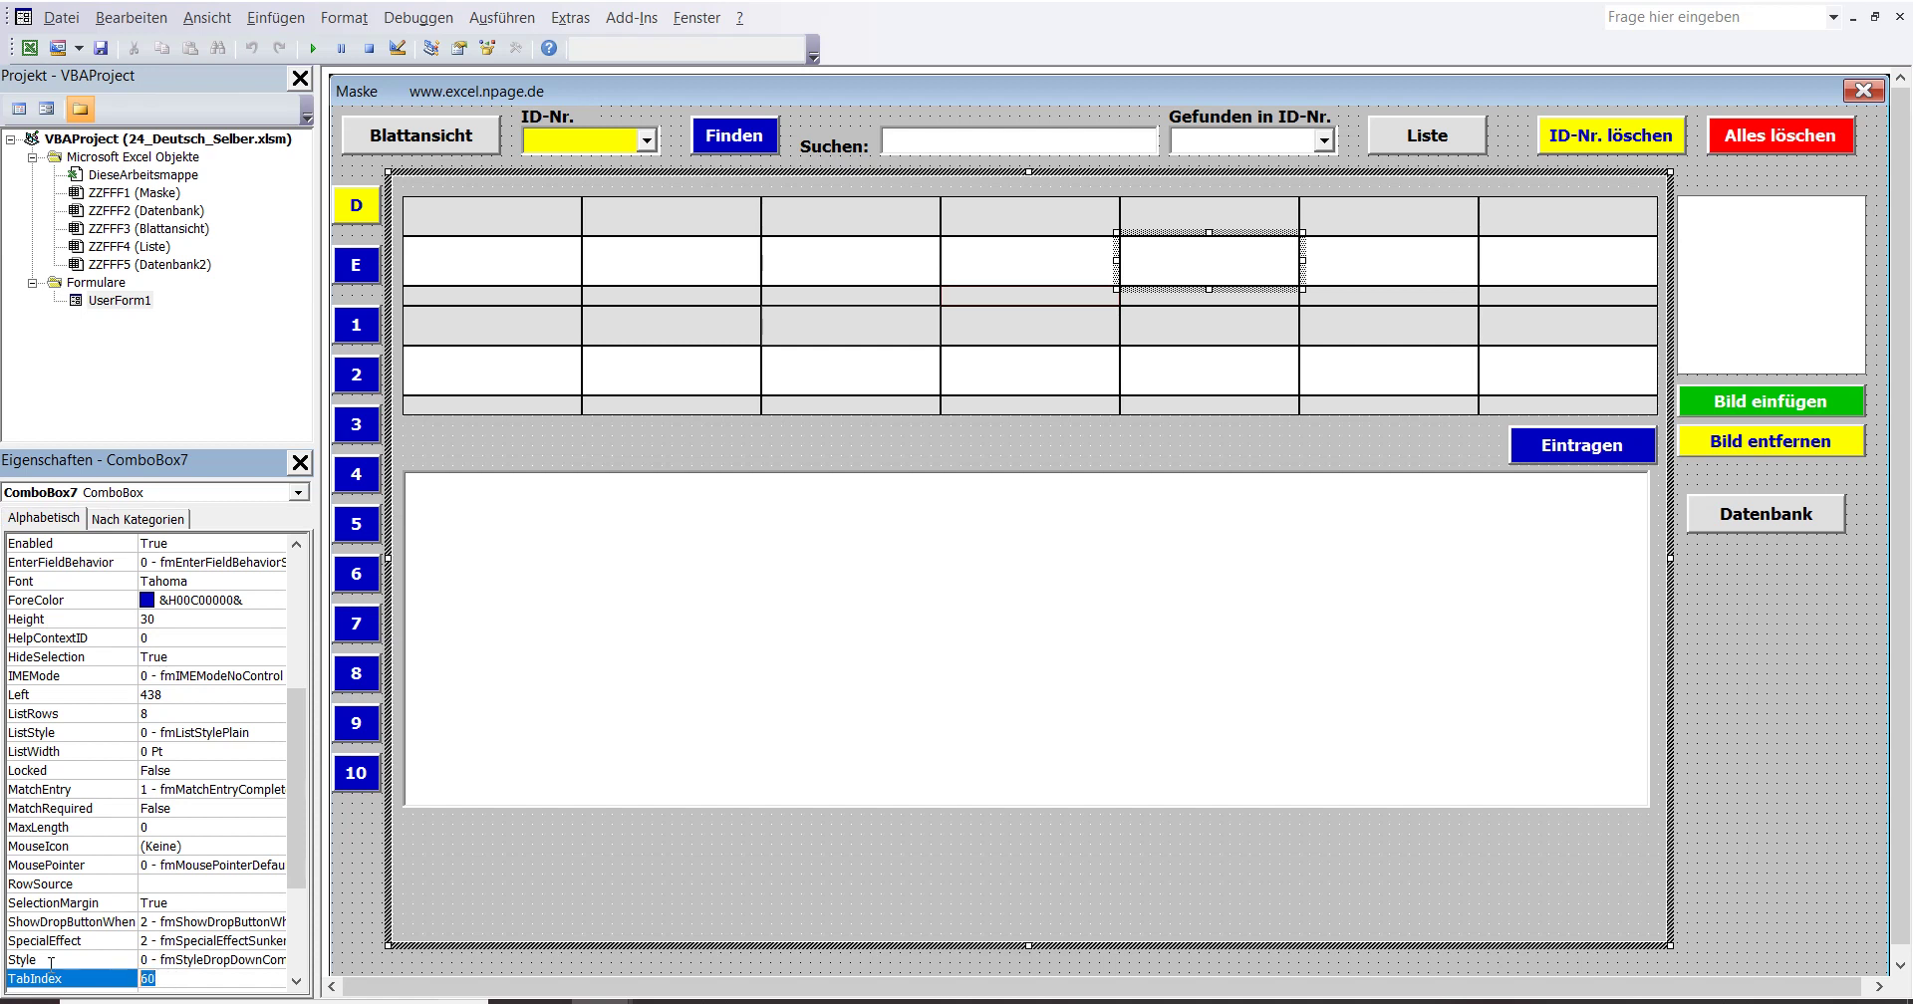
text(15)
Set ComboBox8's TabIndex to 18 and ComboBox9's to 21.
click(298, 494)
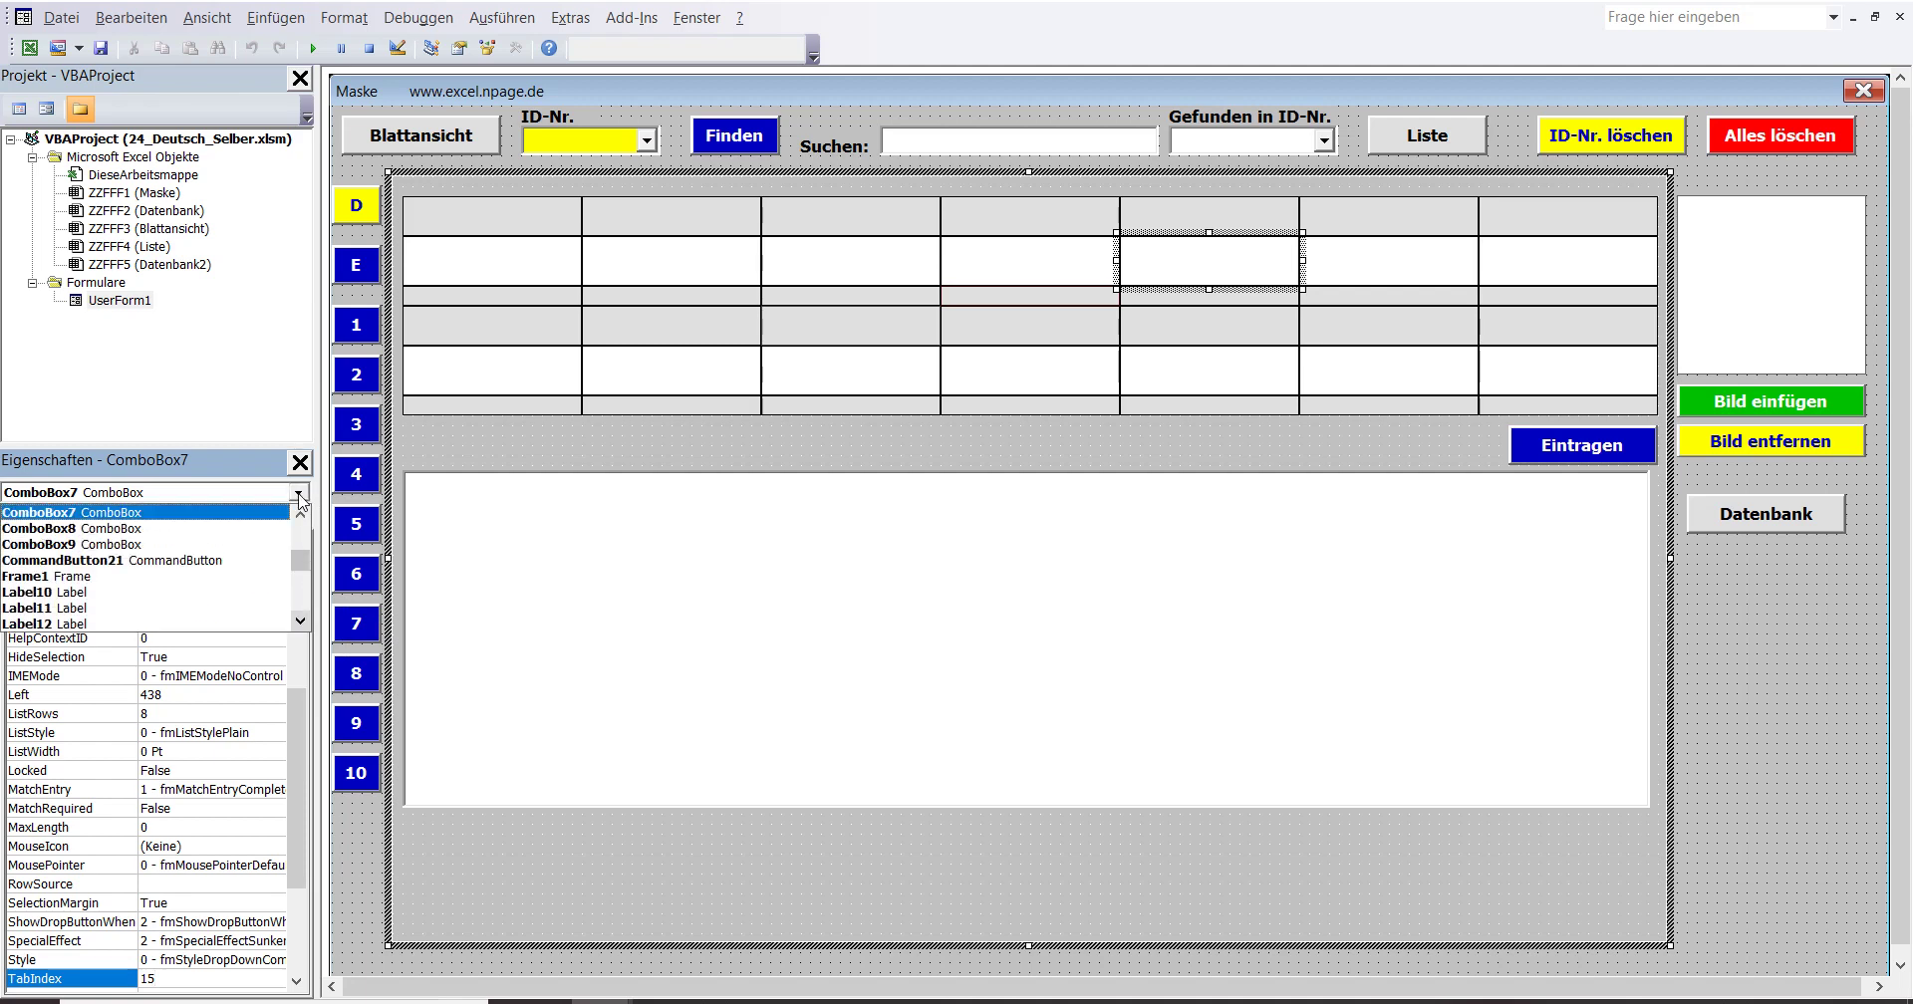
click(261, 529)
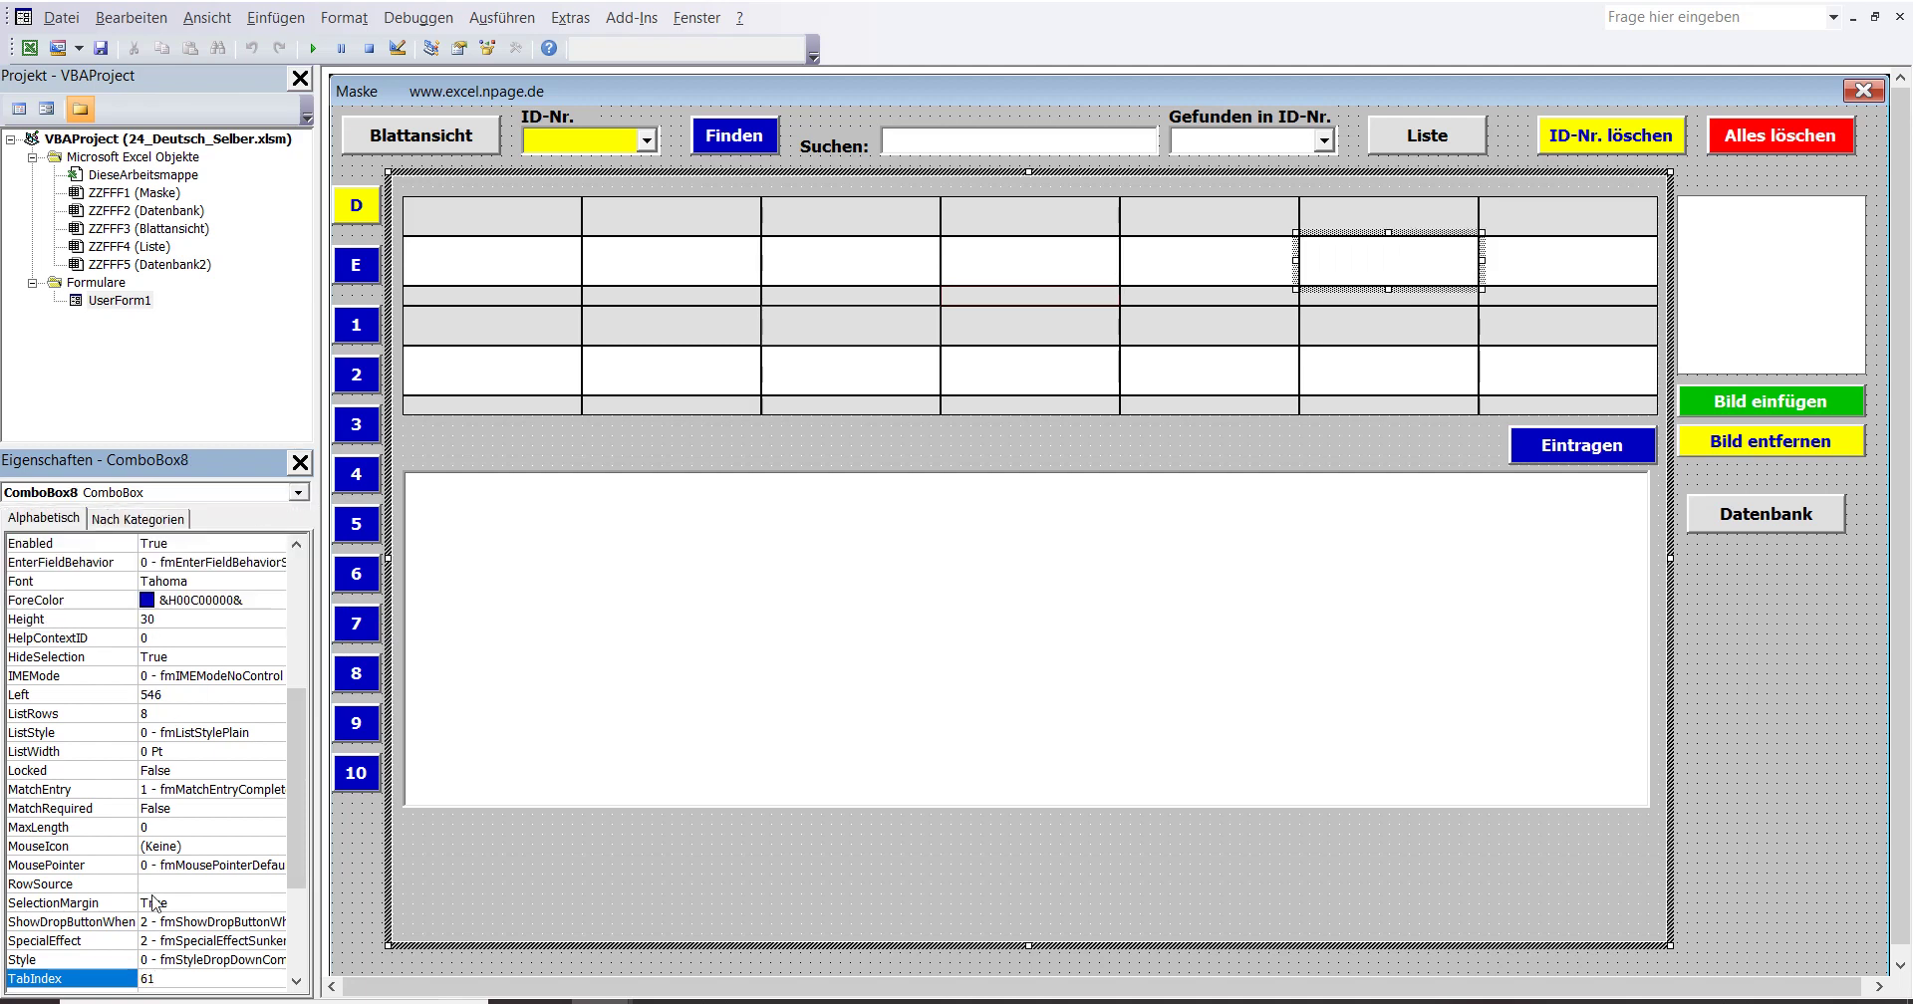
double_click(169, 975)
text(1)
click(298, 492)
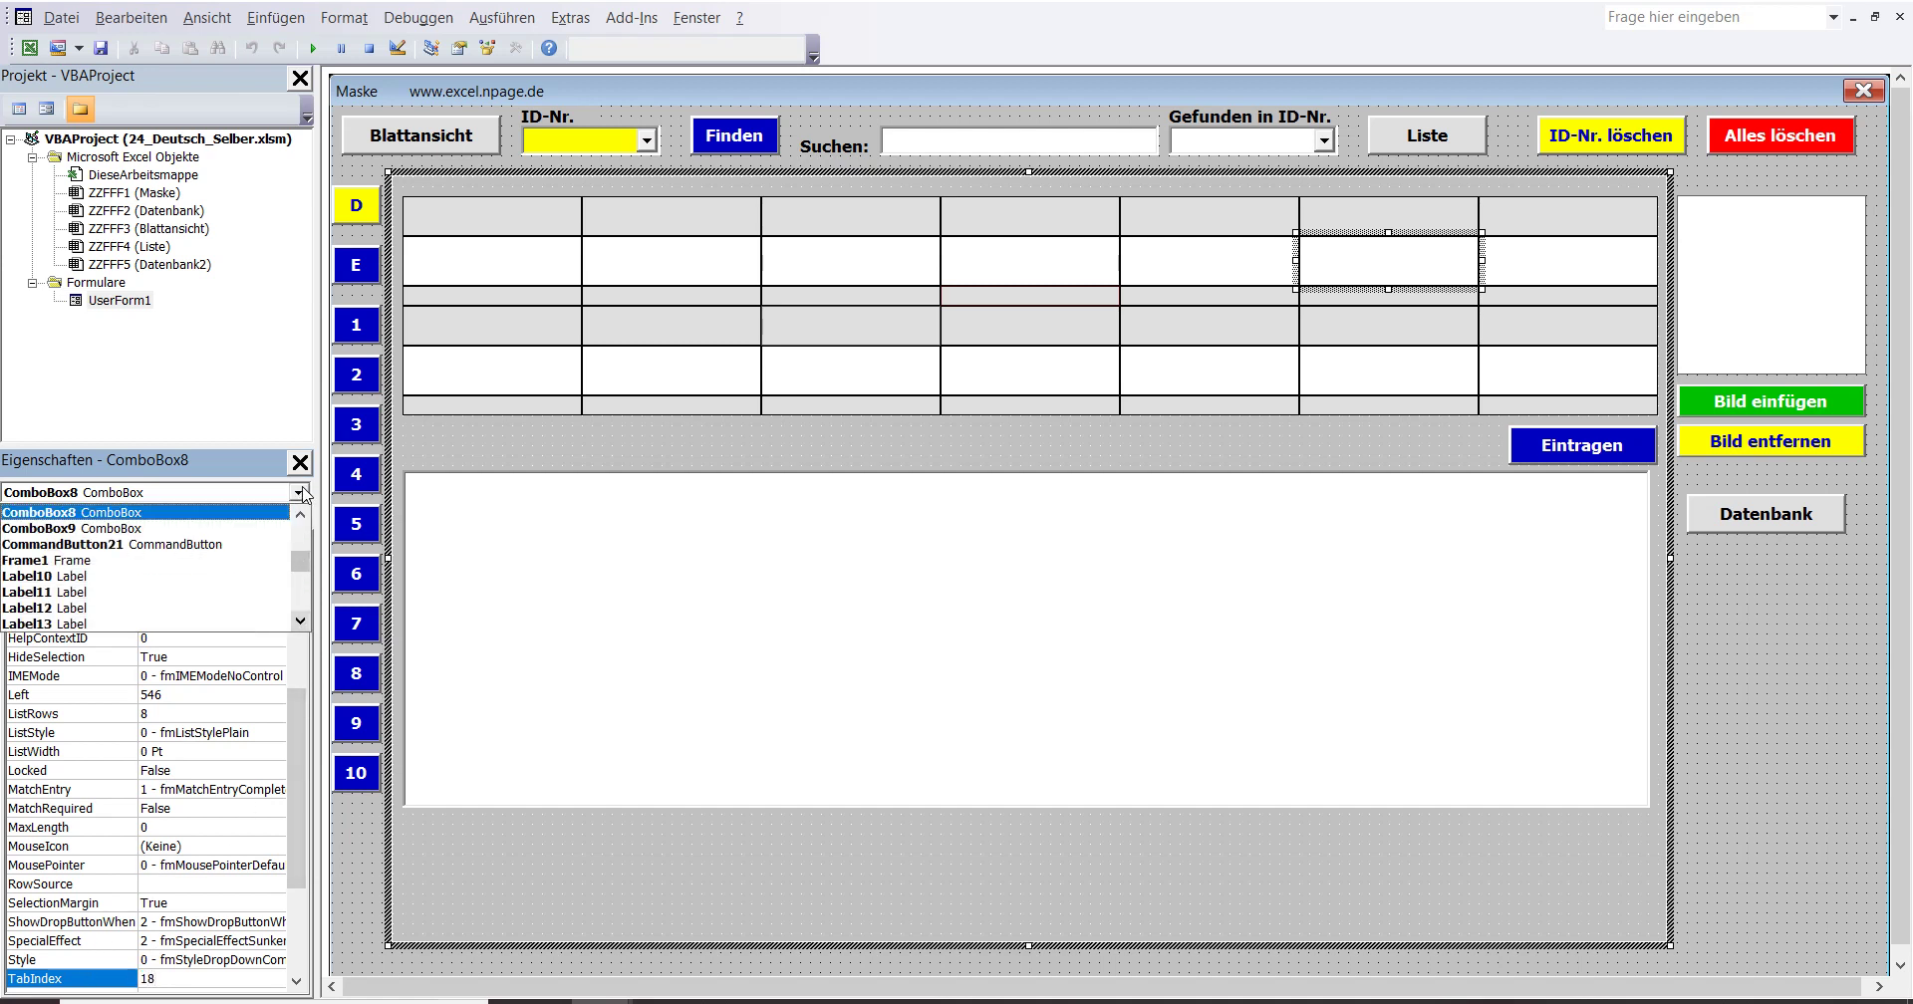
click(271, 539)
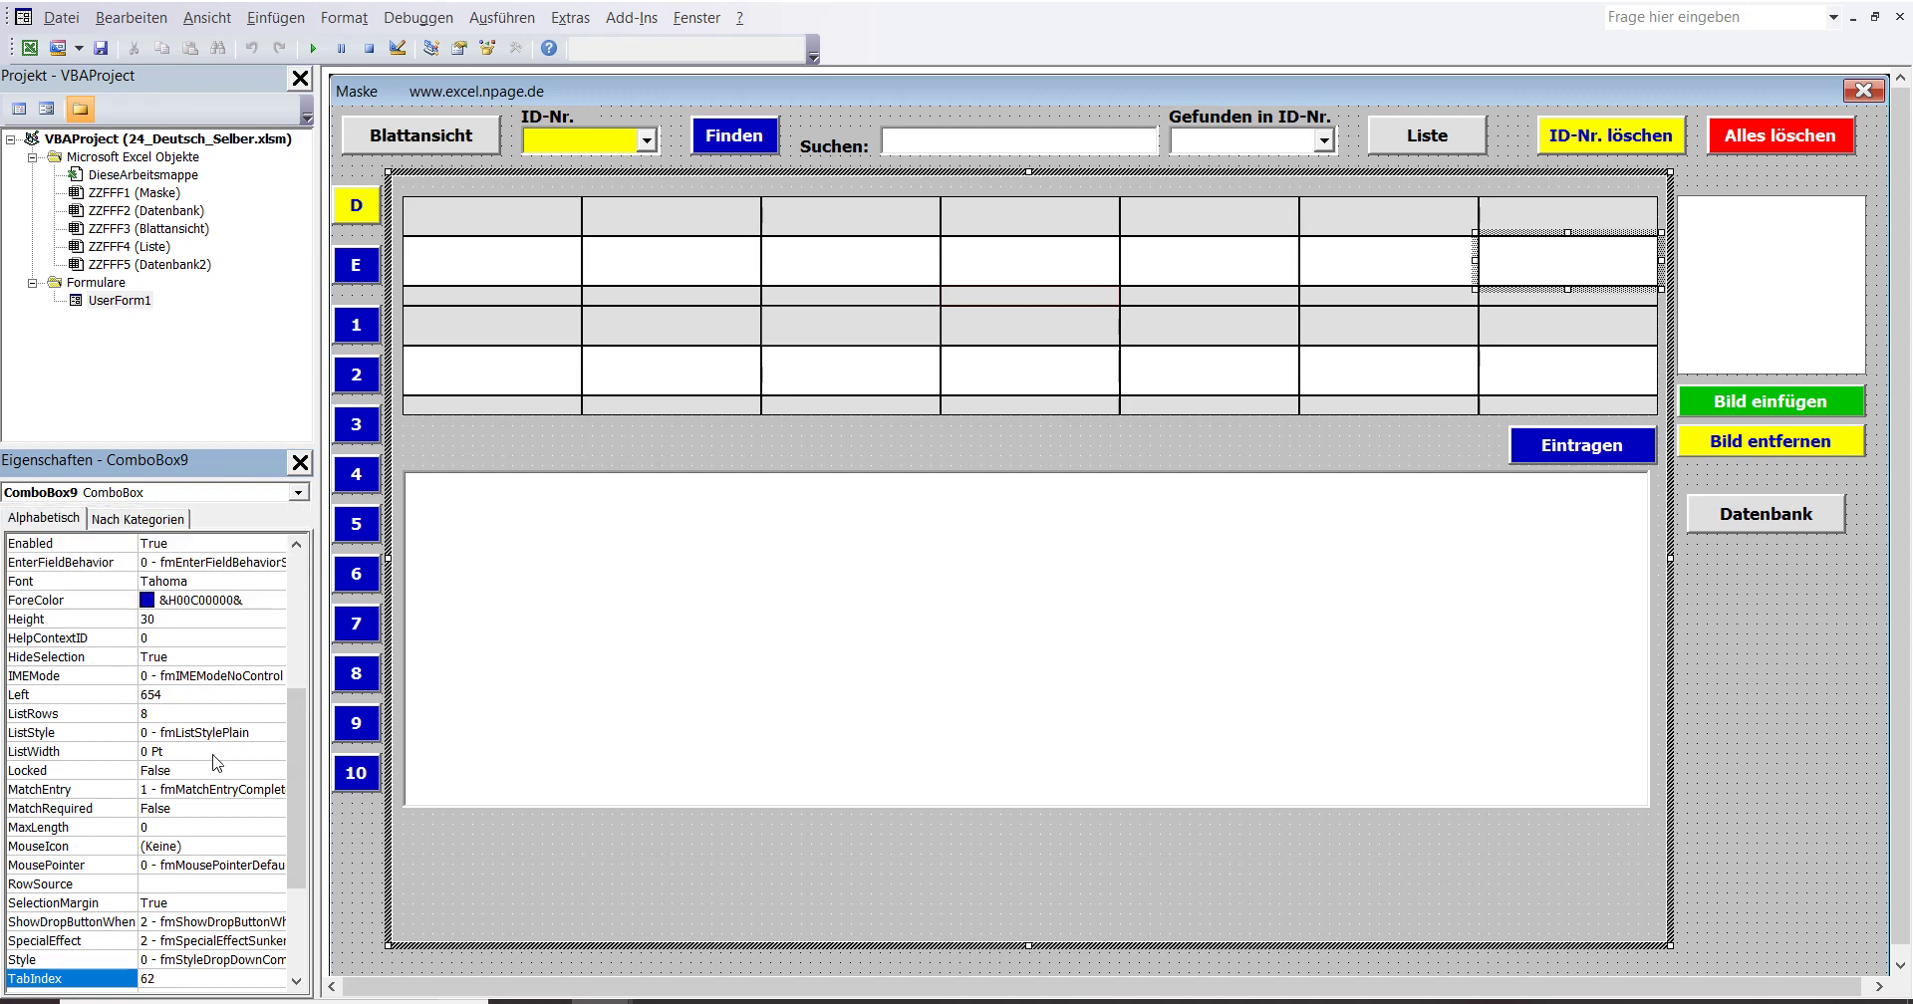
double_click(169, 980)
text(21)
Select ComboBox10's TabIndex value and check the next values in the Excel instructions.
click(299, 493)
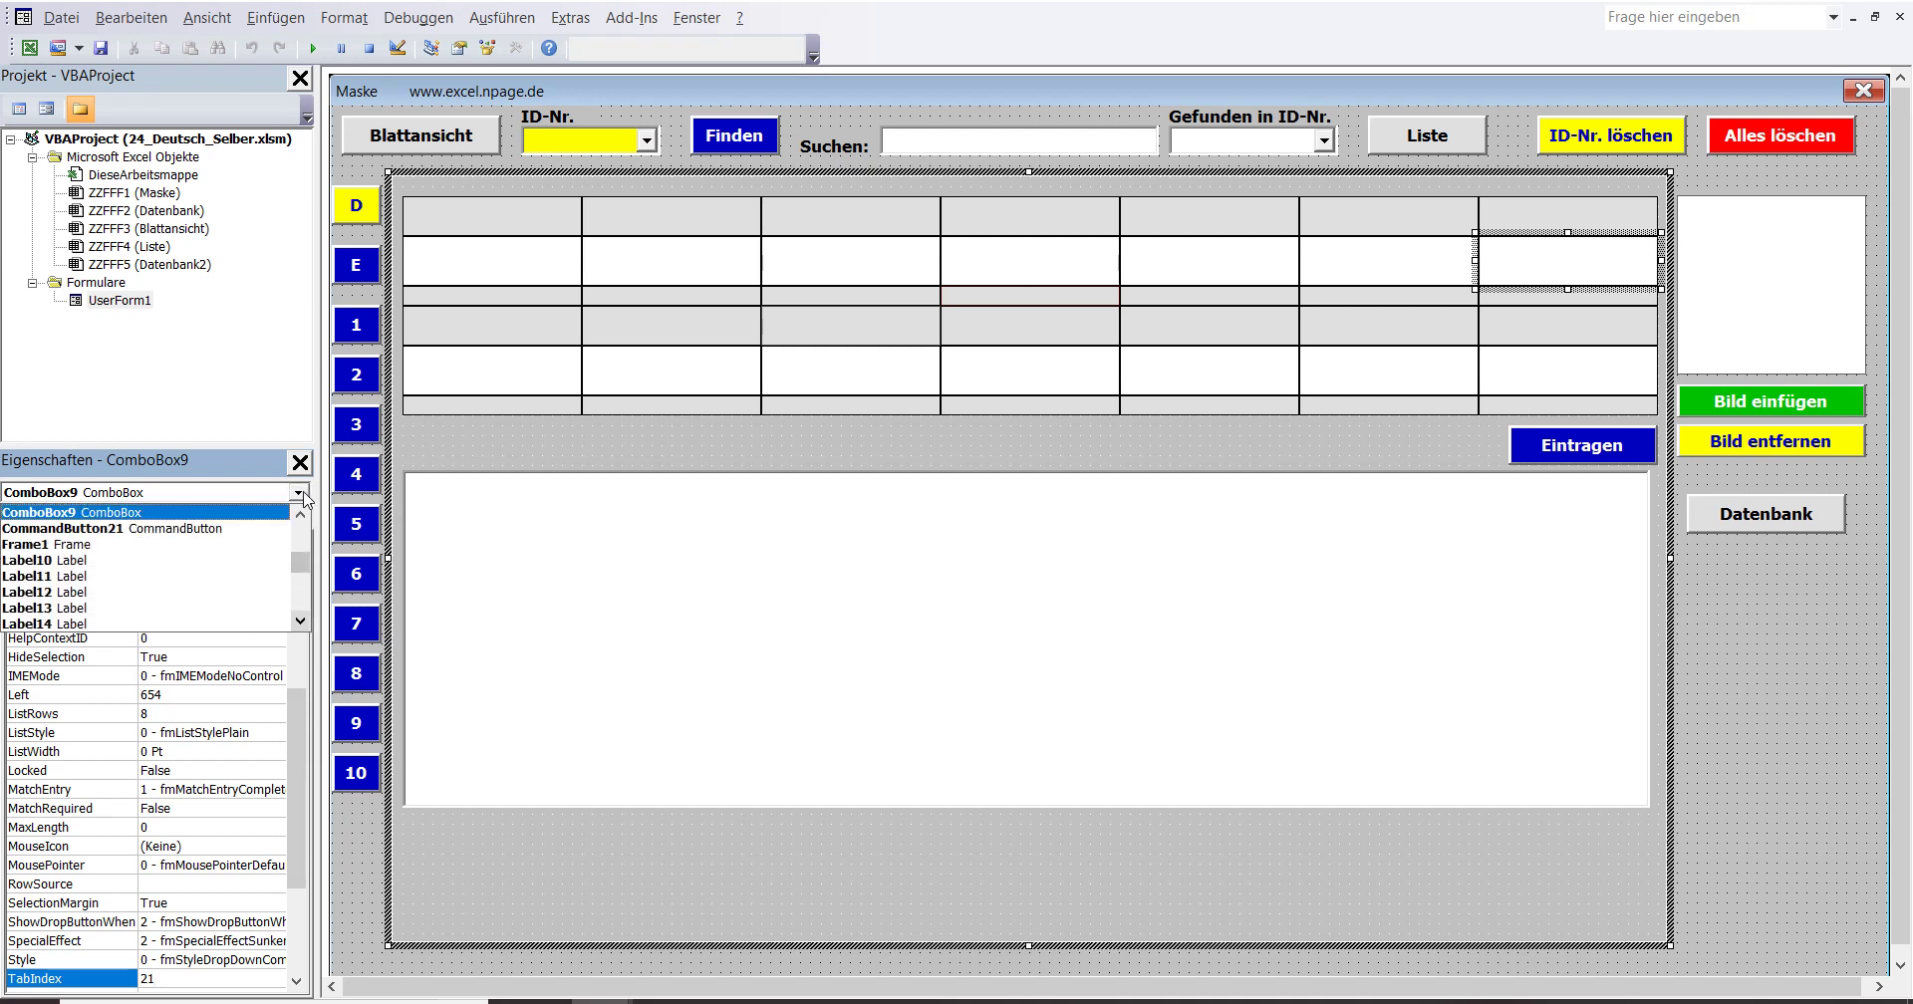
click(301, 516)
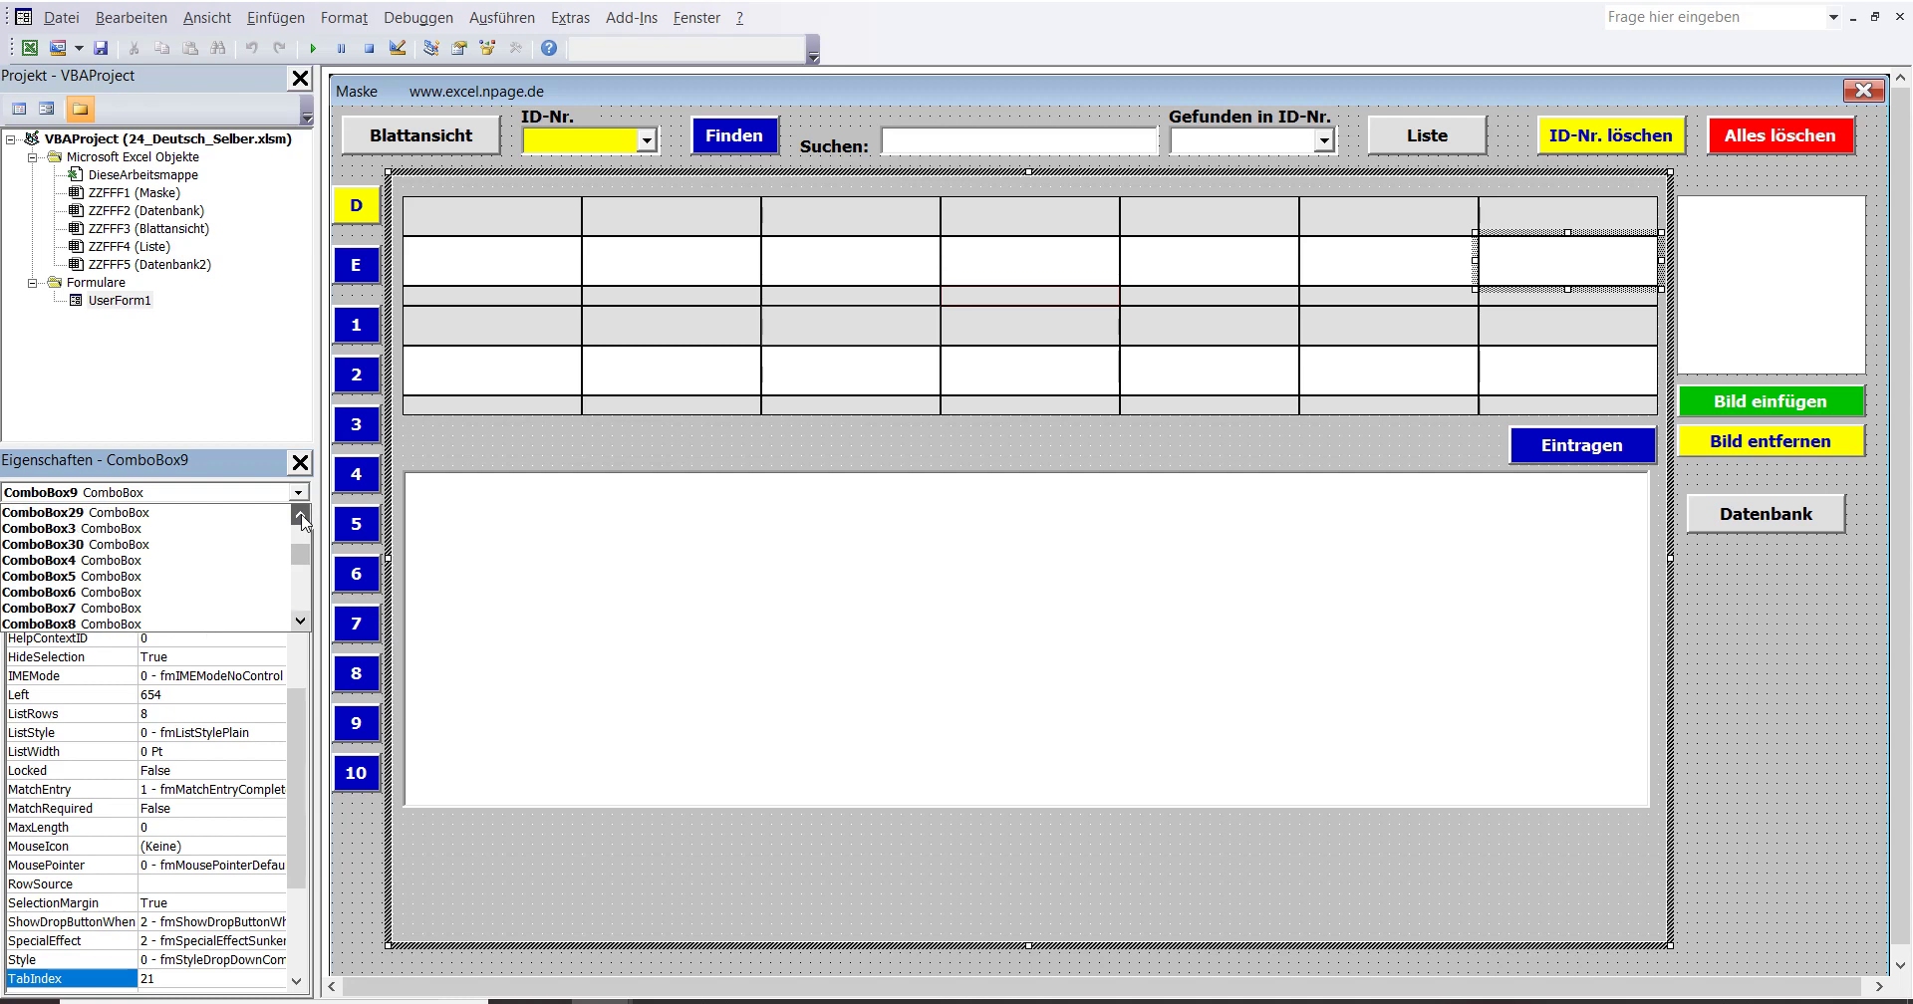
drag(302, 520, 204, 522)
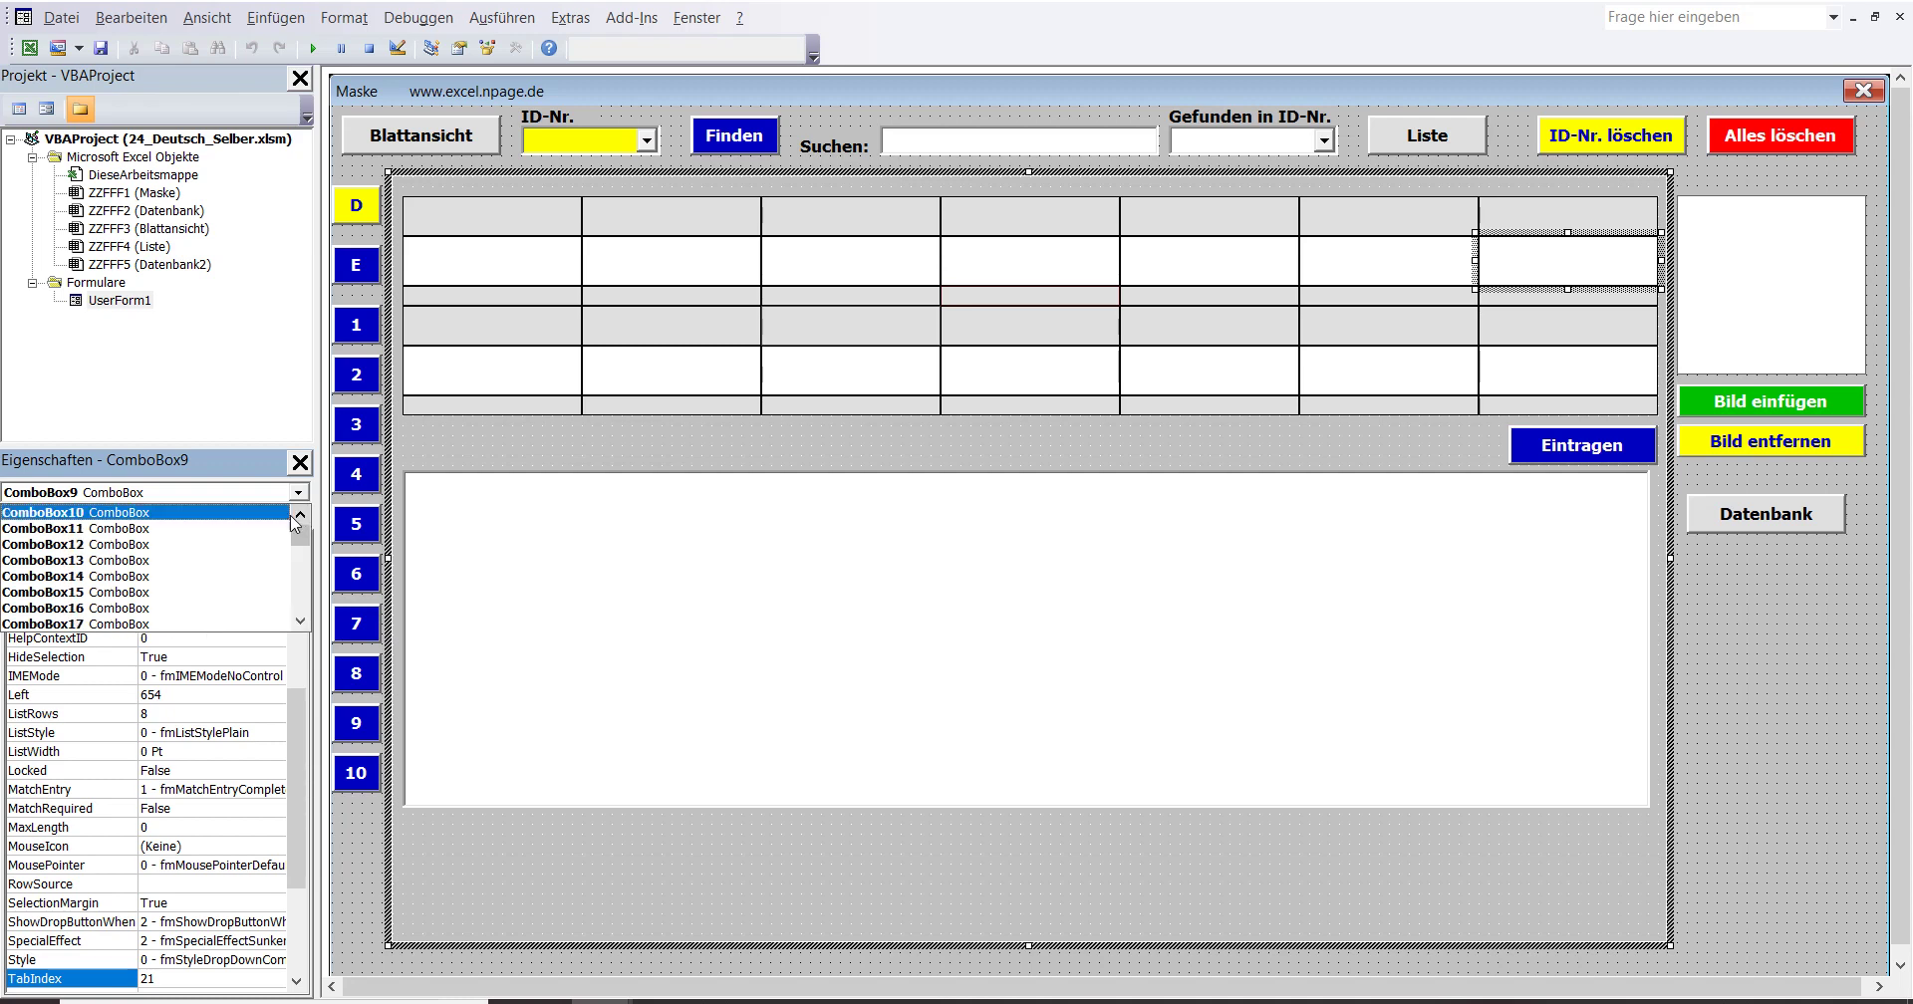
click(205, 512)
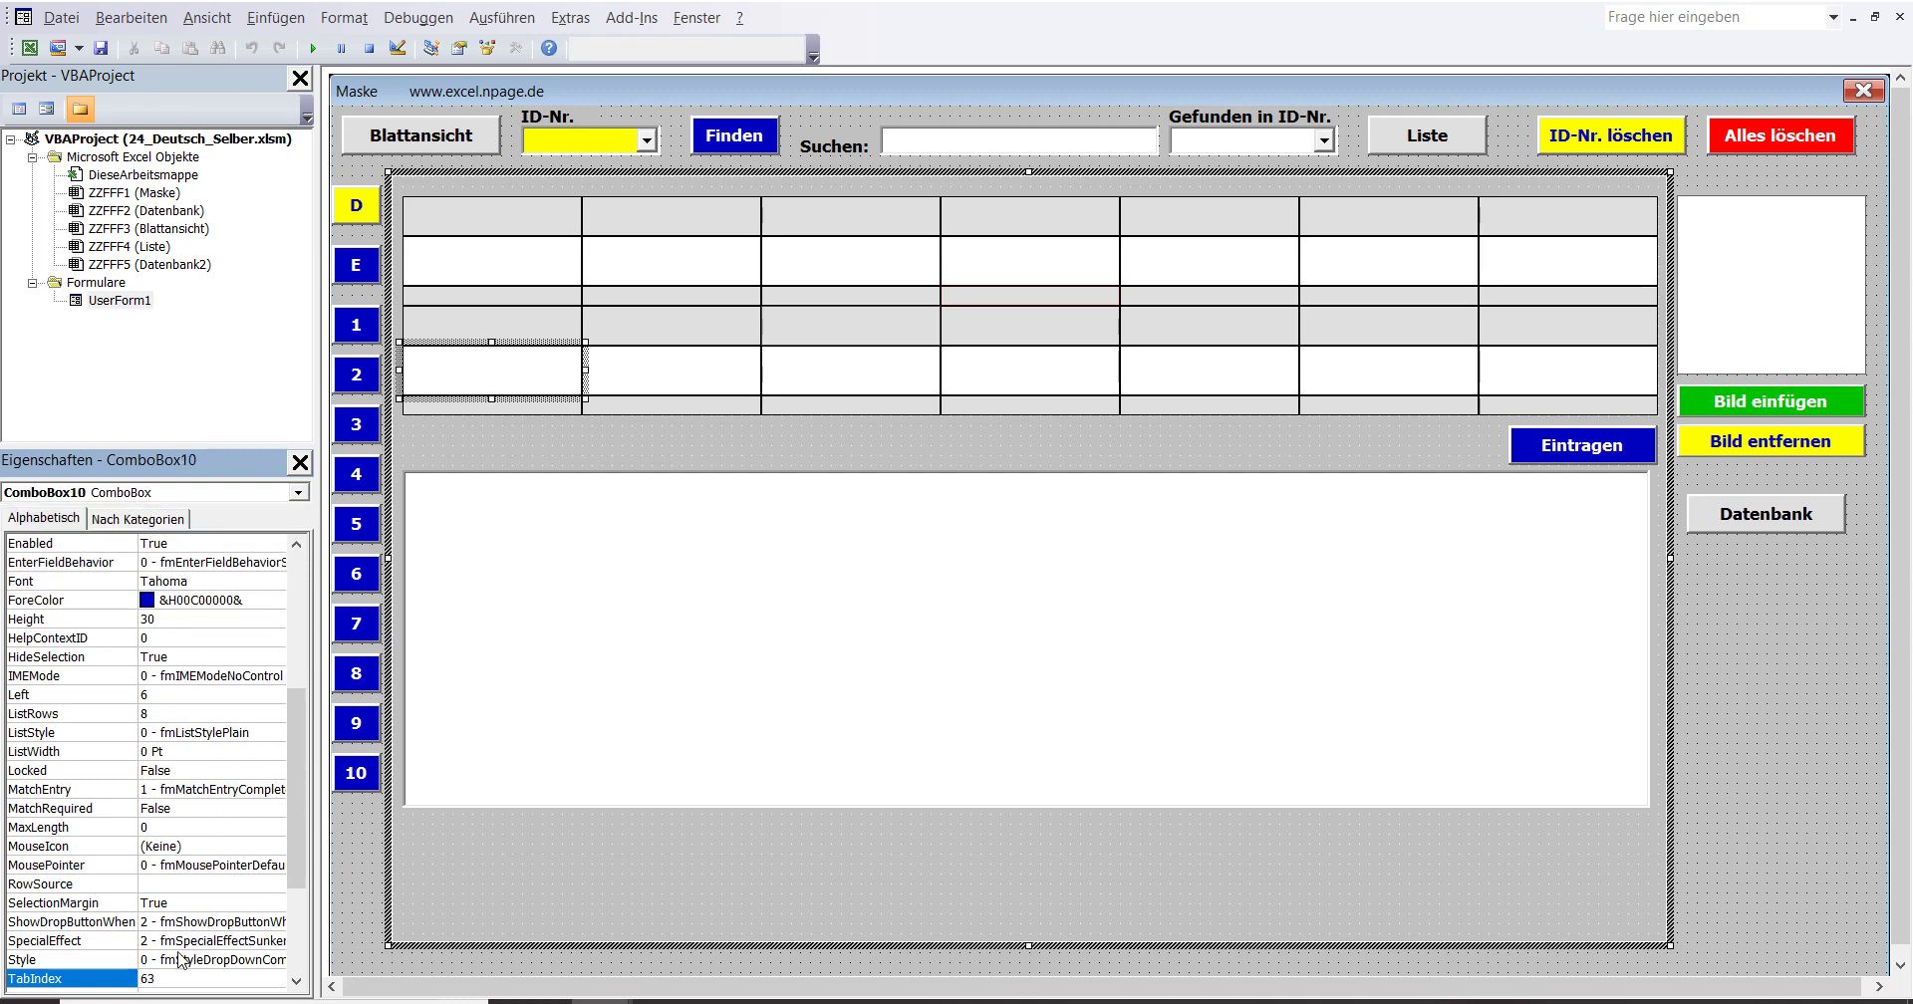
double_click(160, 978)
click(491, 916)
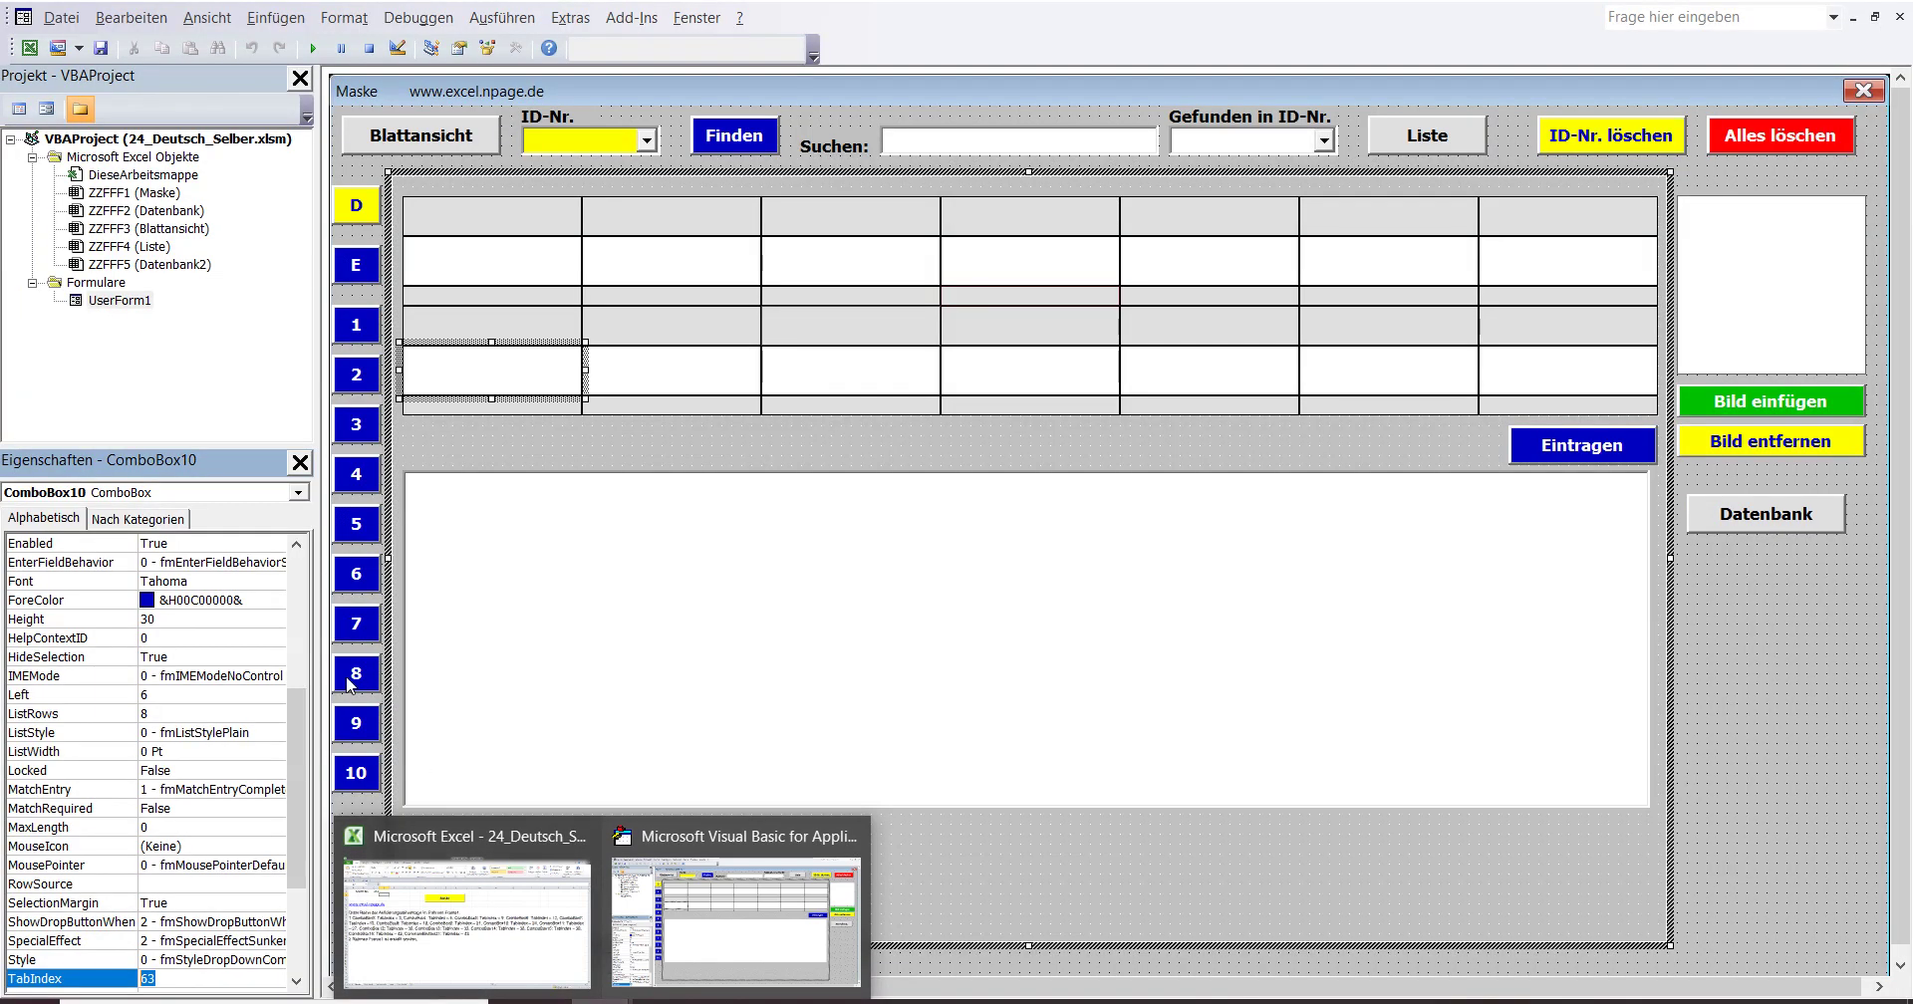
click(737, 911)
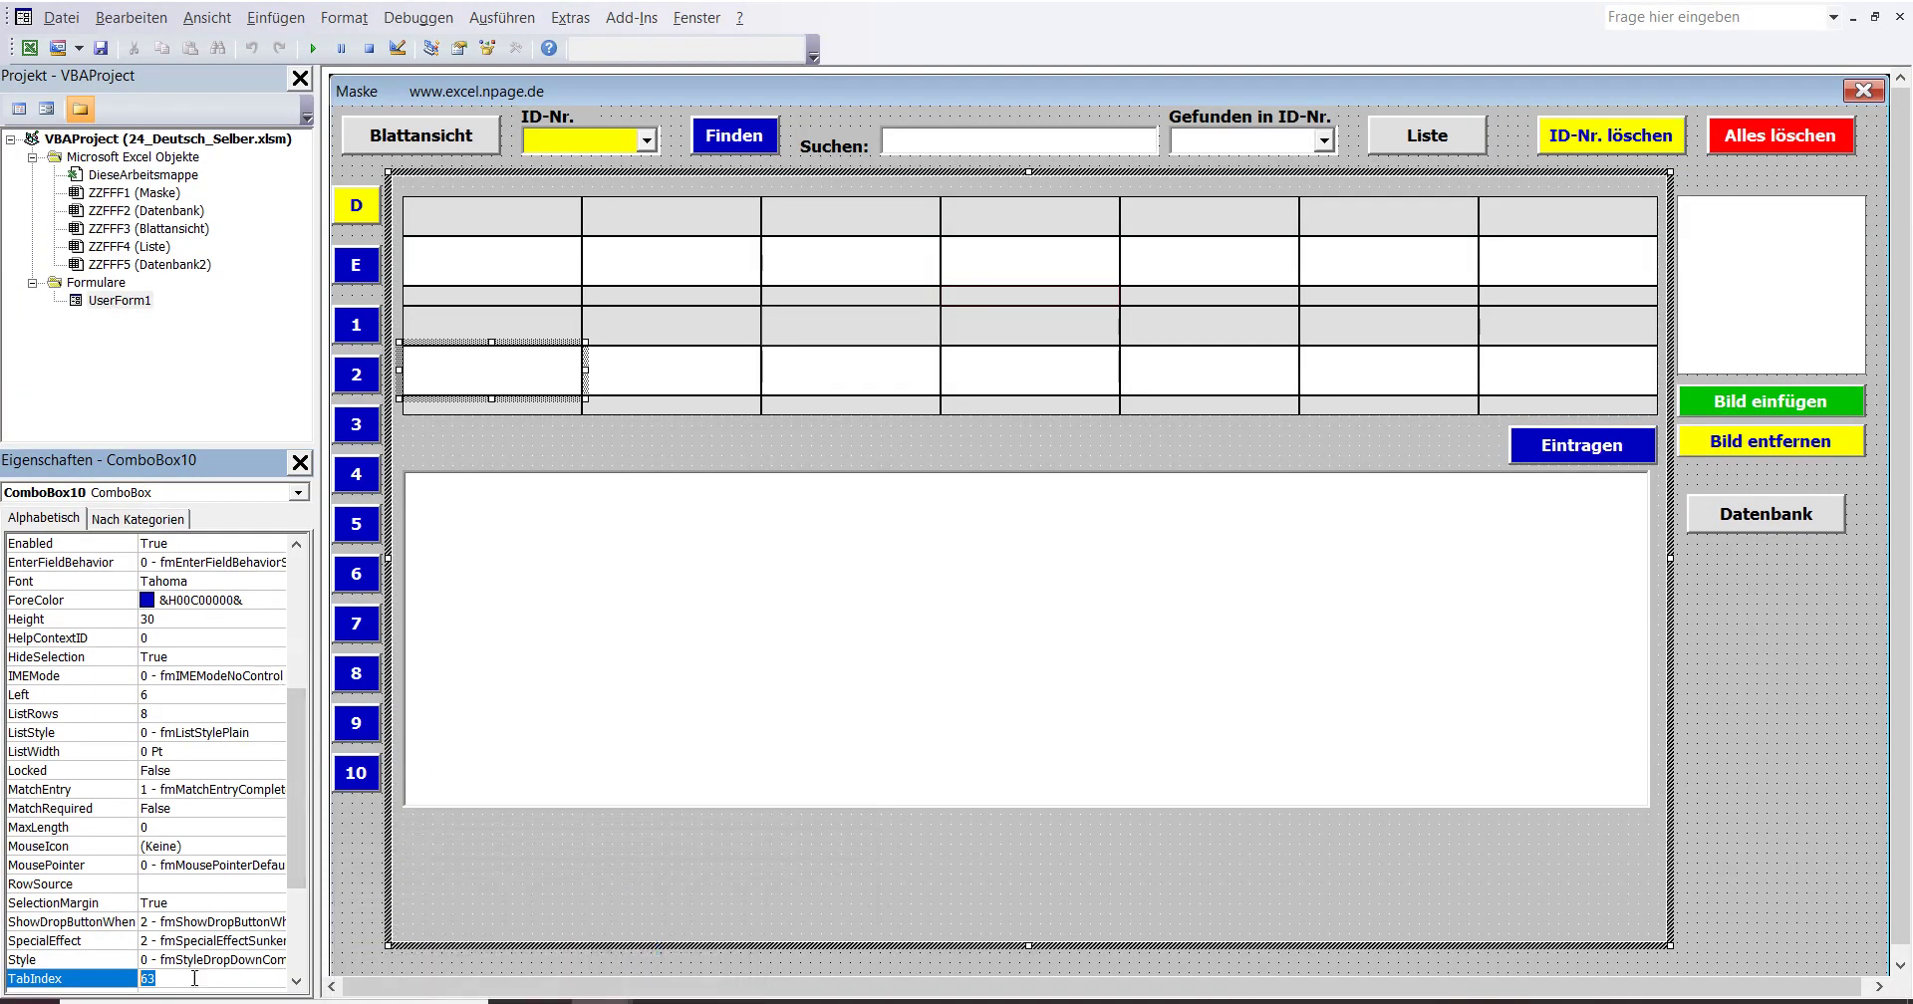
Set ComboBox10's TabIndex to 24 and ComboBox11's to 27.
text(24)
click(298, 492)
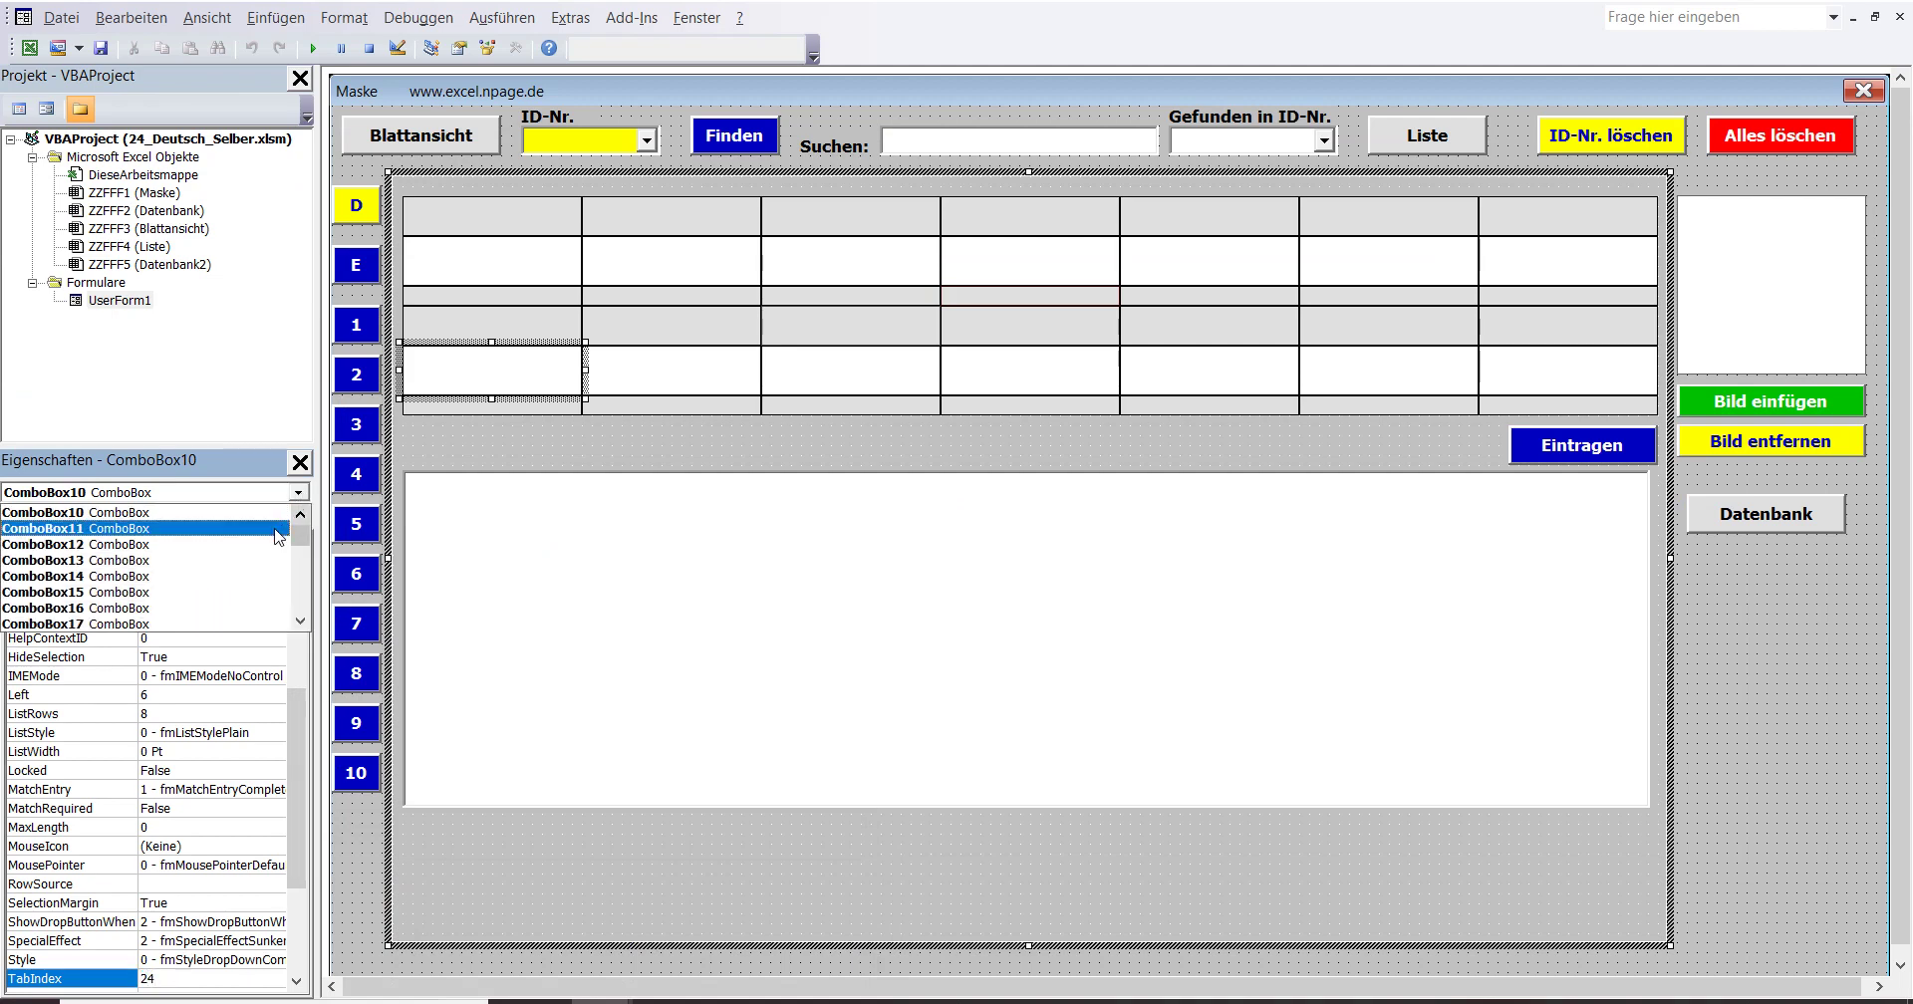
click(264, 598)
double_click(172, 979)
text(2)
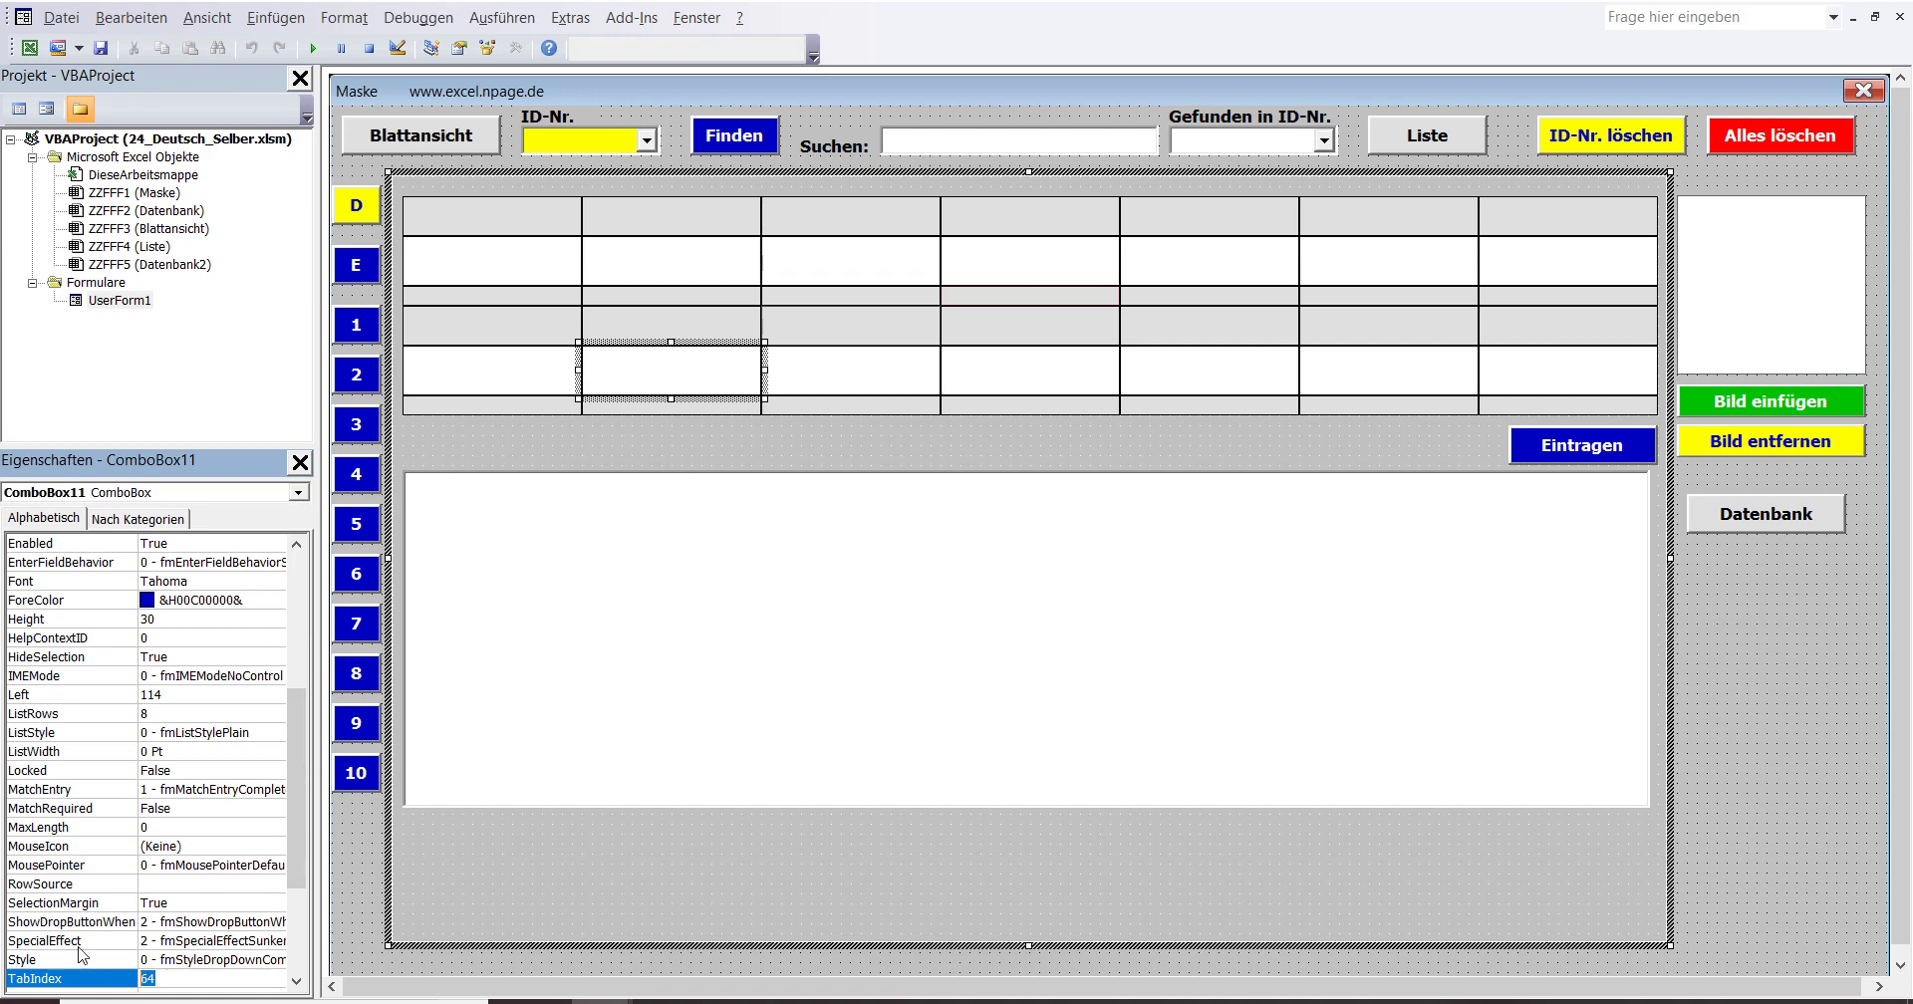
text(7)
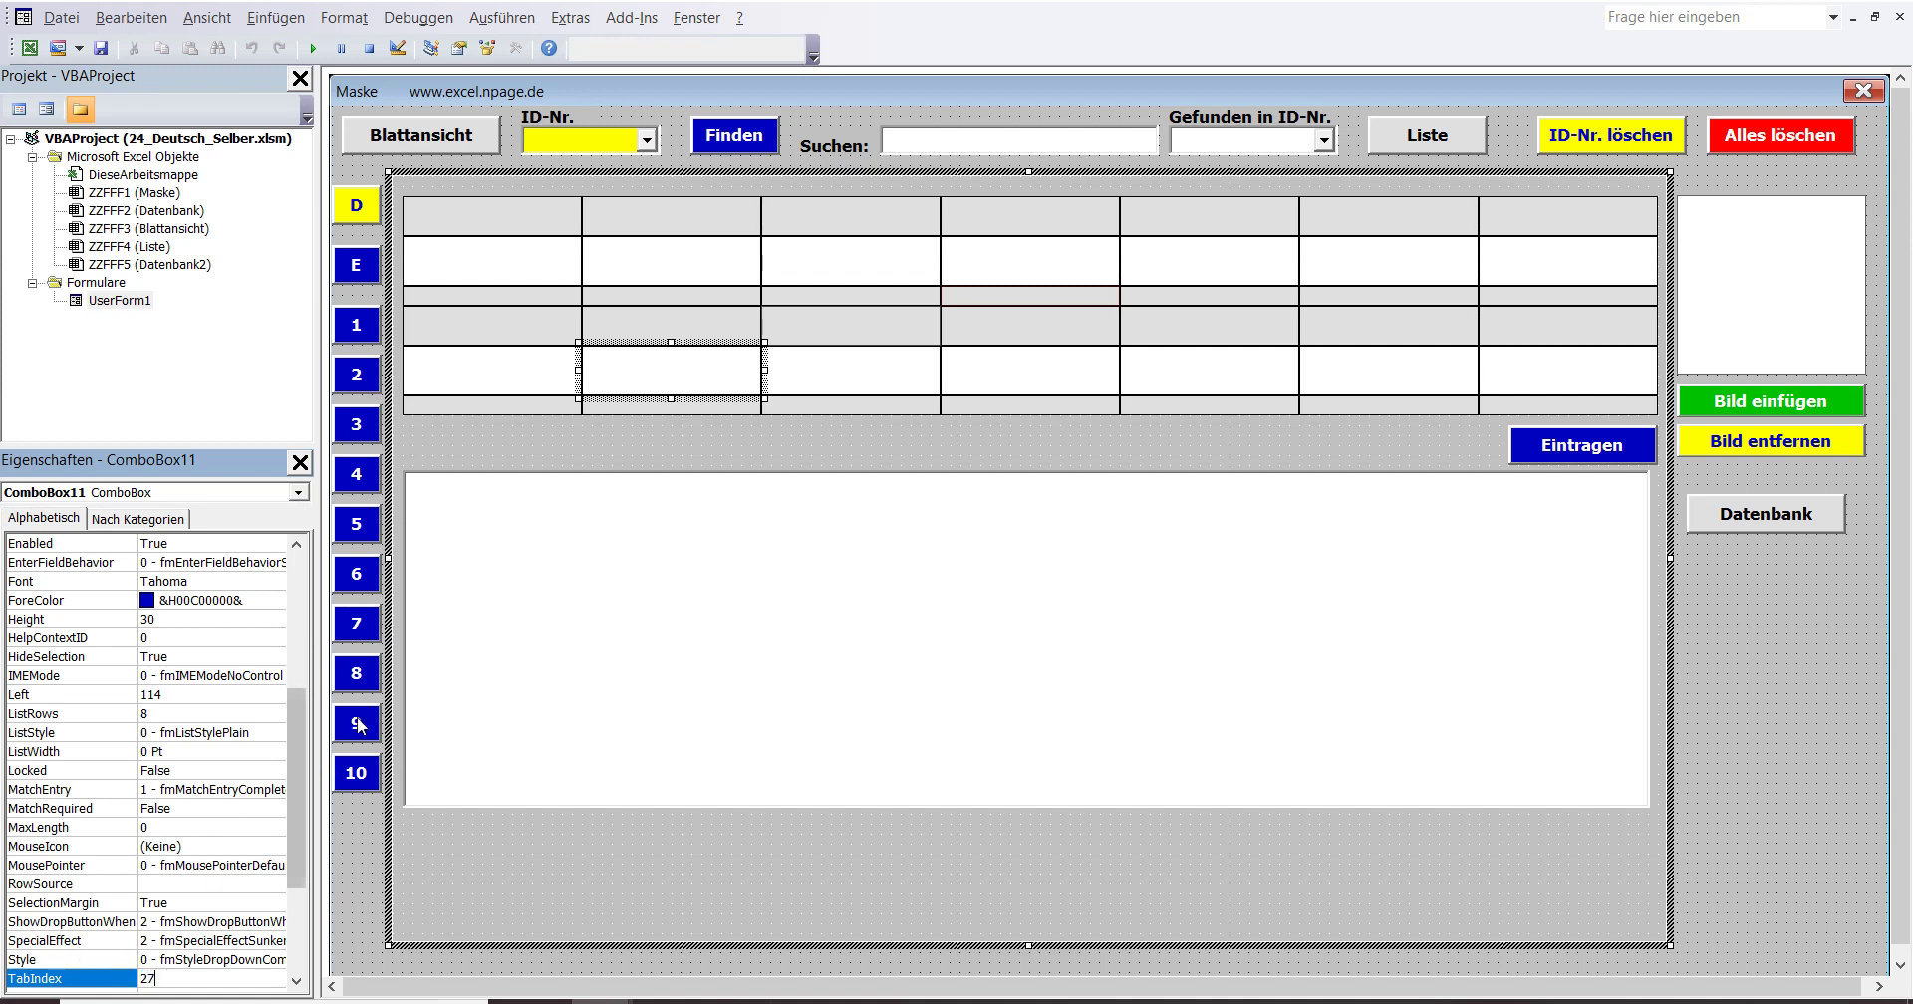
click(298, 492)
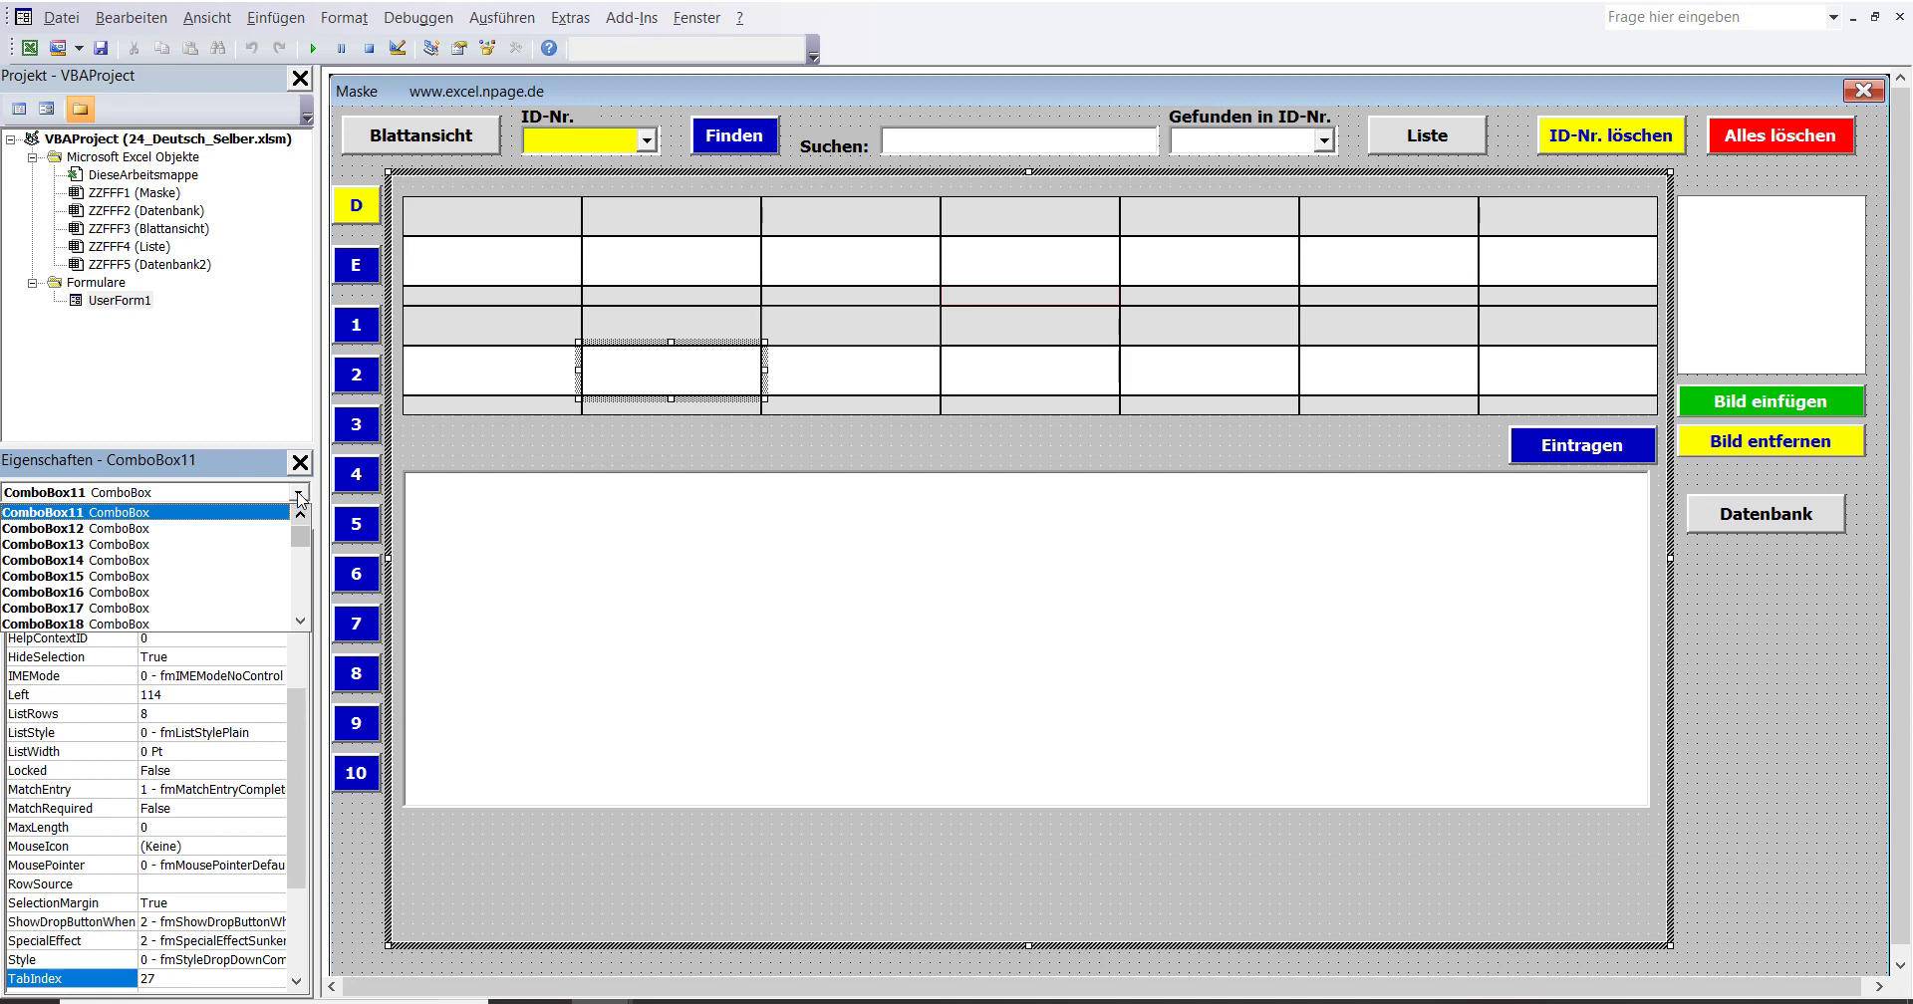
Enter new TabIndex values for ComboBox12 and ComboBox13, giving ComboBox13 33.
click(266, 528)
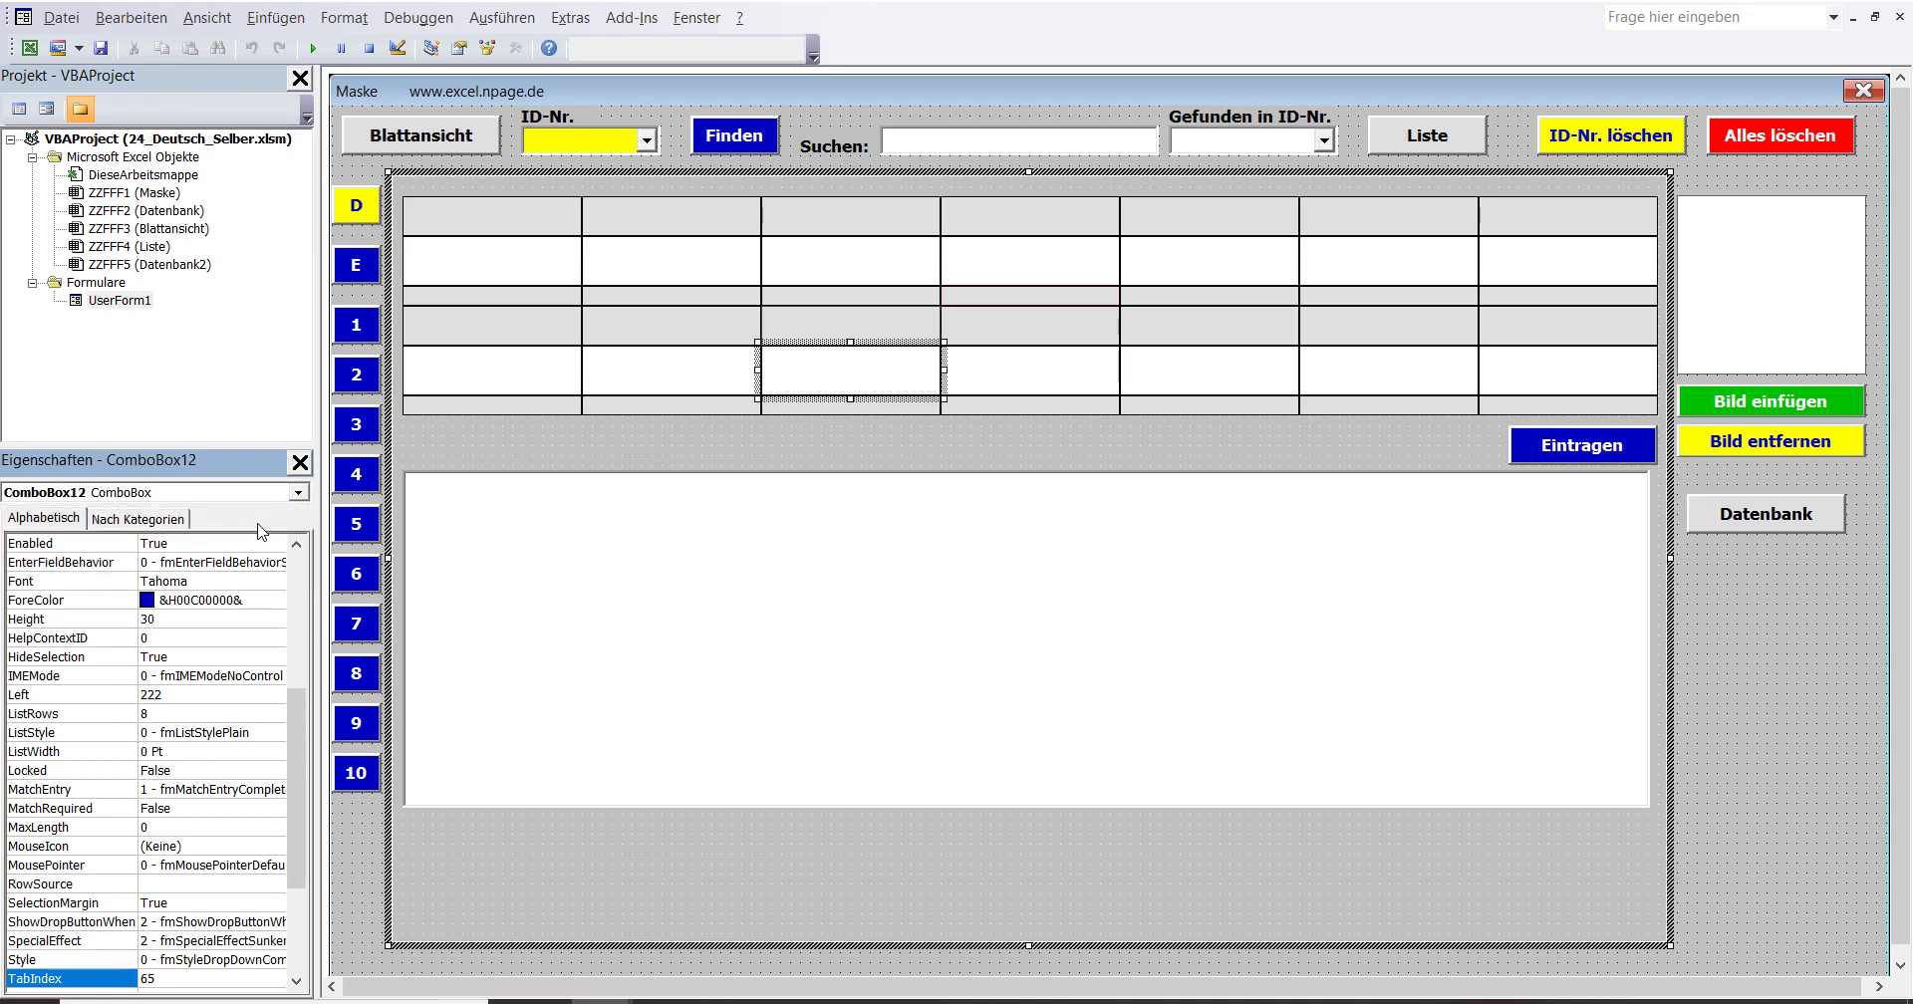
double_click(169, 984)
text(30)
click(299, 493)
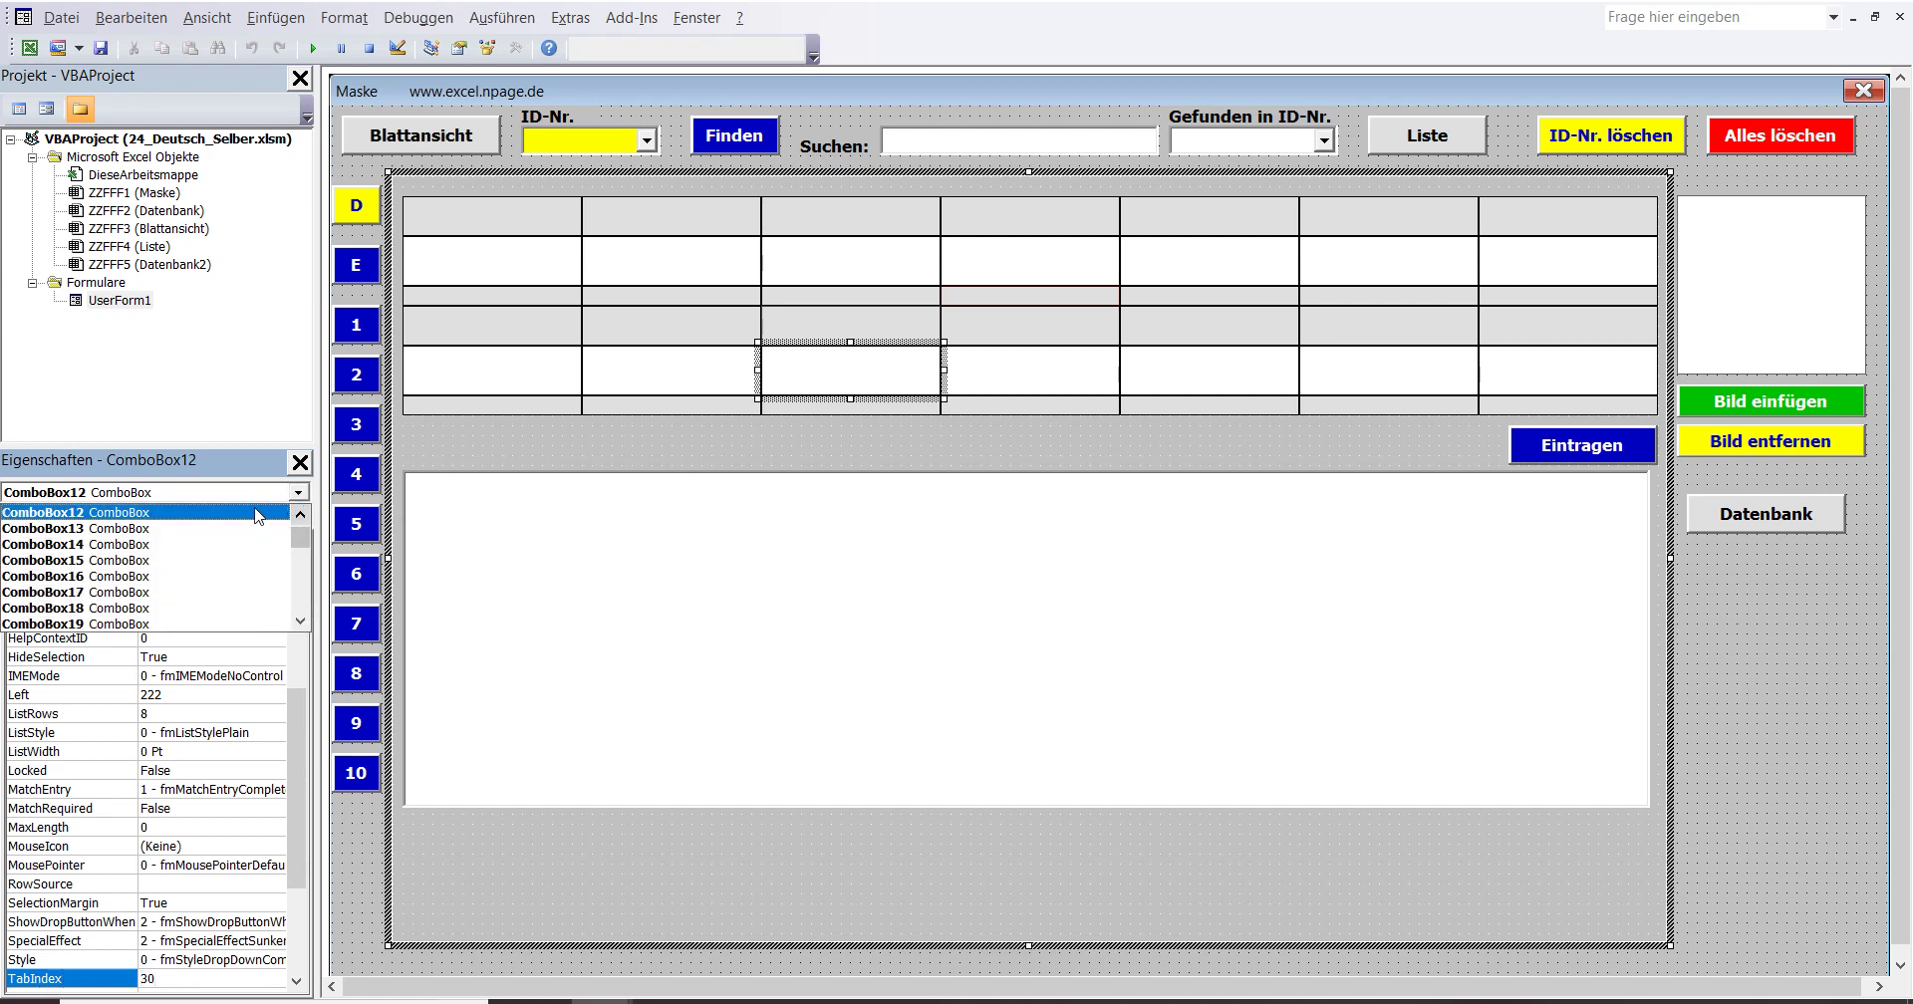
click(231, 529)
drag(167, 978, 2, 959)
text(33)
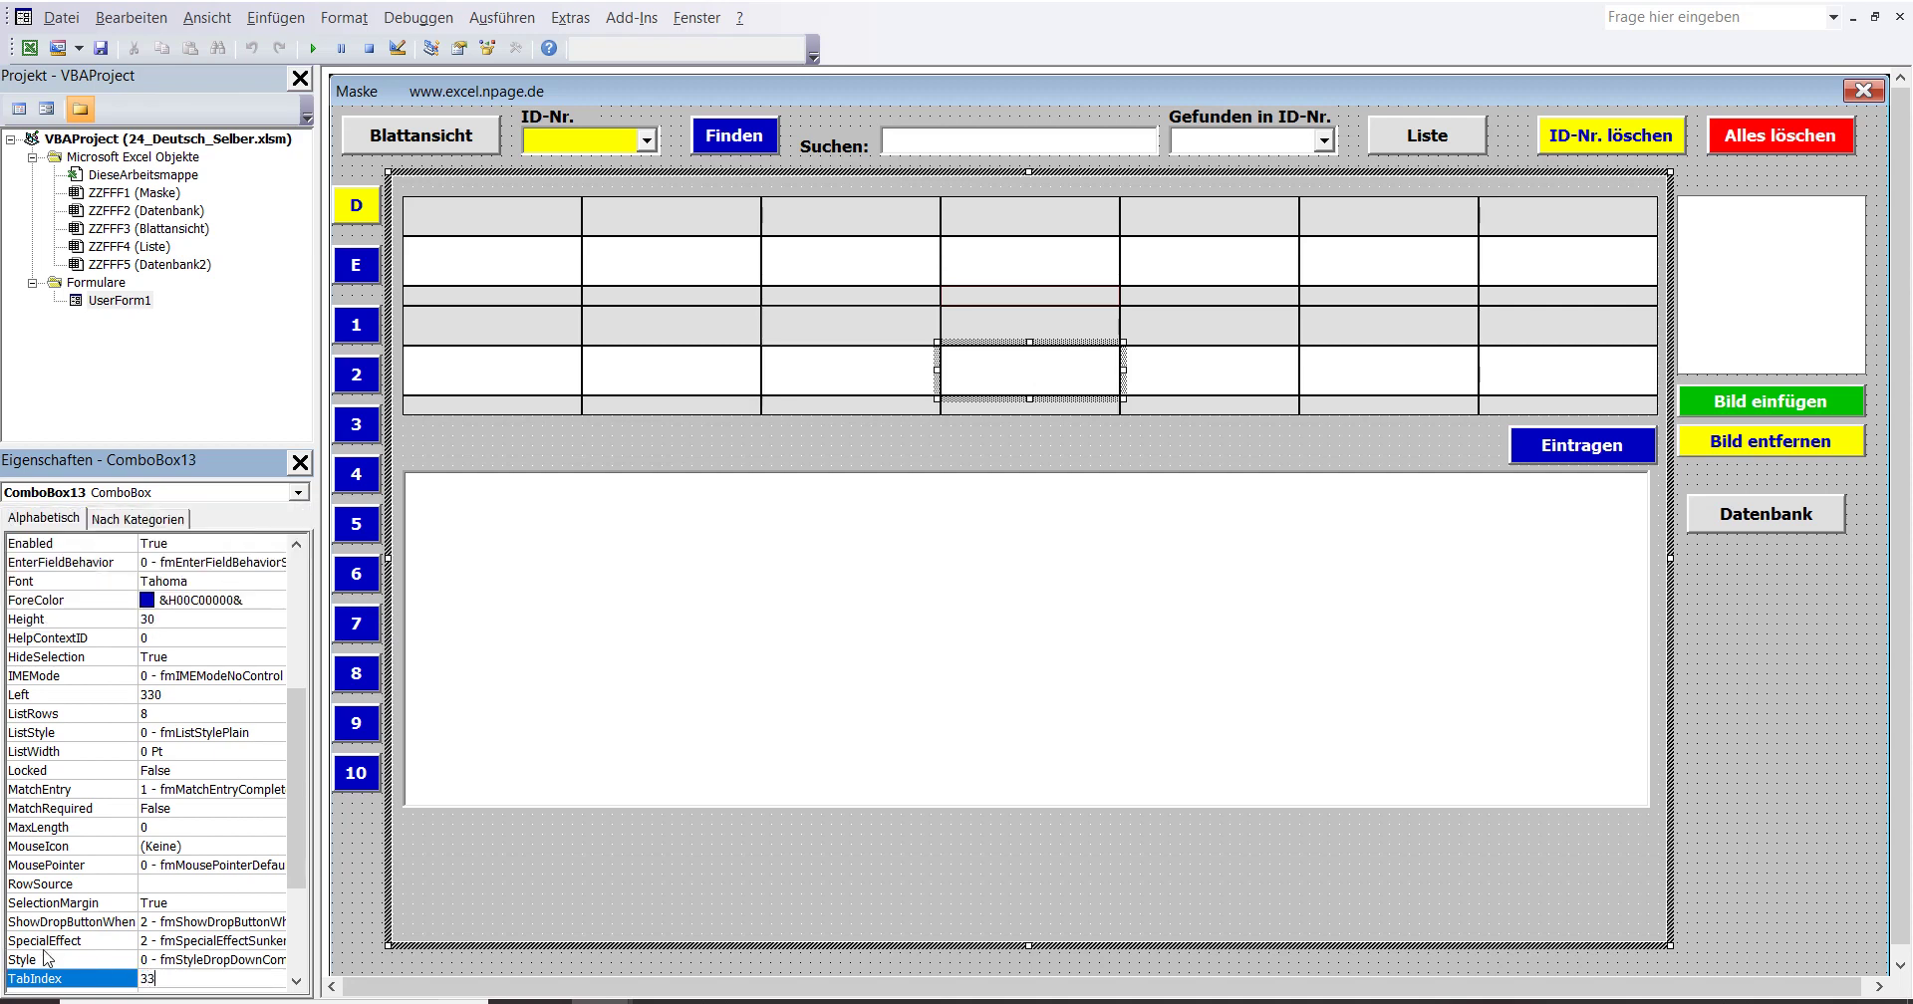
Set ComboBox14's TabIndex to 36 and ComboBox15's to 39.
click(299, 493)
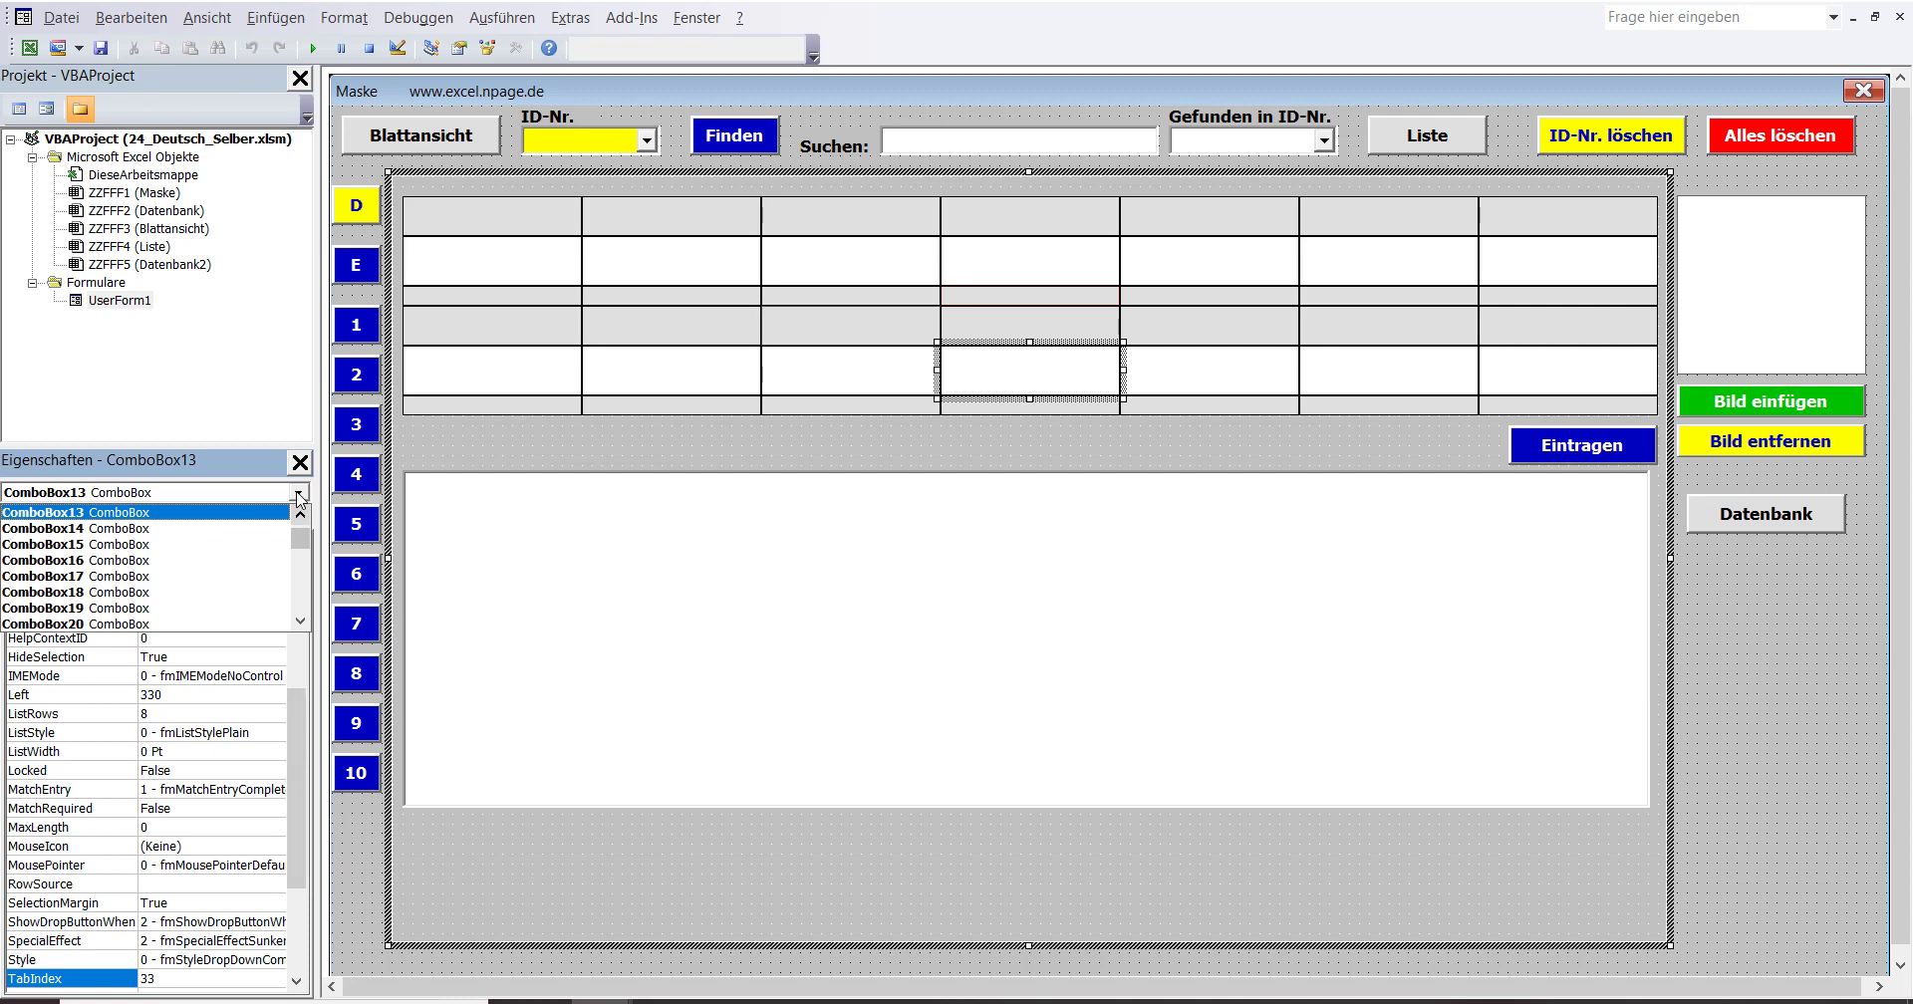
click(264, 528)
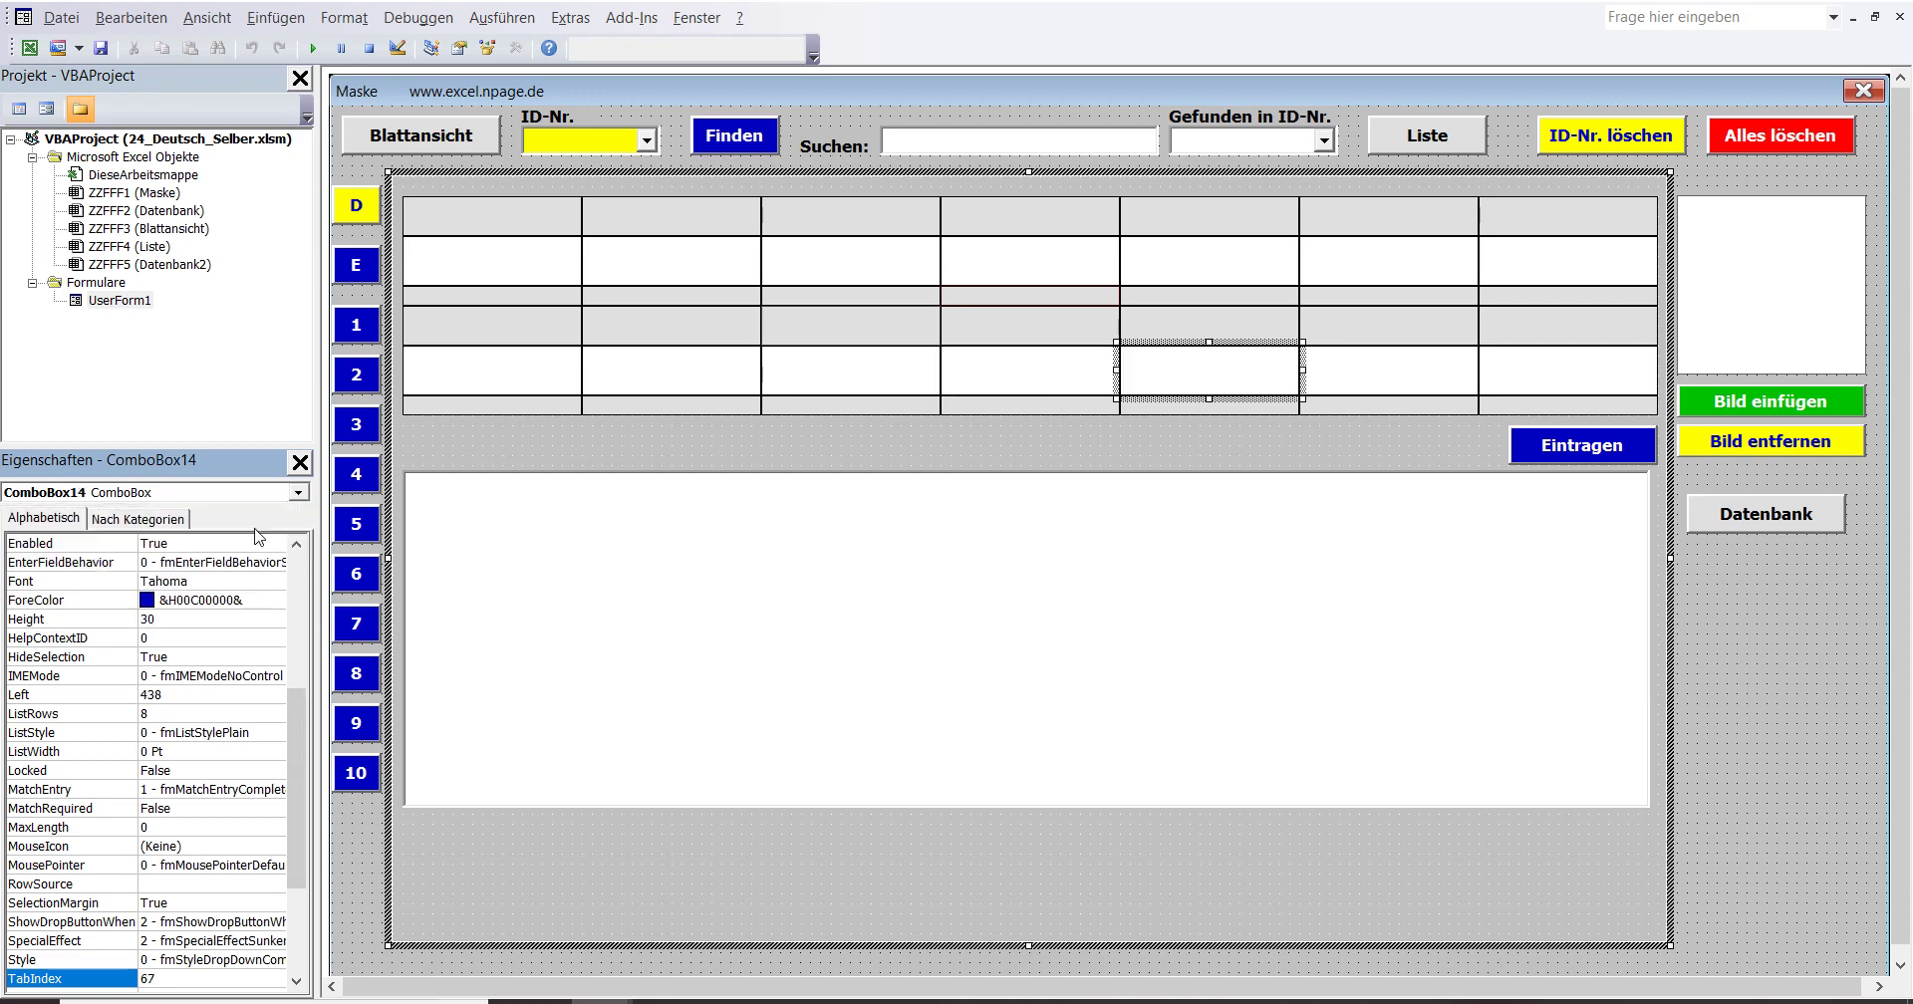
double_click(160, 978)
text(36)
click(298, 493)
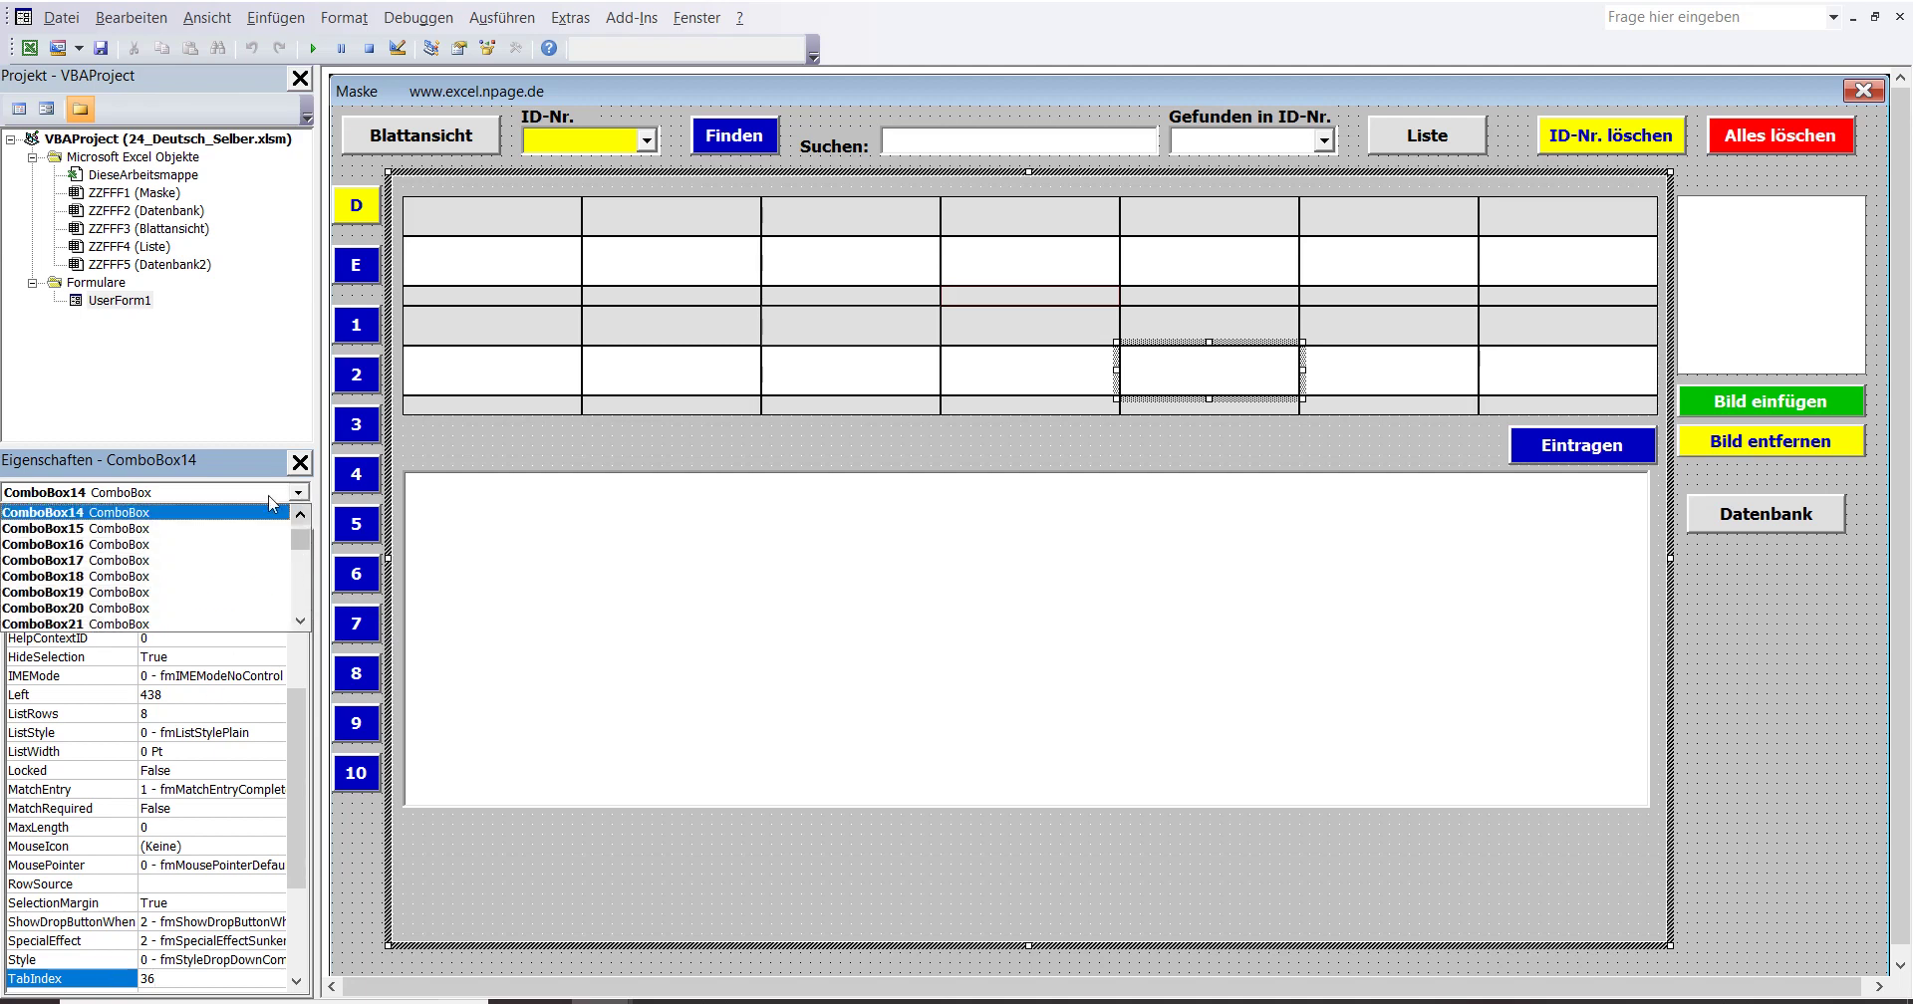
click(204, 528)
click(150, 978)
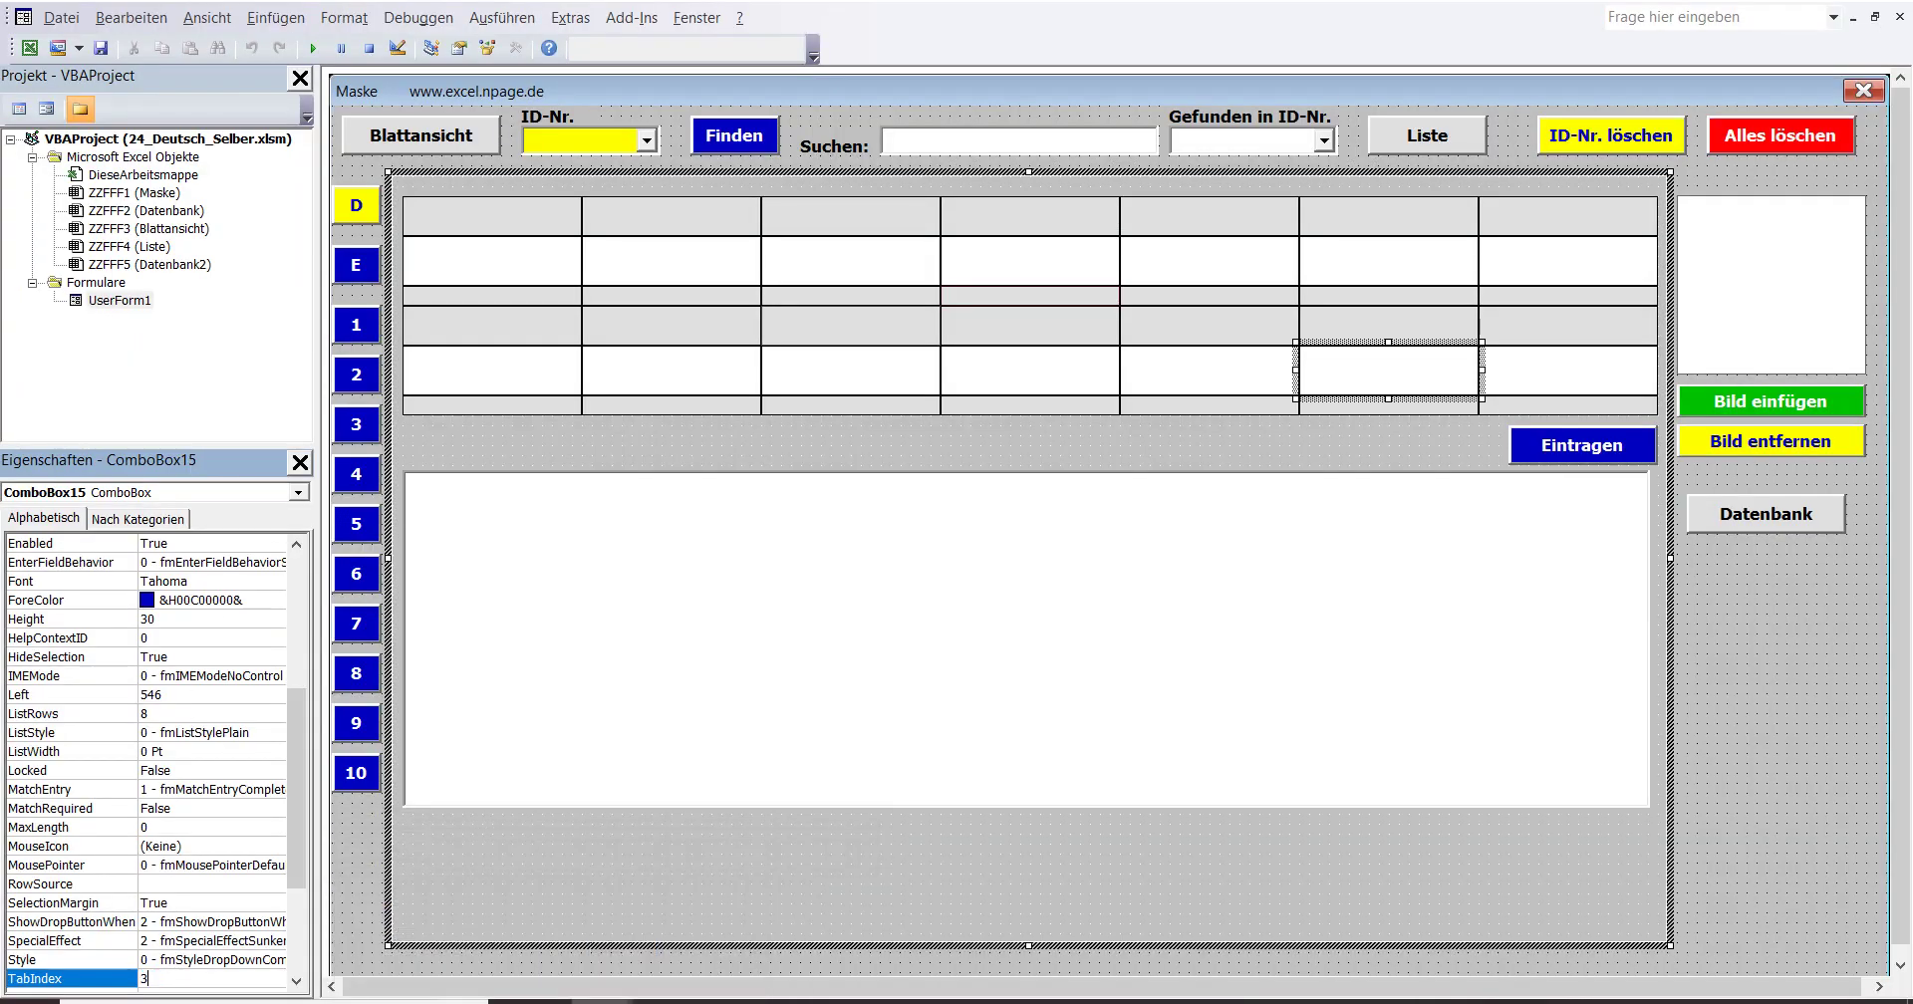
Set ComboBox16's TabIndex to 42 and bring up the Excel instruction sheet.
click(304, 495)
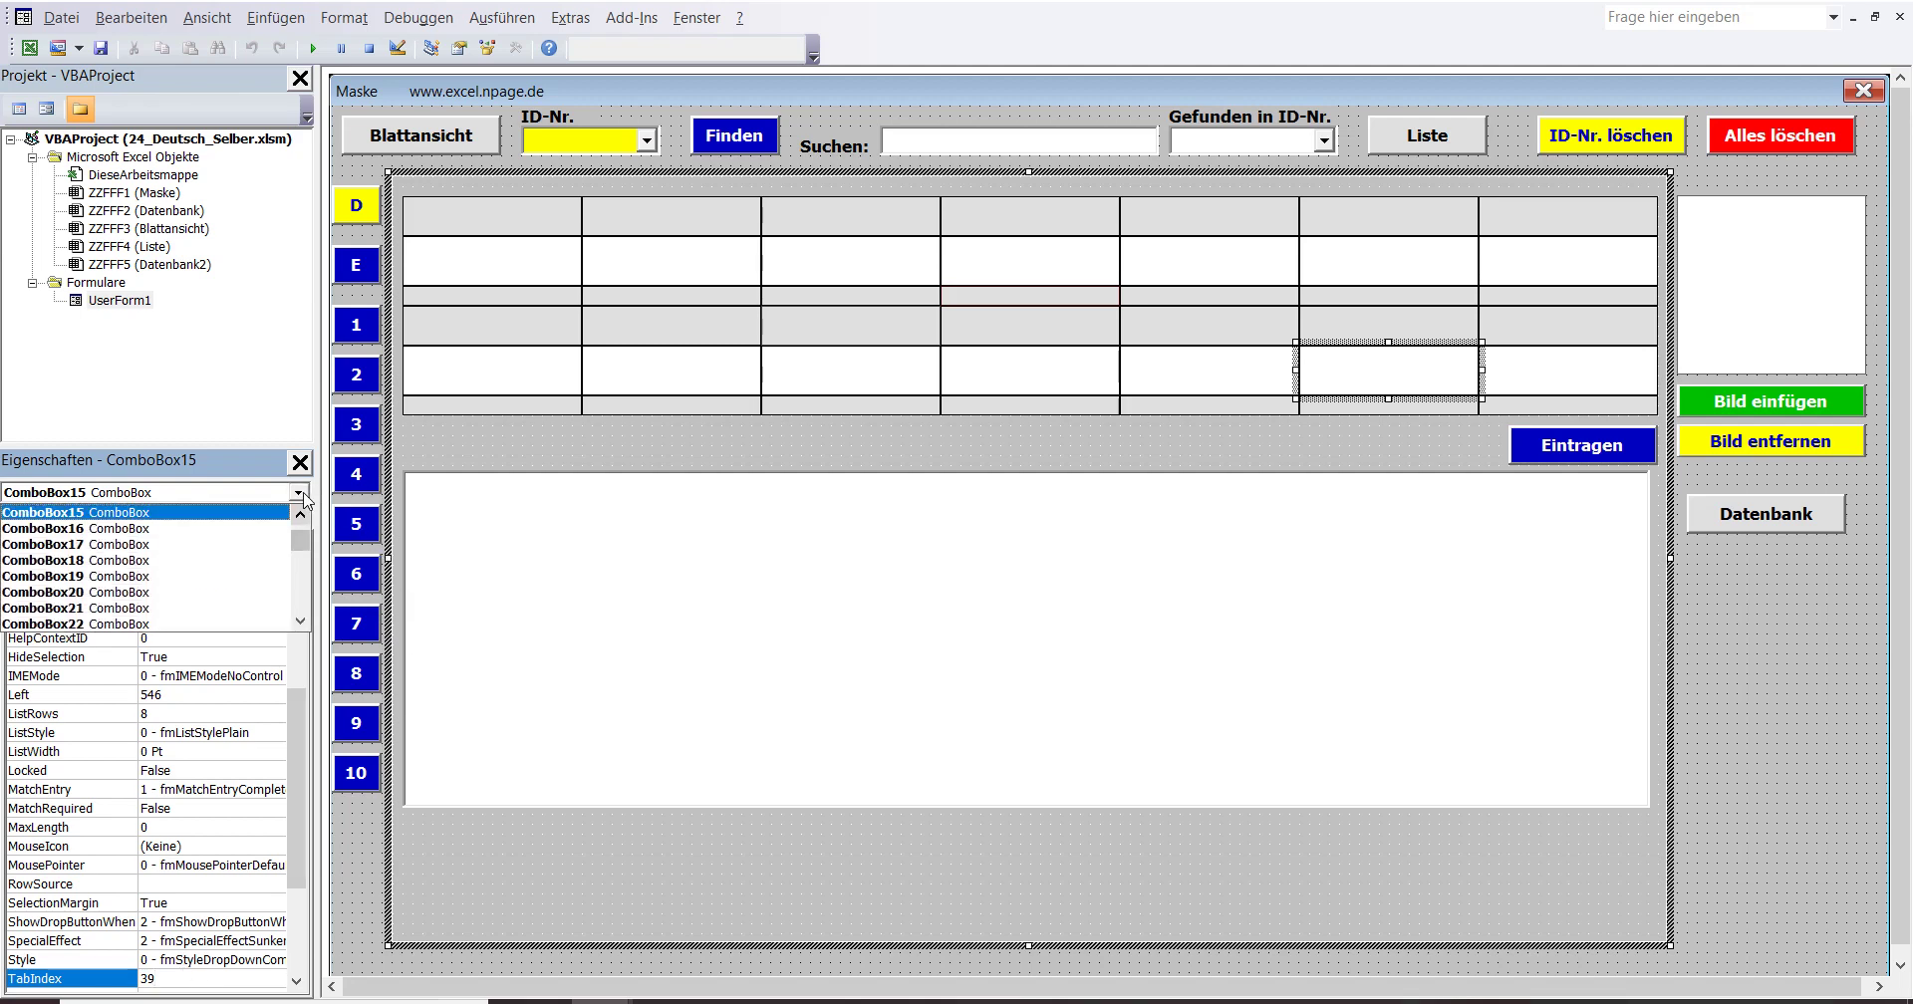
click(246, 538)
click(150, 979)
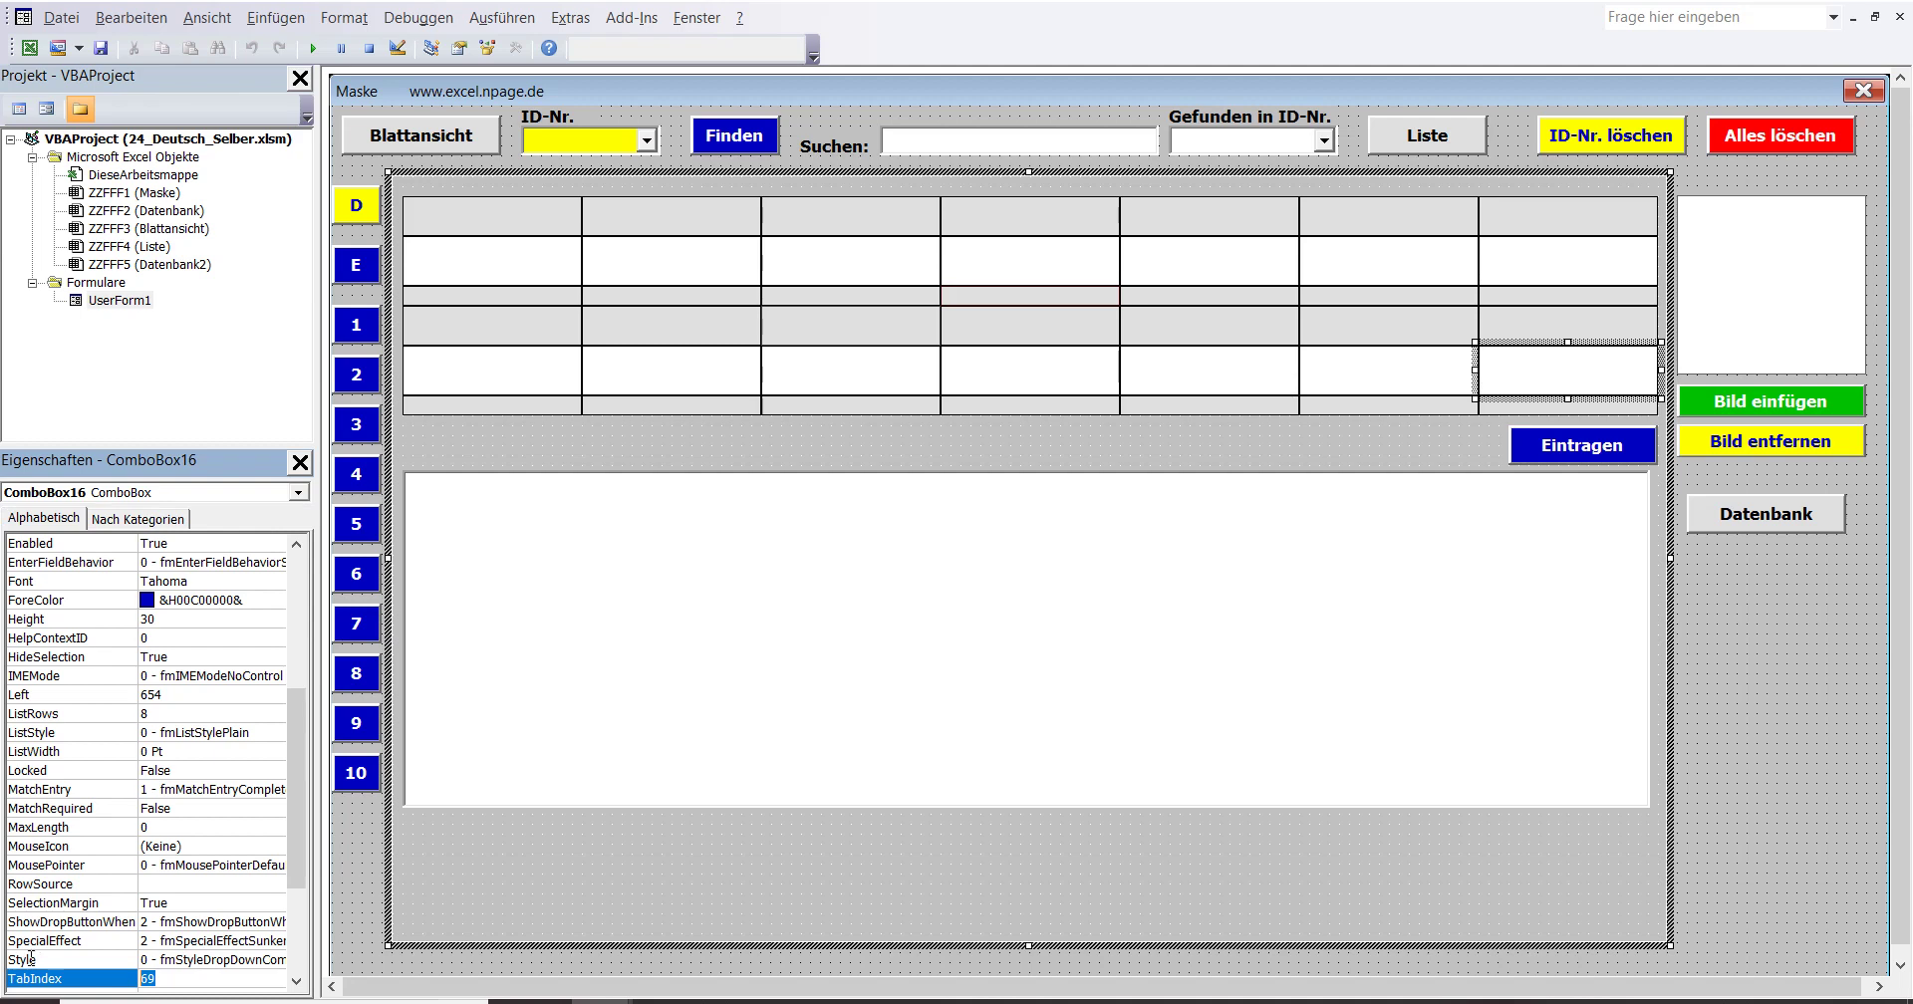
text(42)
click(480, 903)
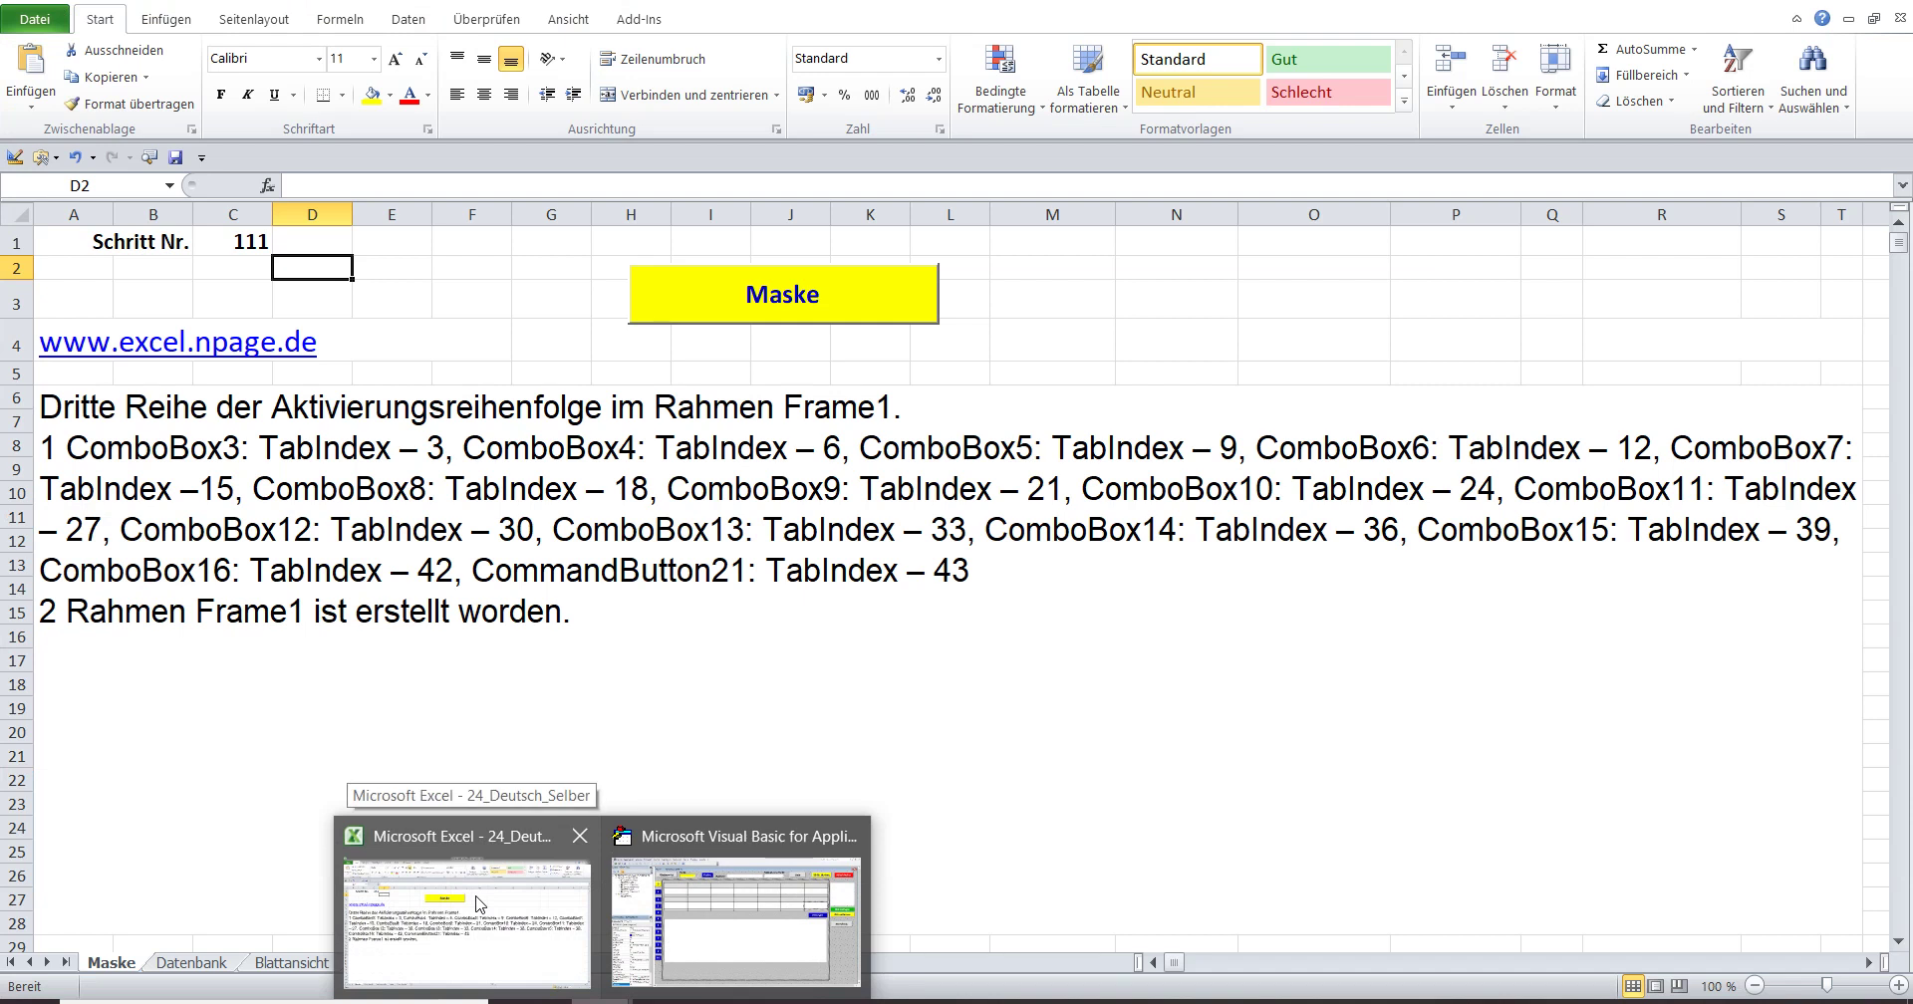
click(735, 902)
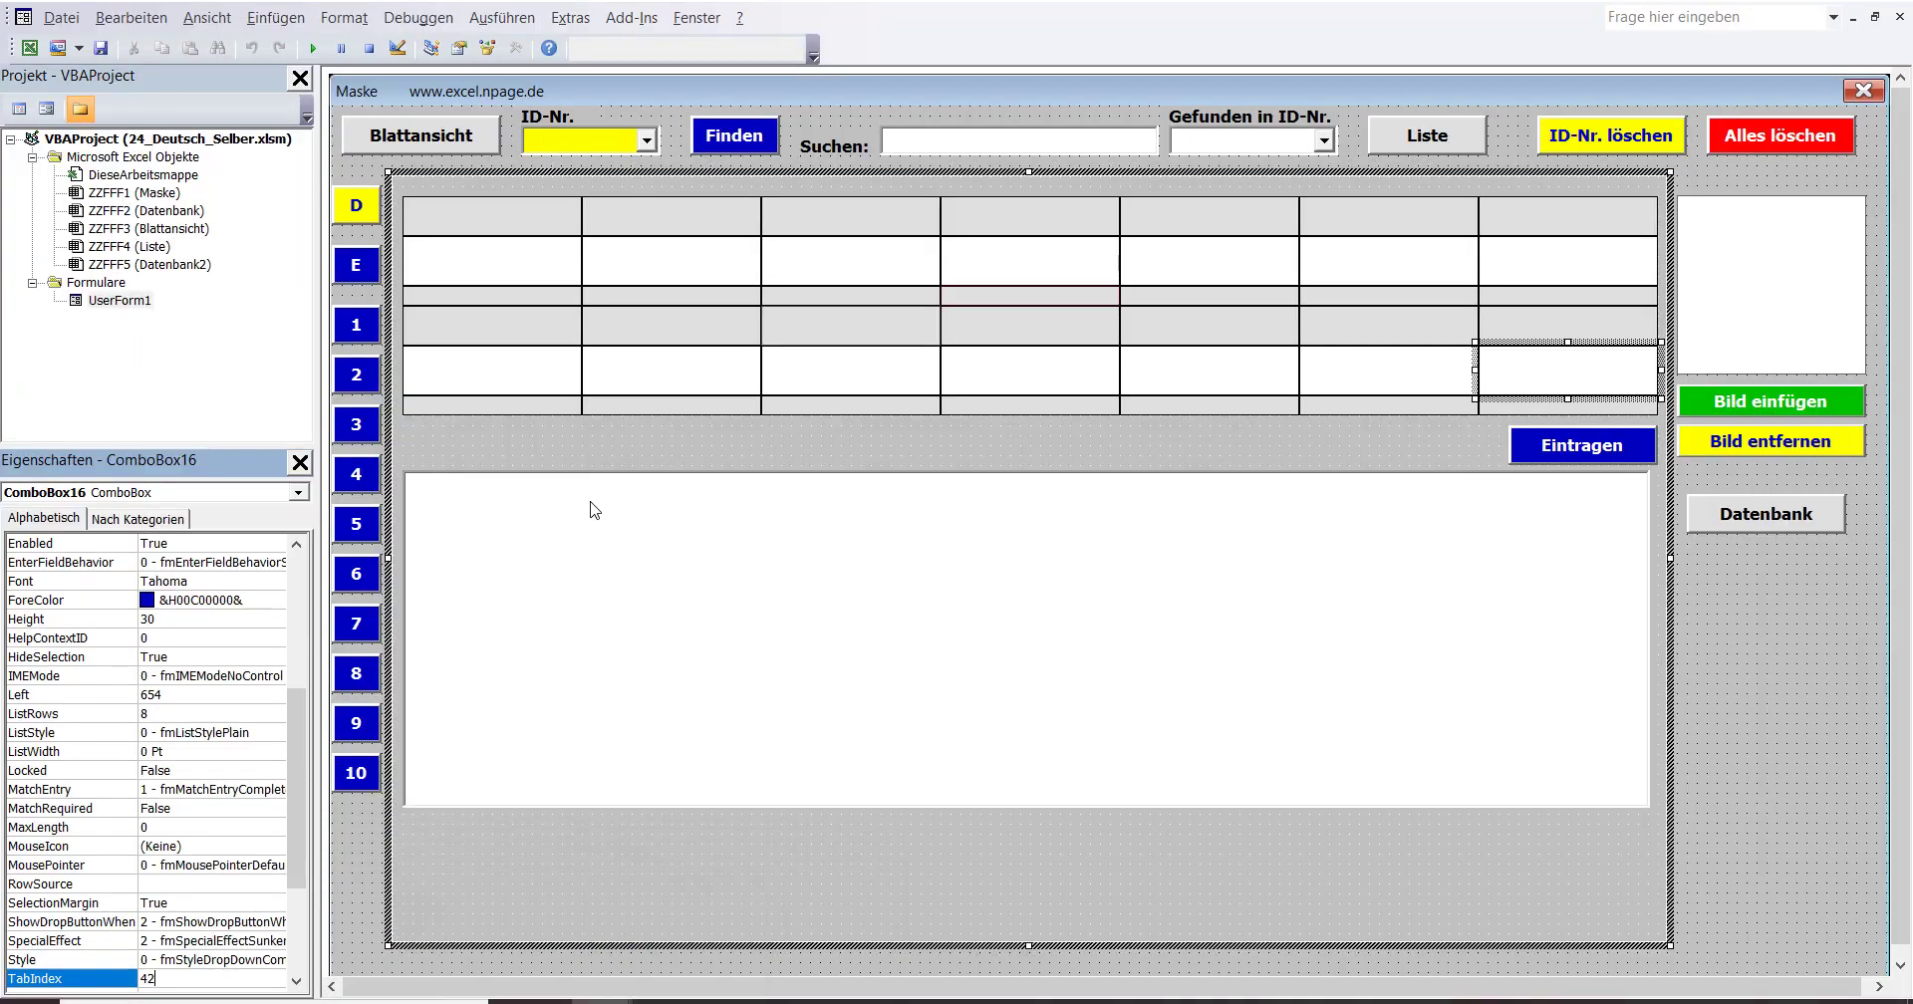
Select CommandButton21 (Eintragen) and set its TabIndex to 43.
click(298, 492)
mouse_move(304, 547)
mouse_down()
mouse_move(304, 528)
mouse_move(292, 568)
mouse_up()
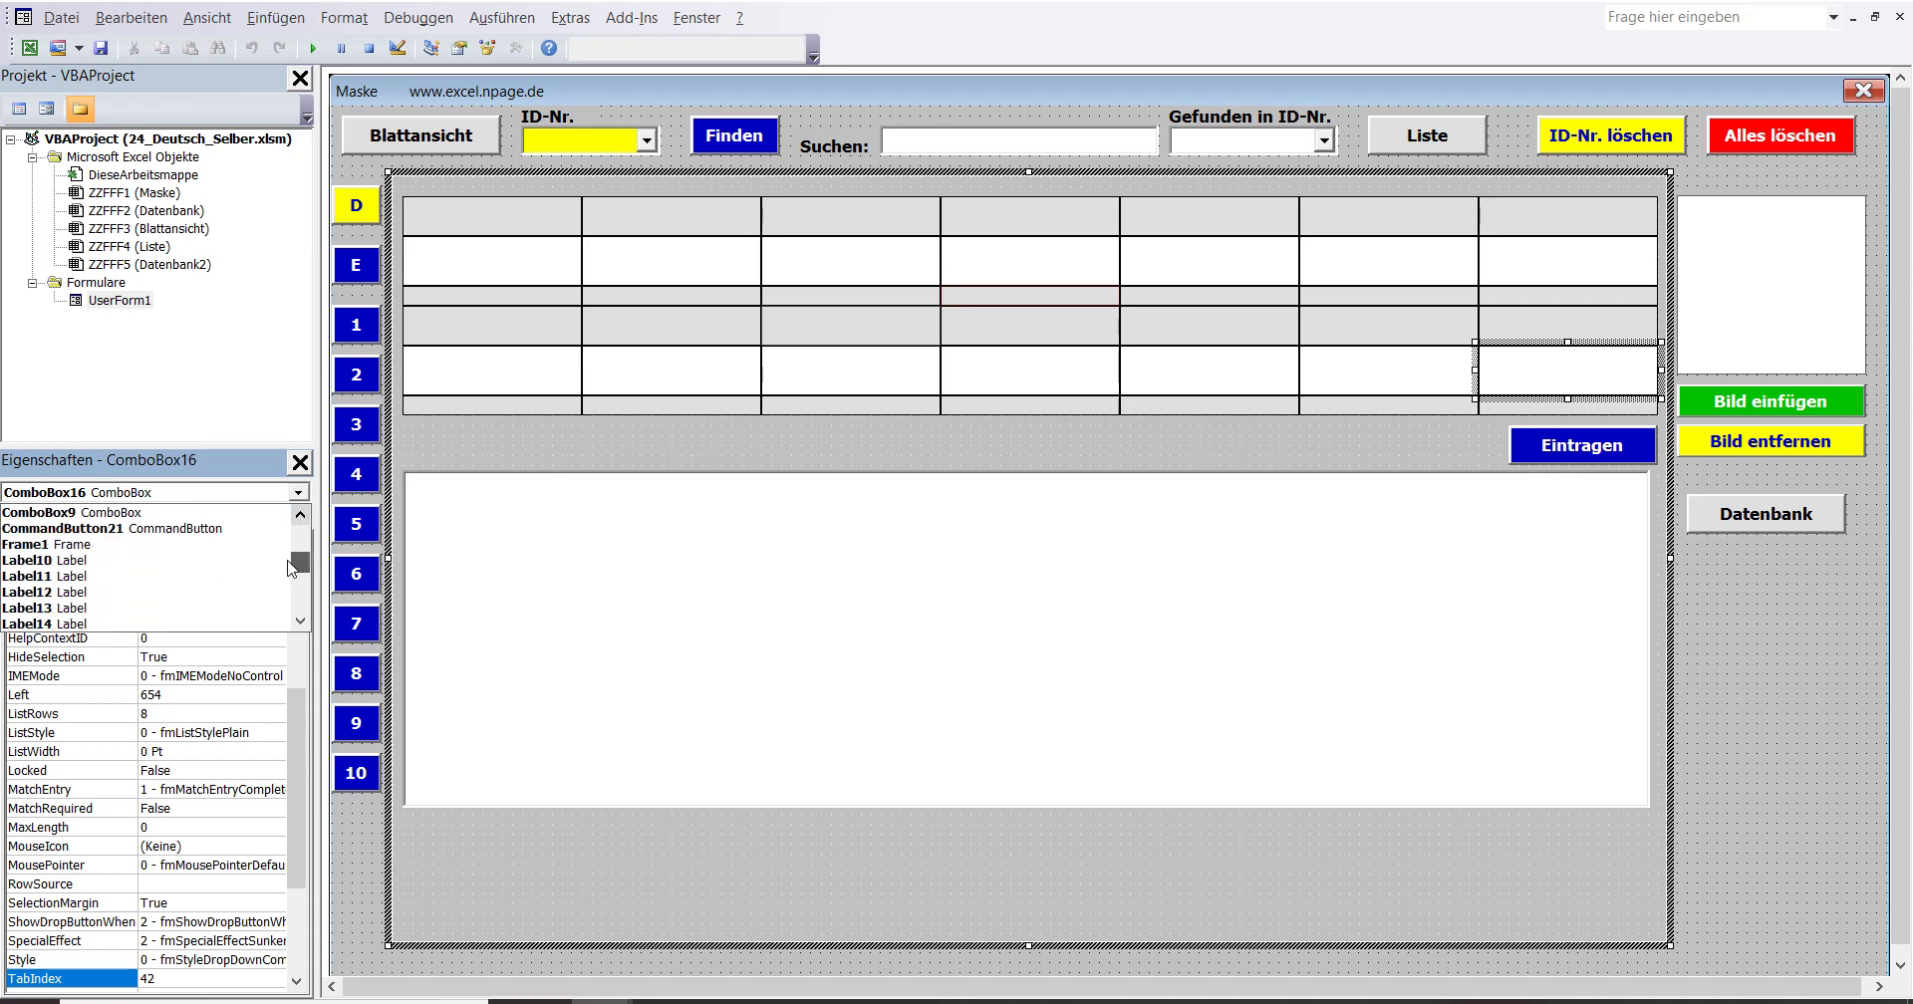
click(206, 528)
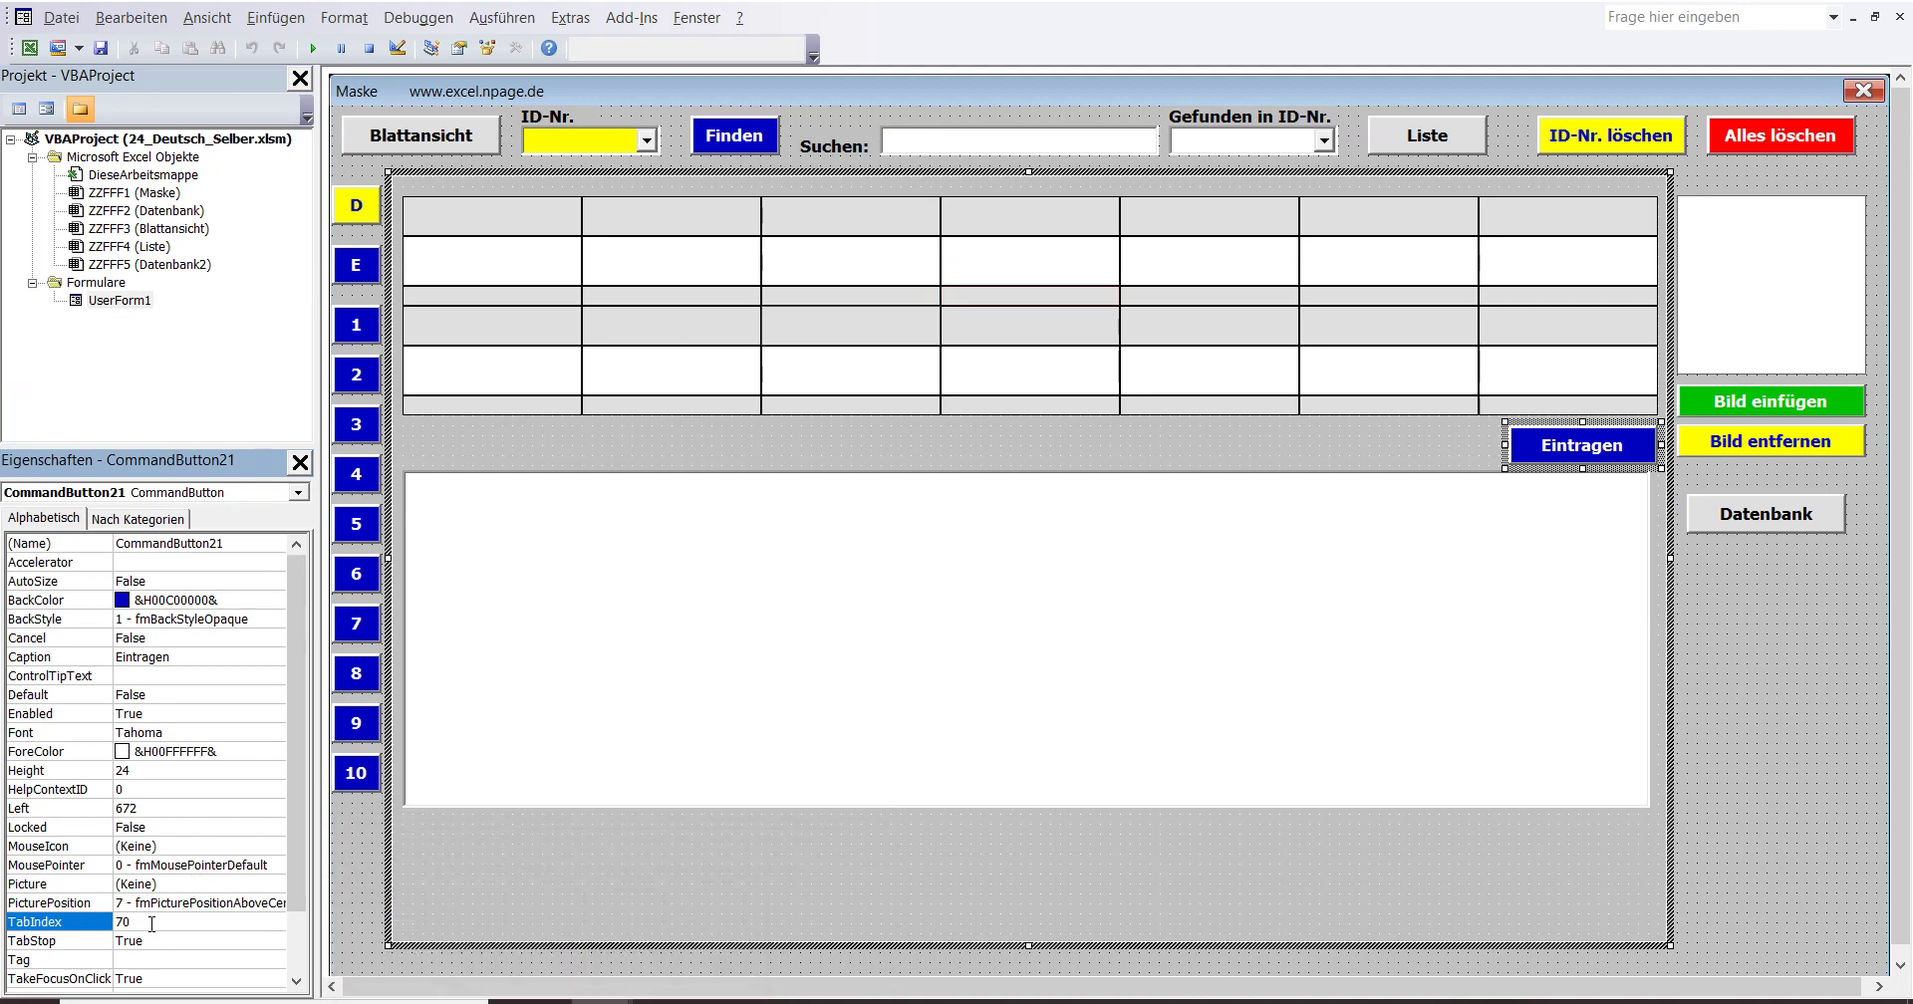
text(4)
click(165, 959)
click(152, 922)
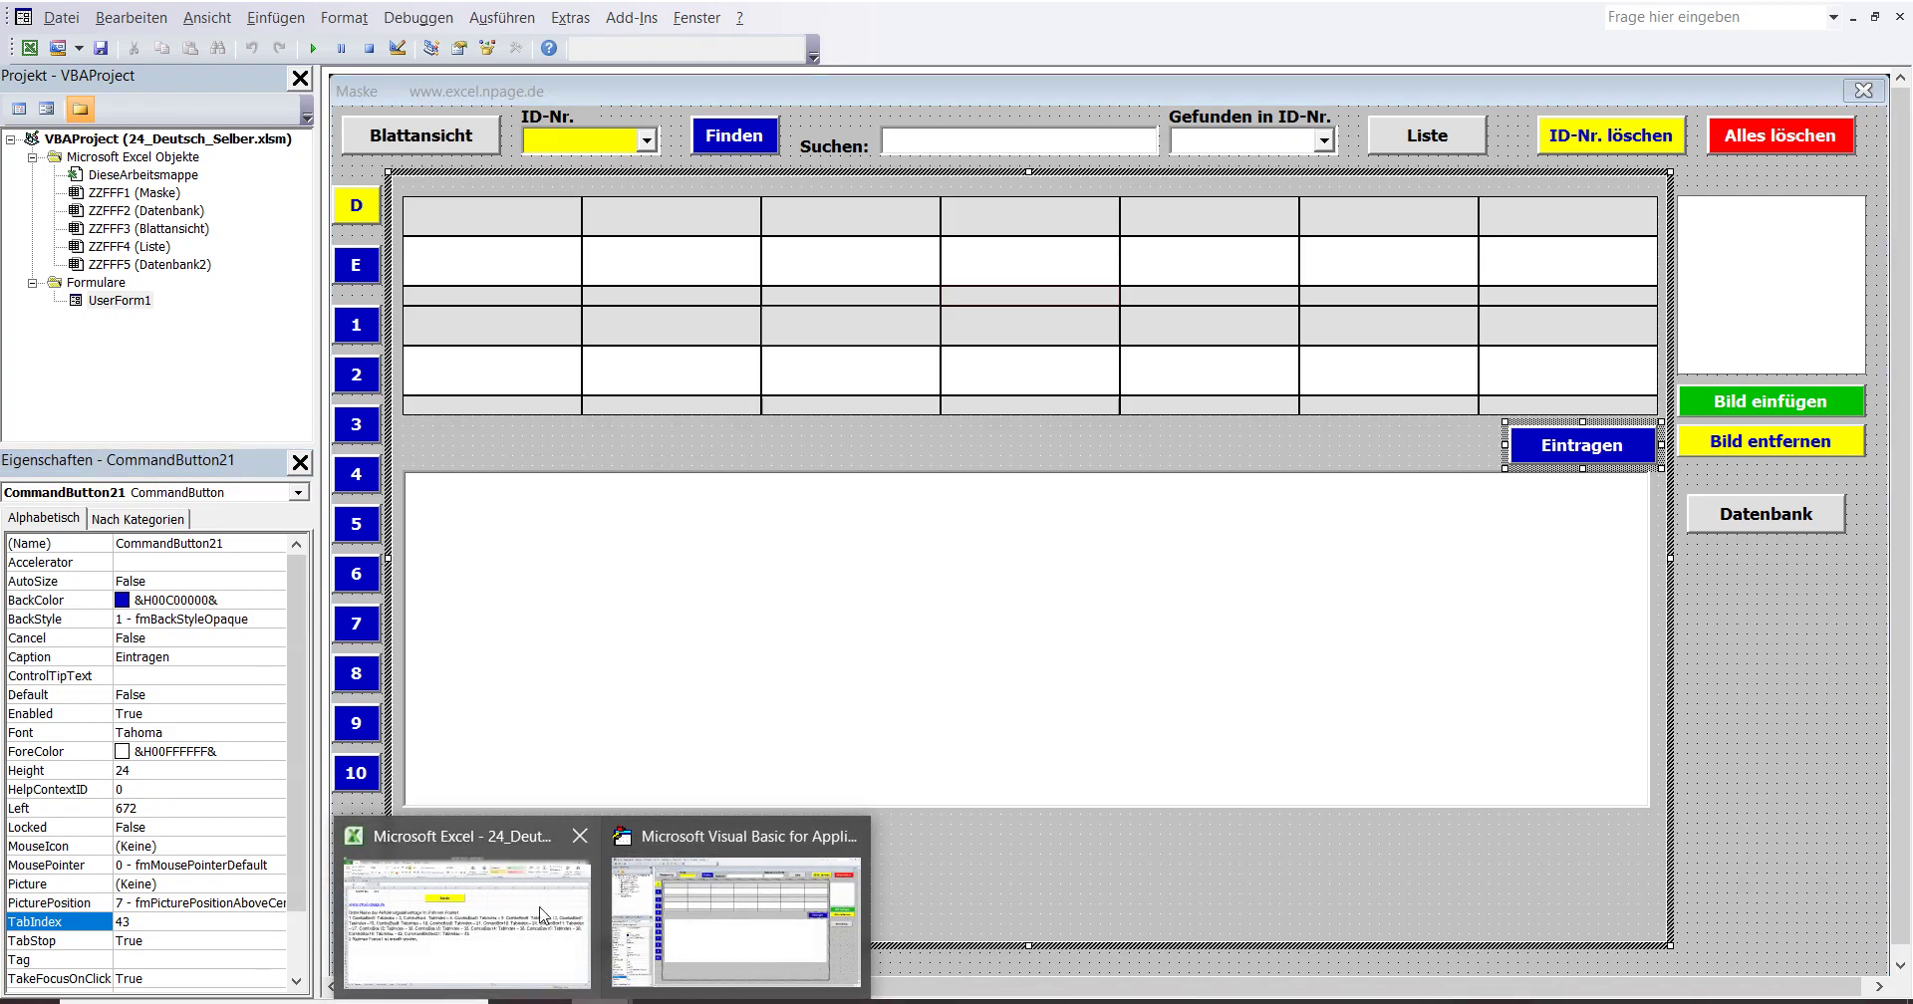
click(478, 846)
drag(40, 447, 1040, 568)
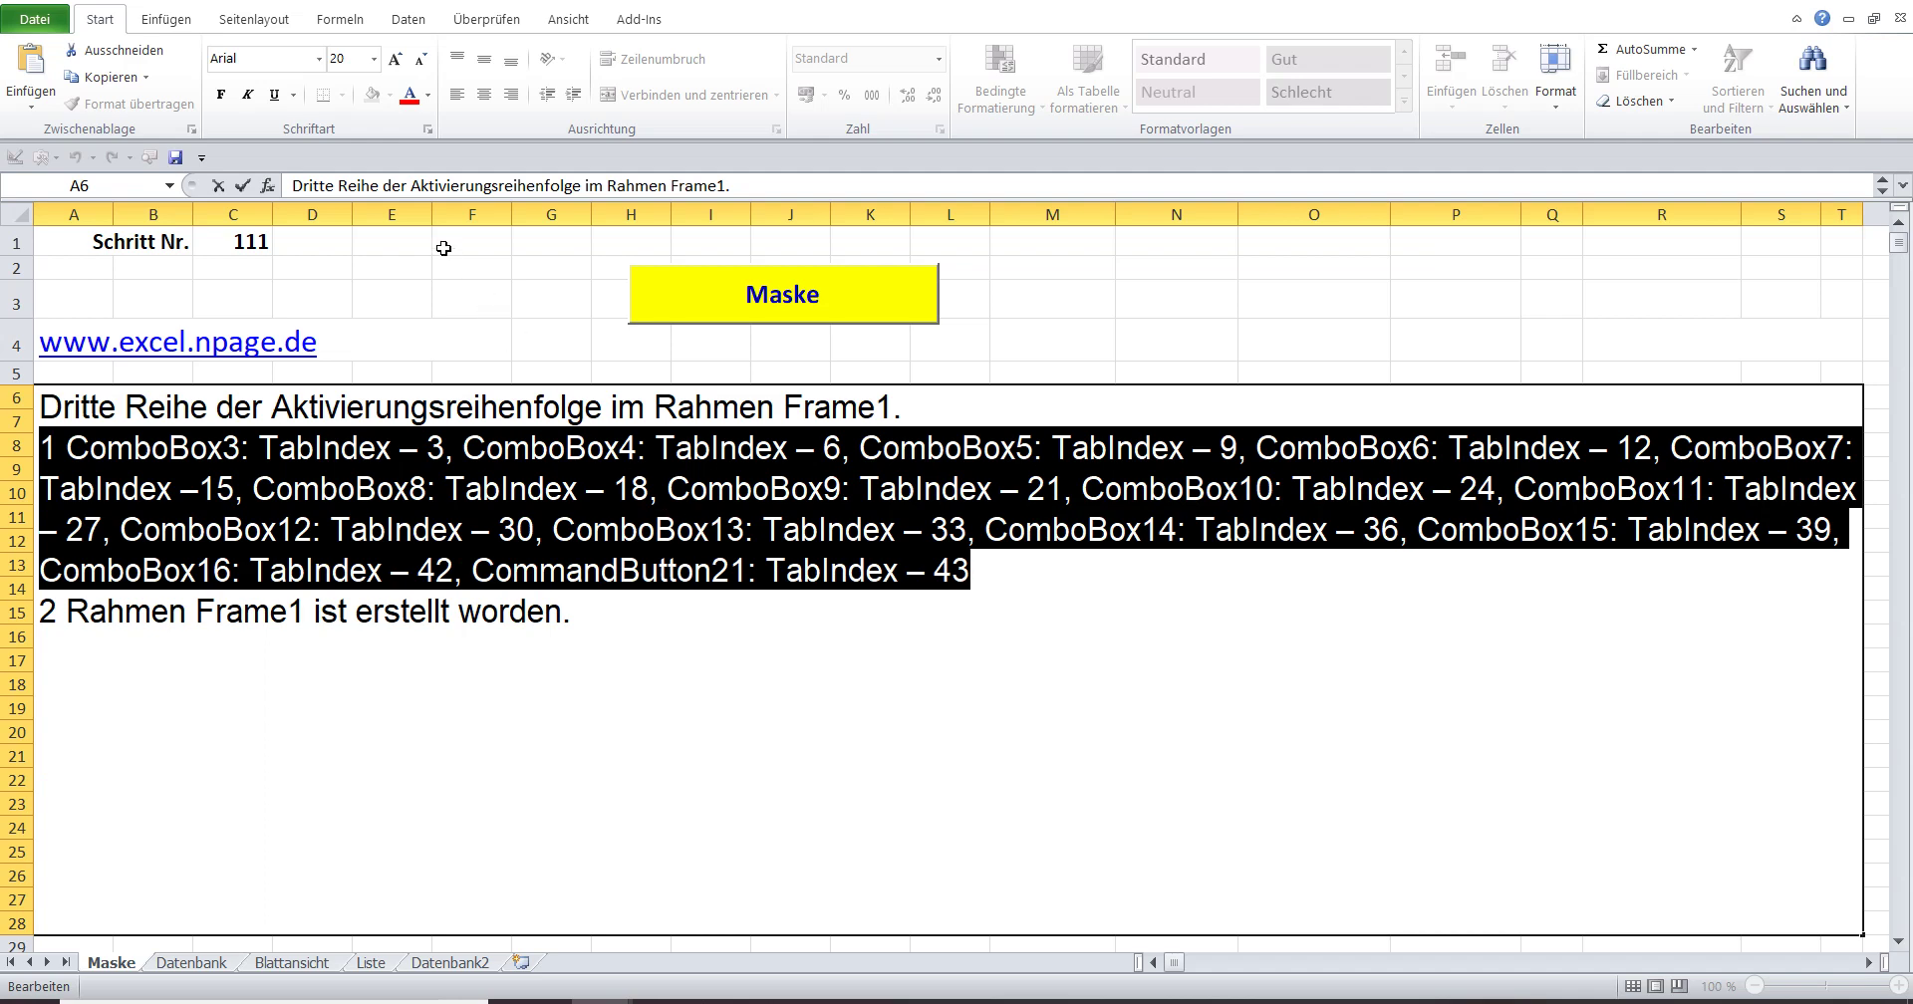
click(423, 284)
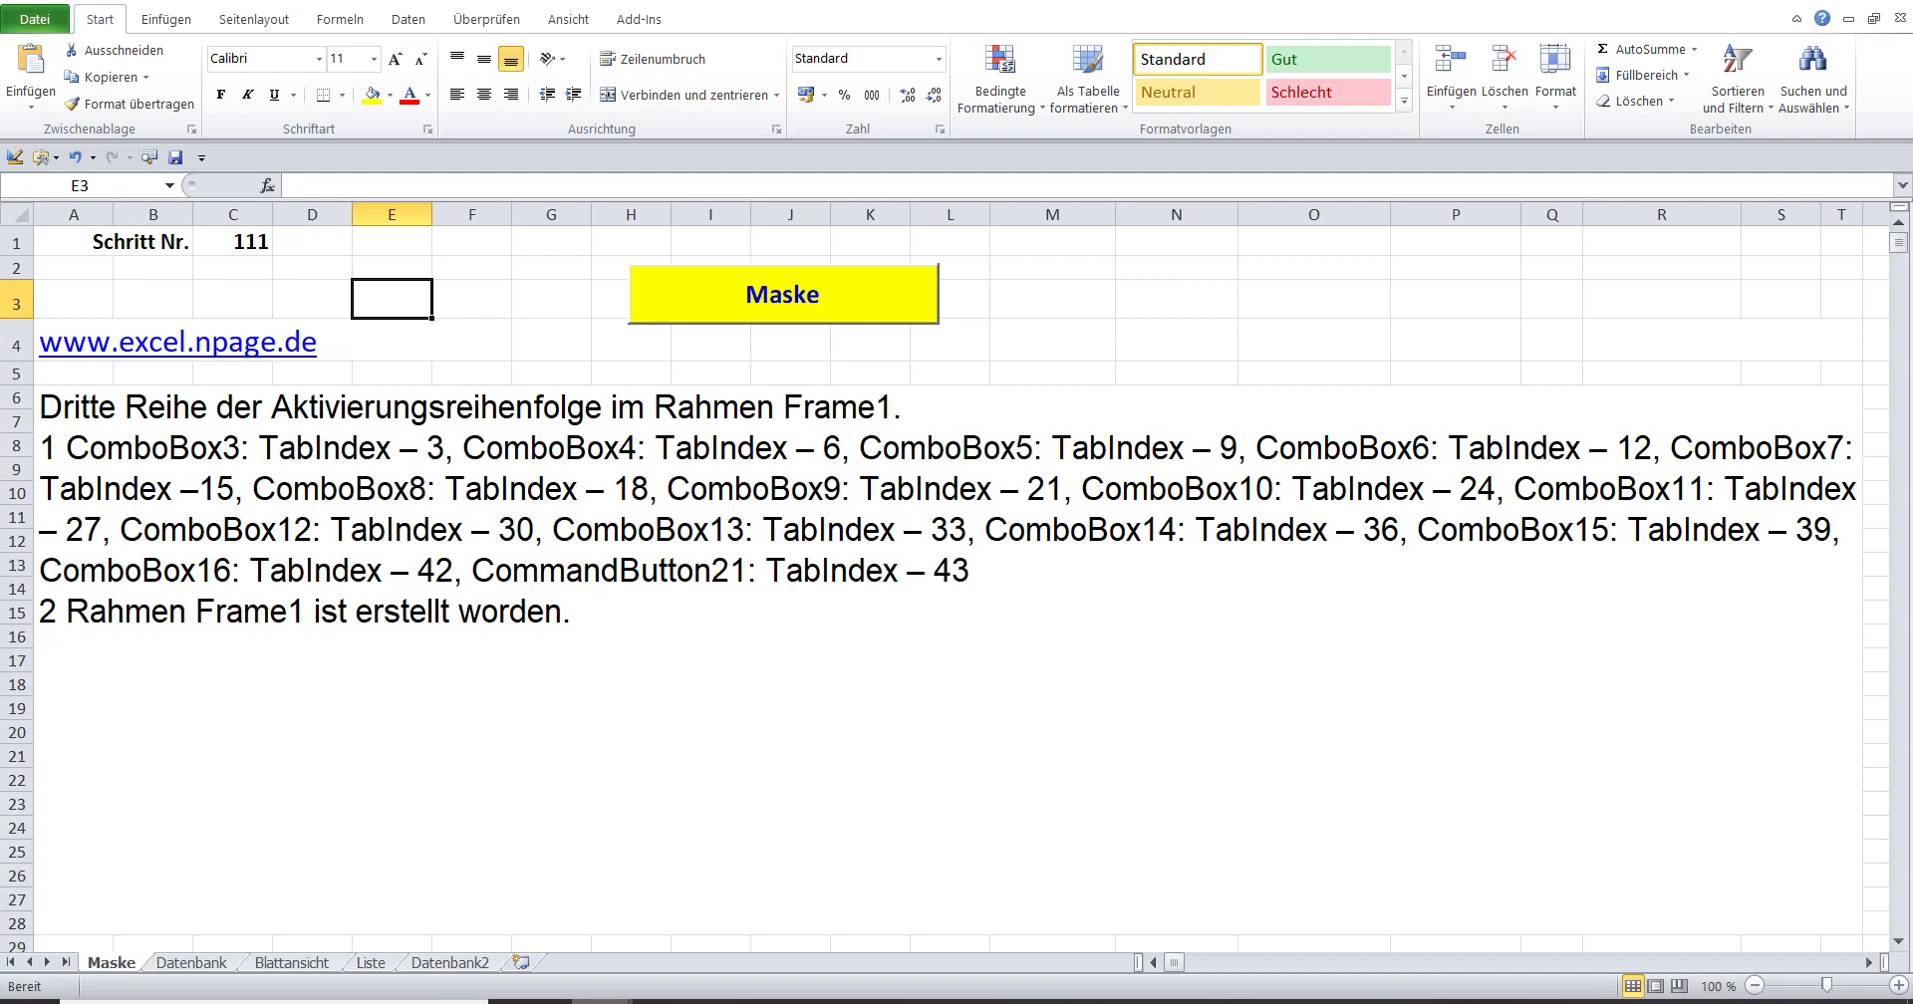
click(742, 937)
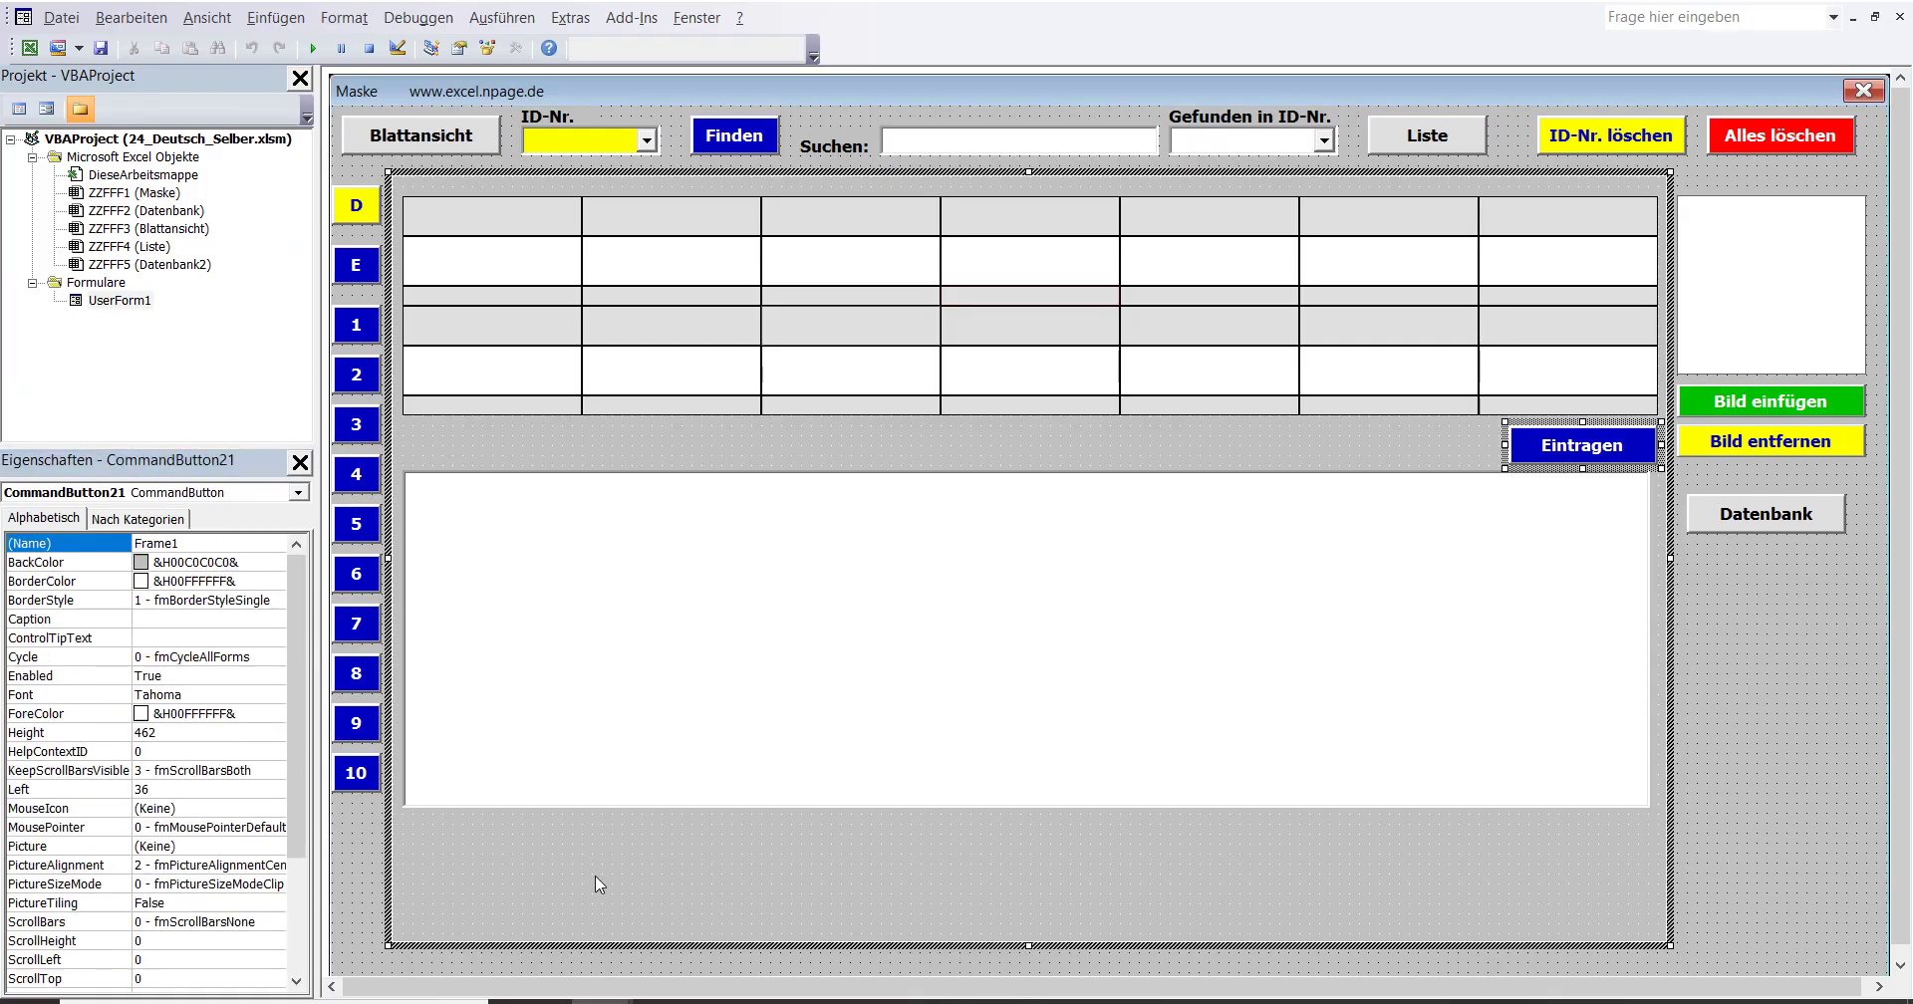
Open the Properties object dropdown and scroll to the ComboBox3–ComboBox9 entries.
click(299, 492)
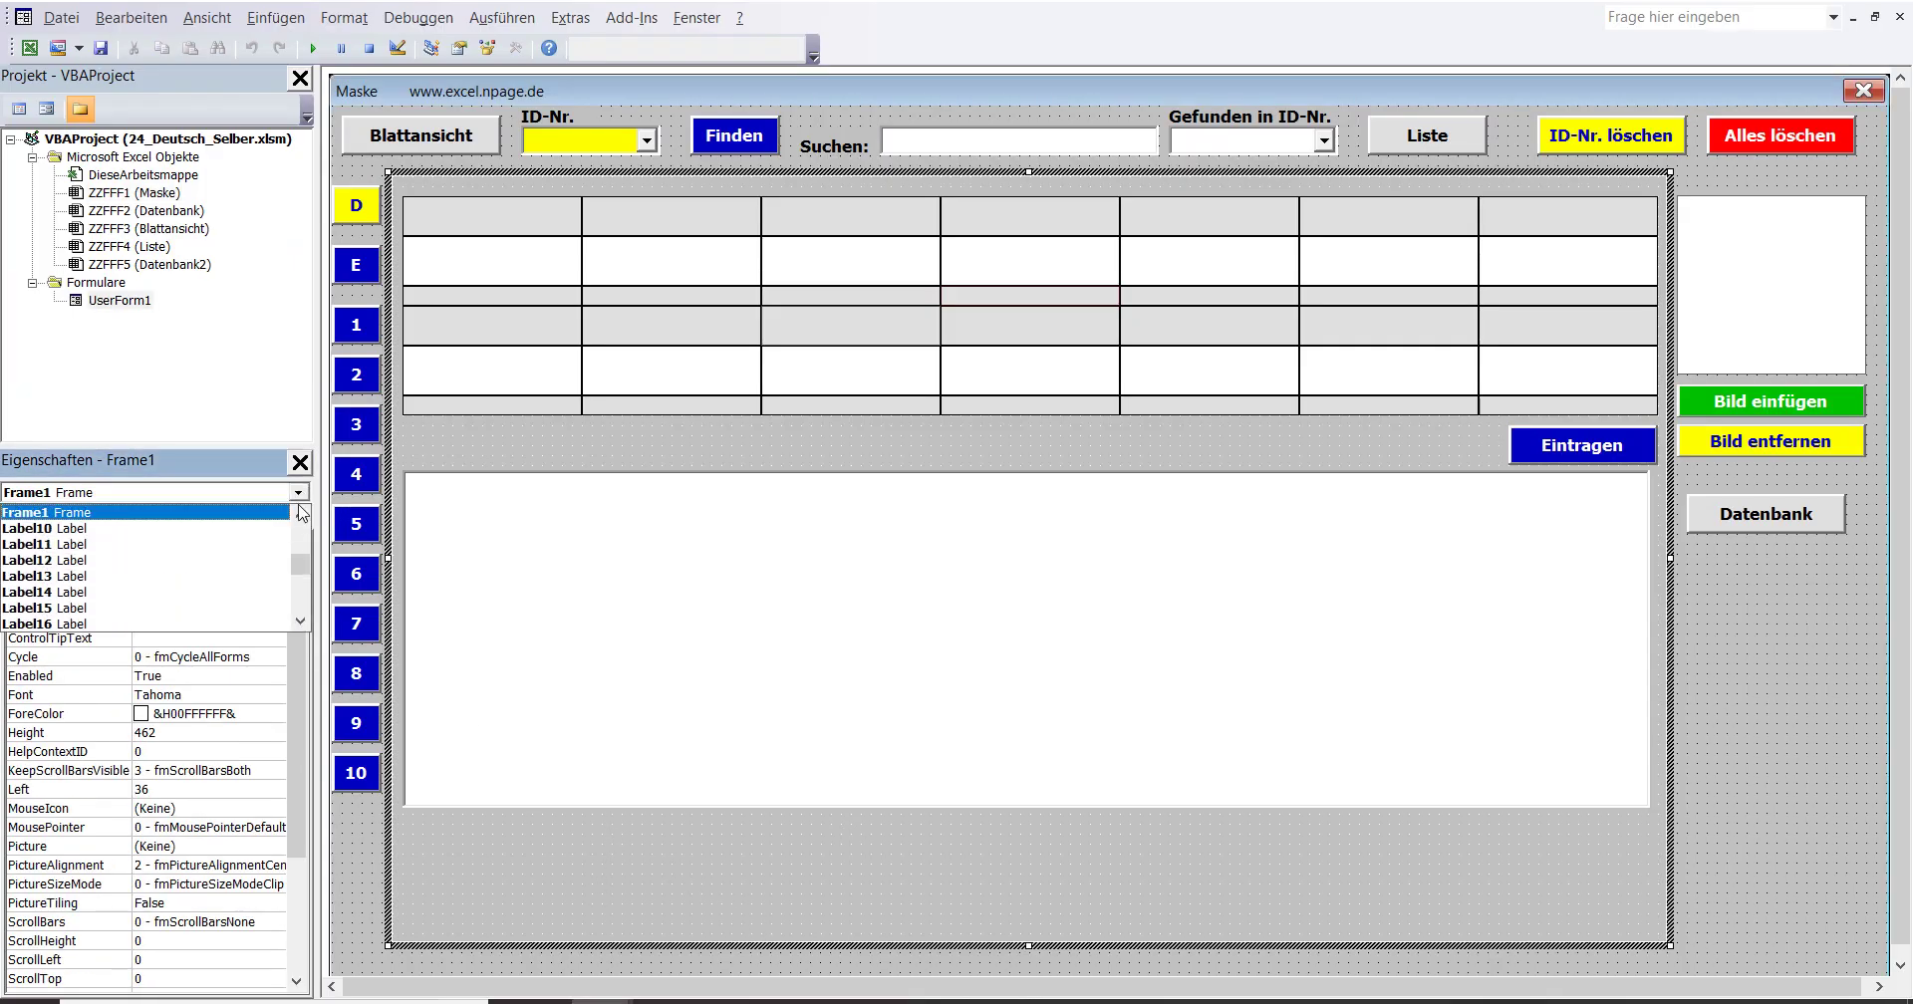
drag(305, 575, 305, 585)
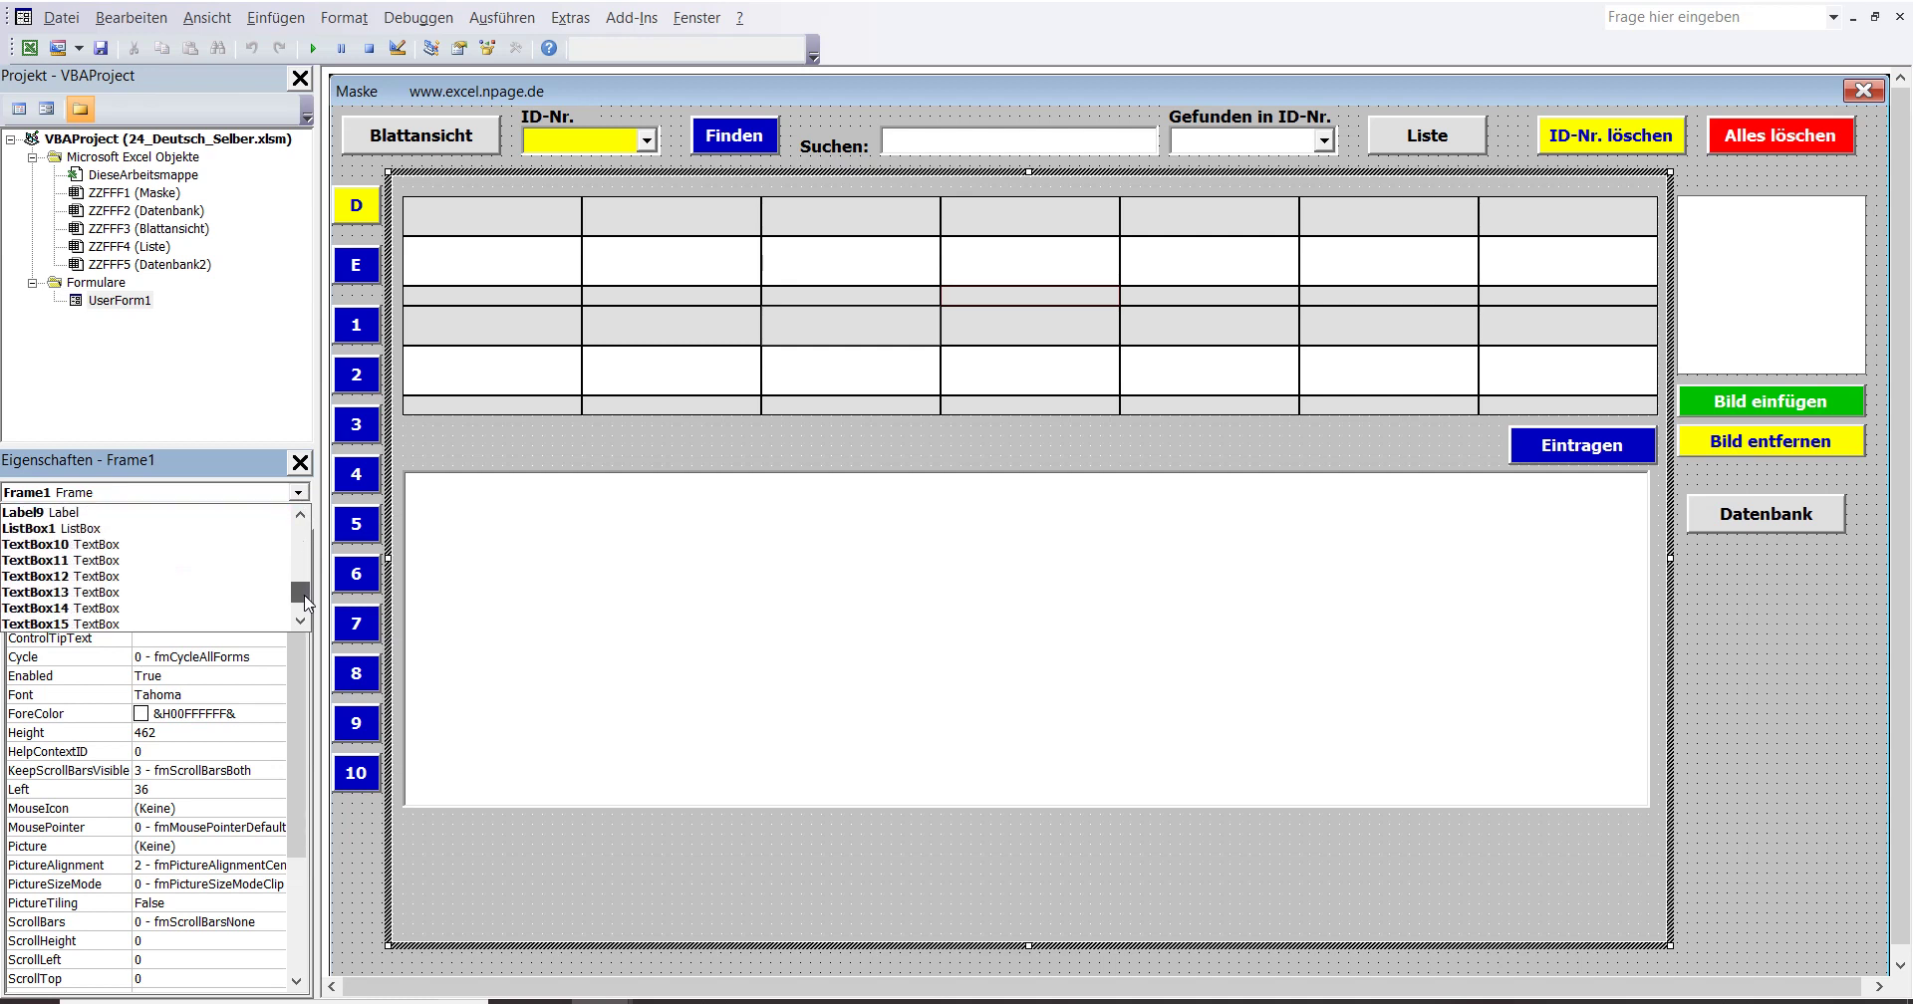
mouse_move(302, 585)
mouse_down()
mouse_move(297, 530)
mouse_move(290, 569)
mouse_up()
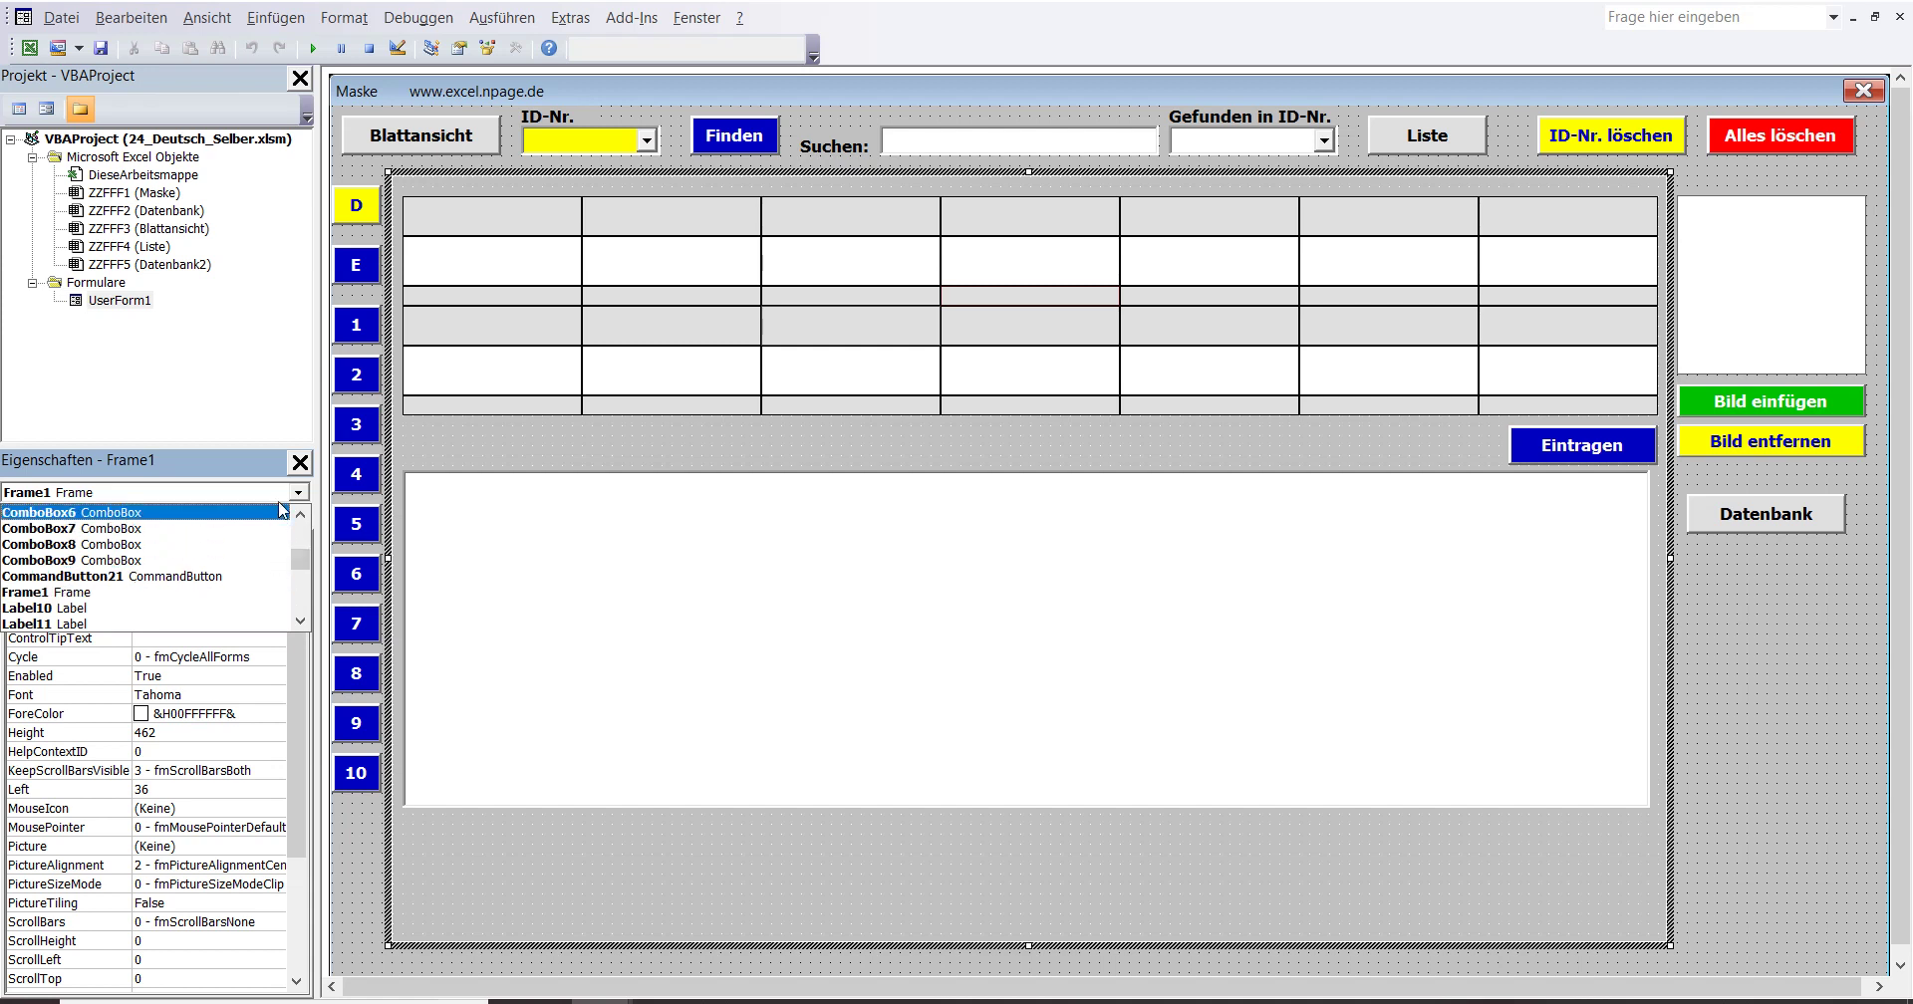
click(300, 515)
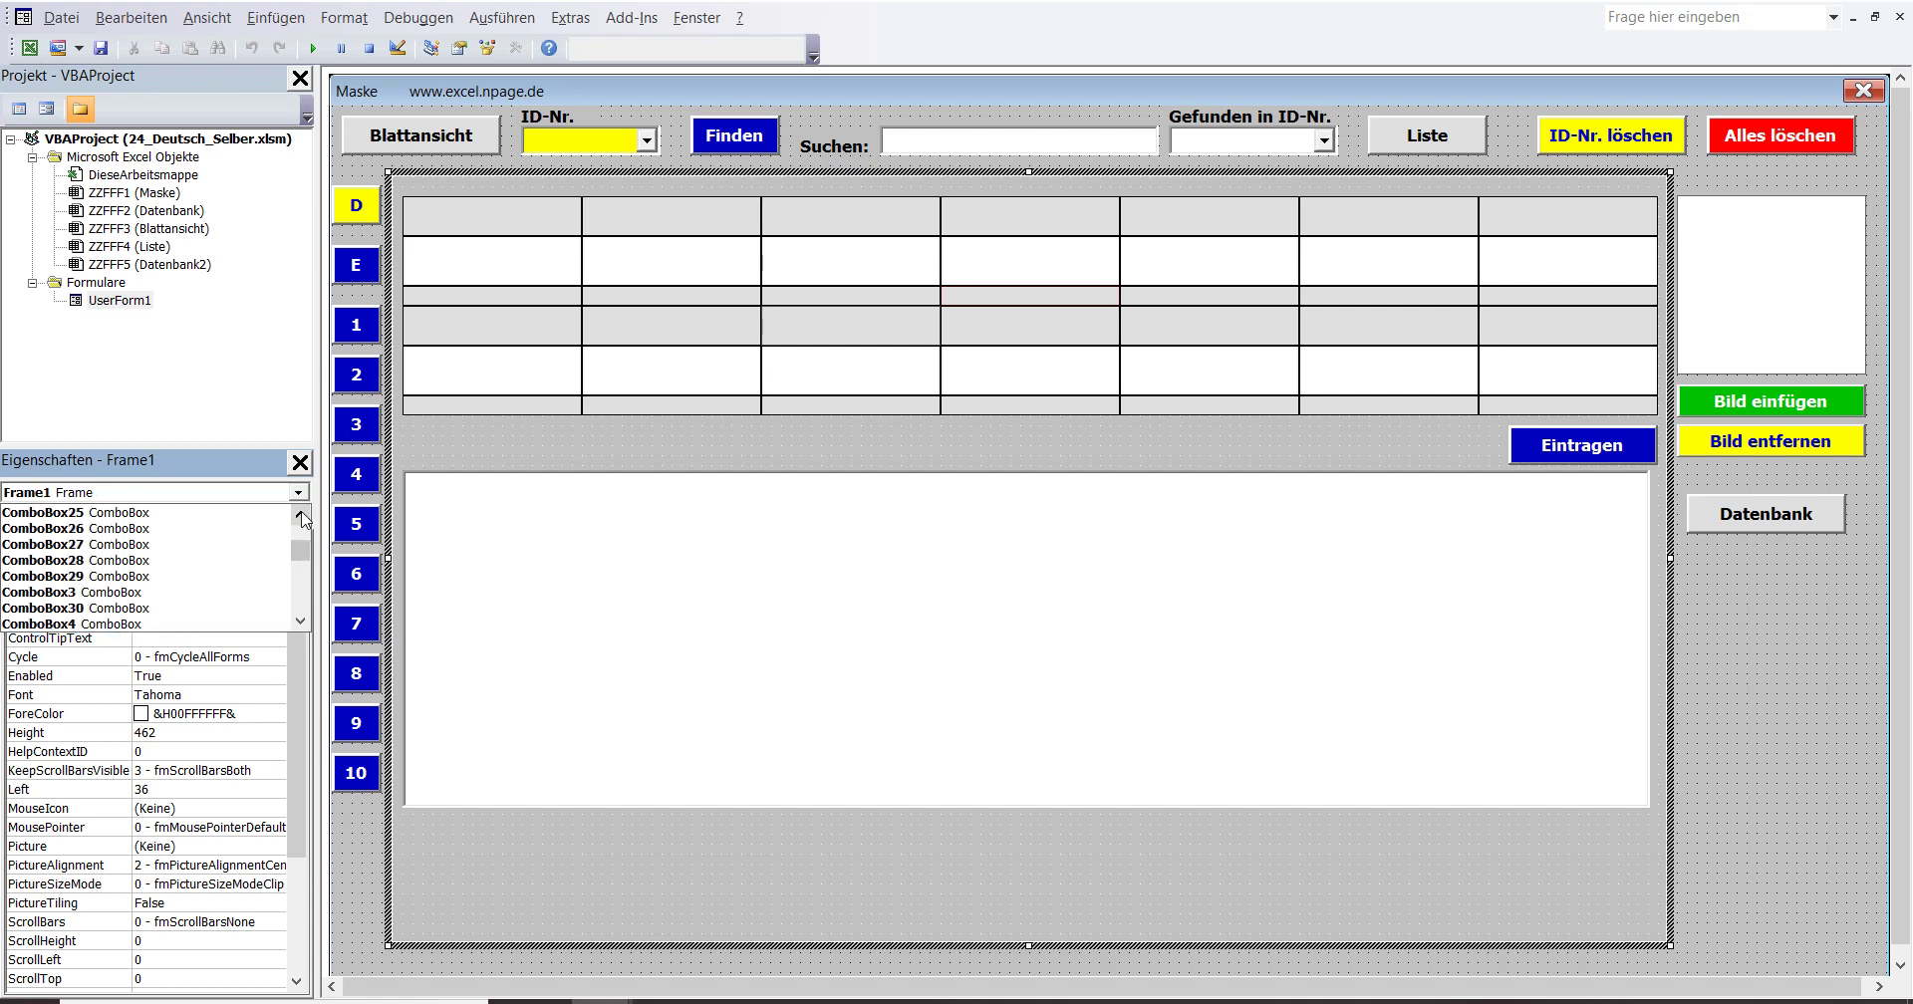
click(301, 515)
click(301, 515)
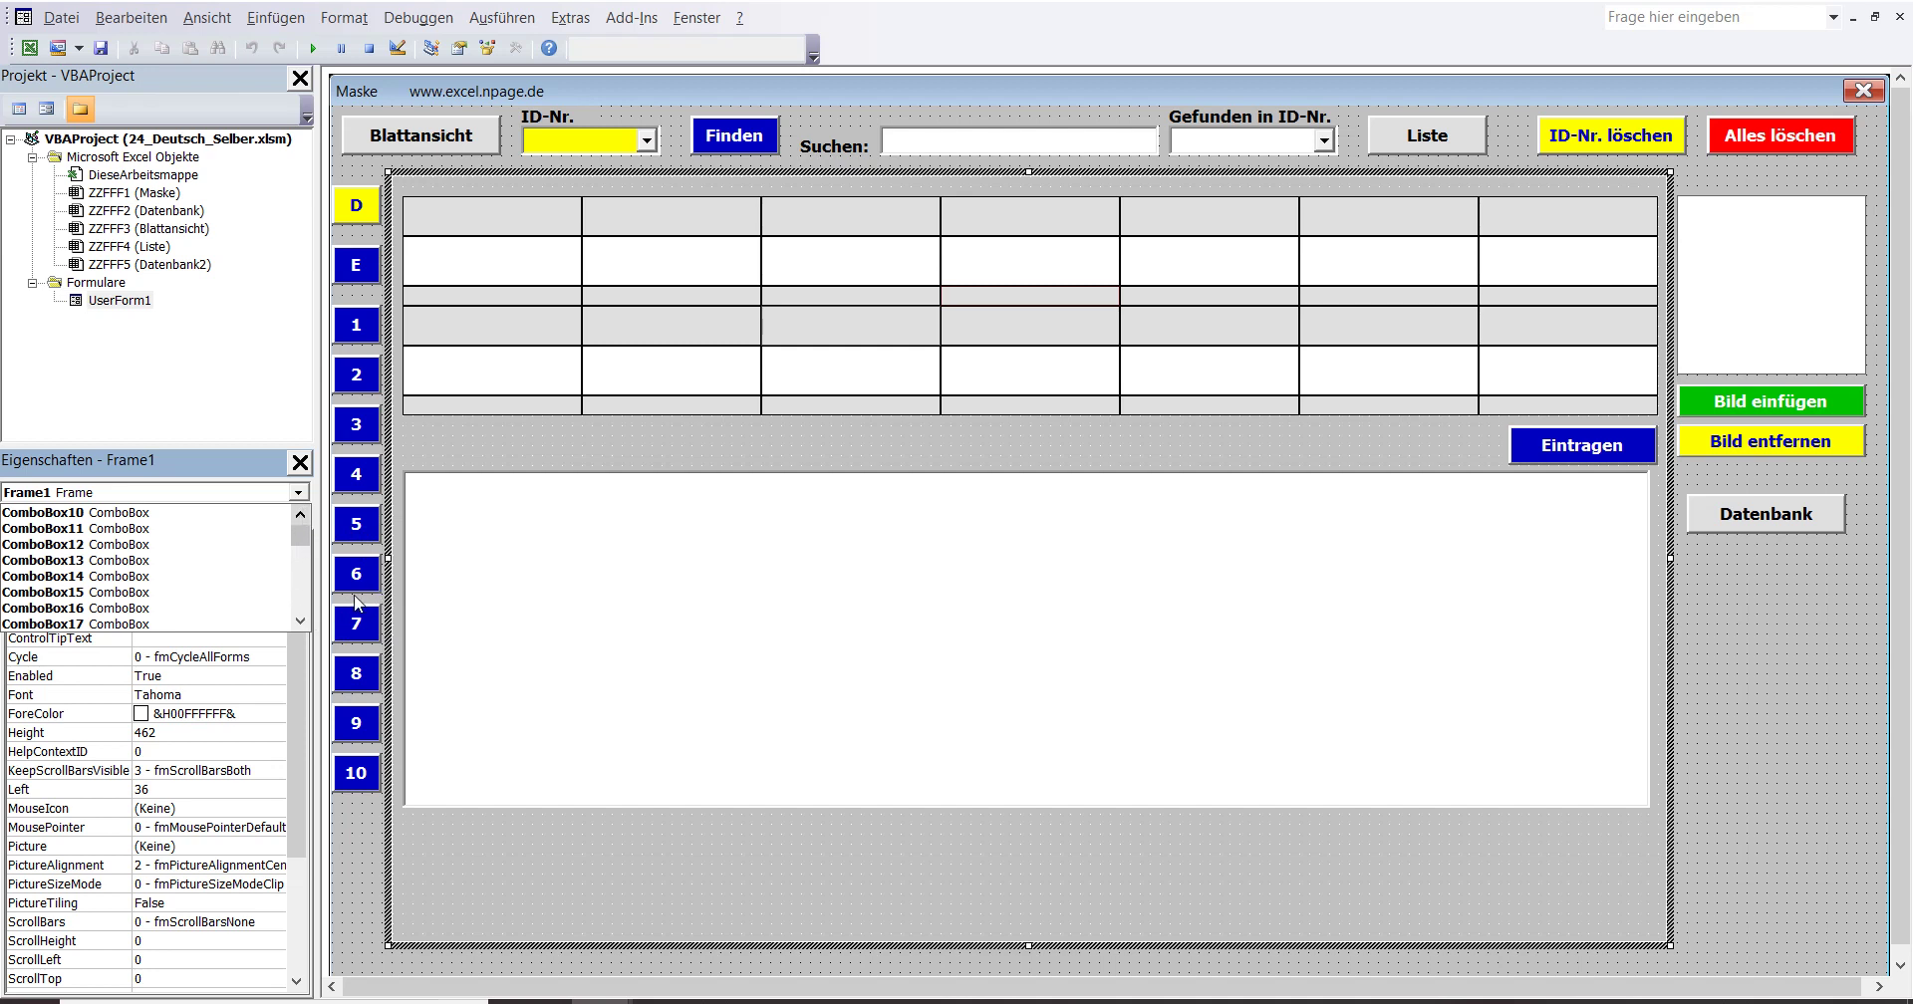
scroll(301, 628, down, 4)
scroll(300, 628, down, 3)
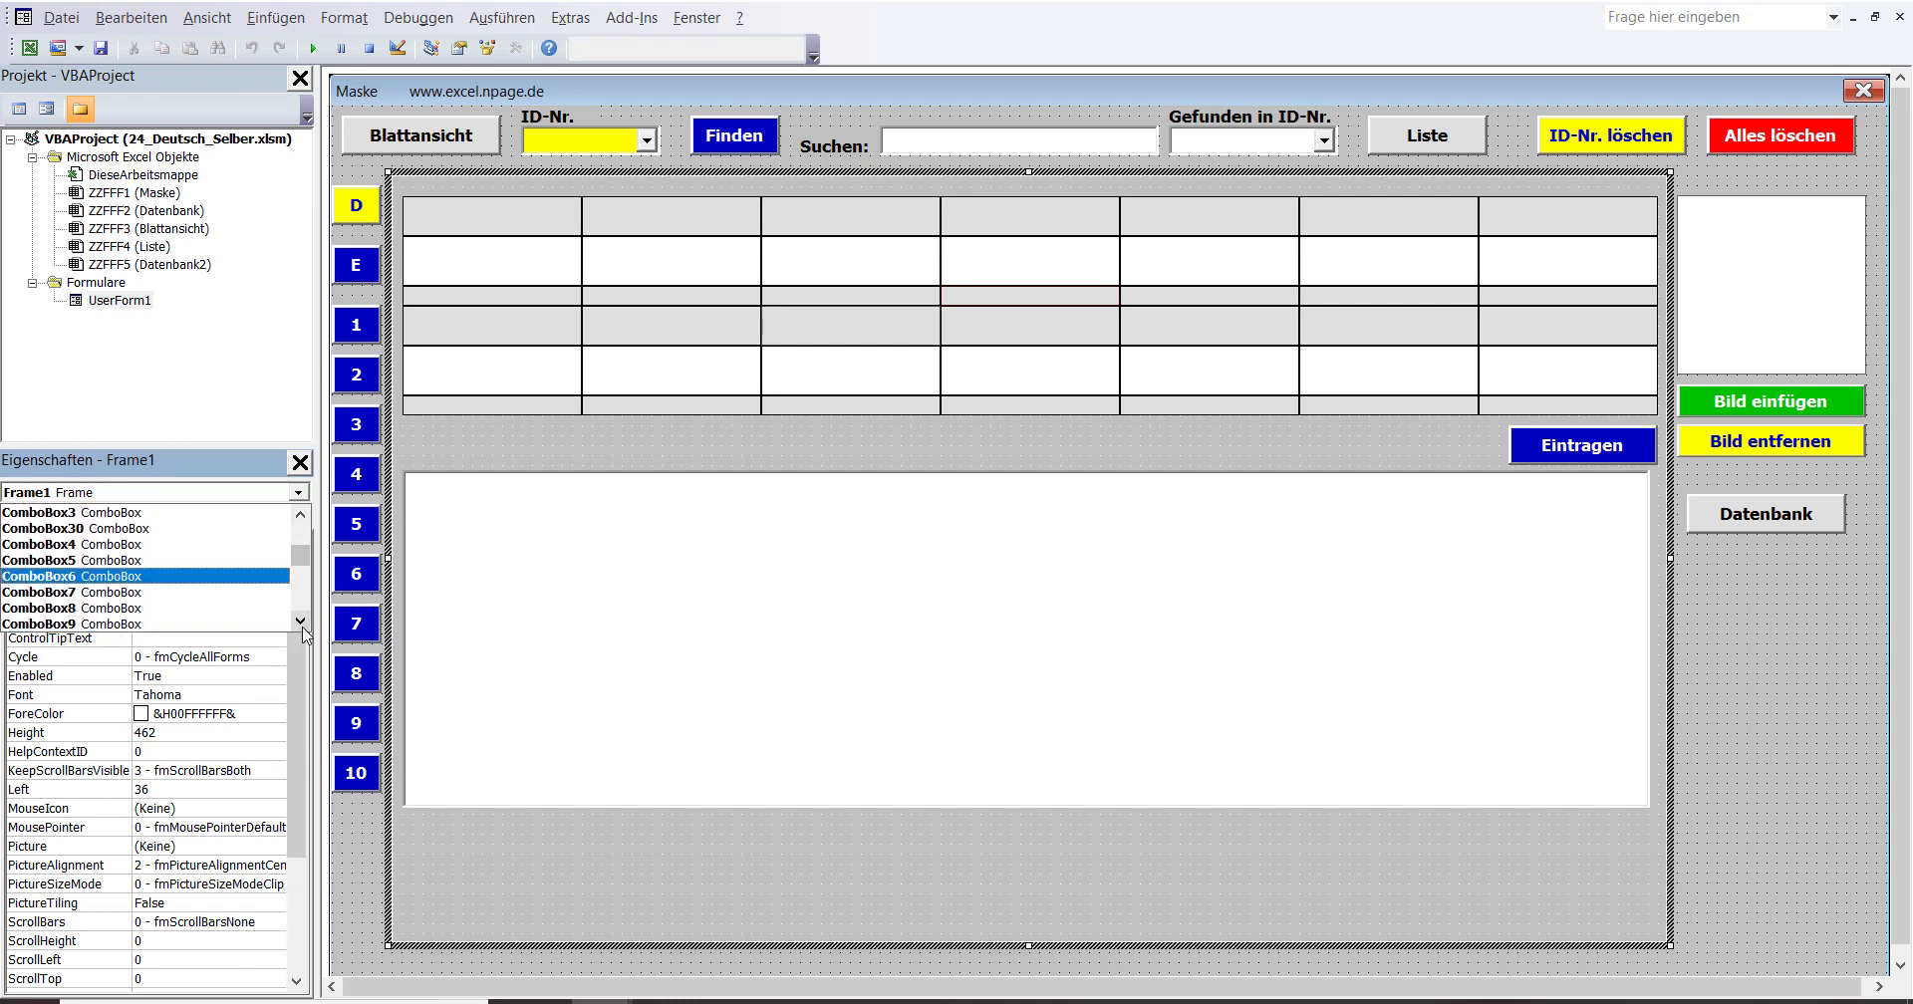
click(301, 624)
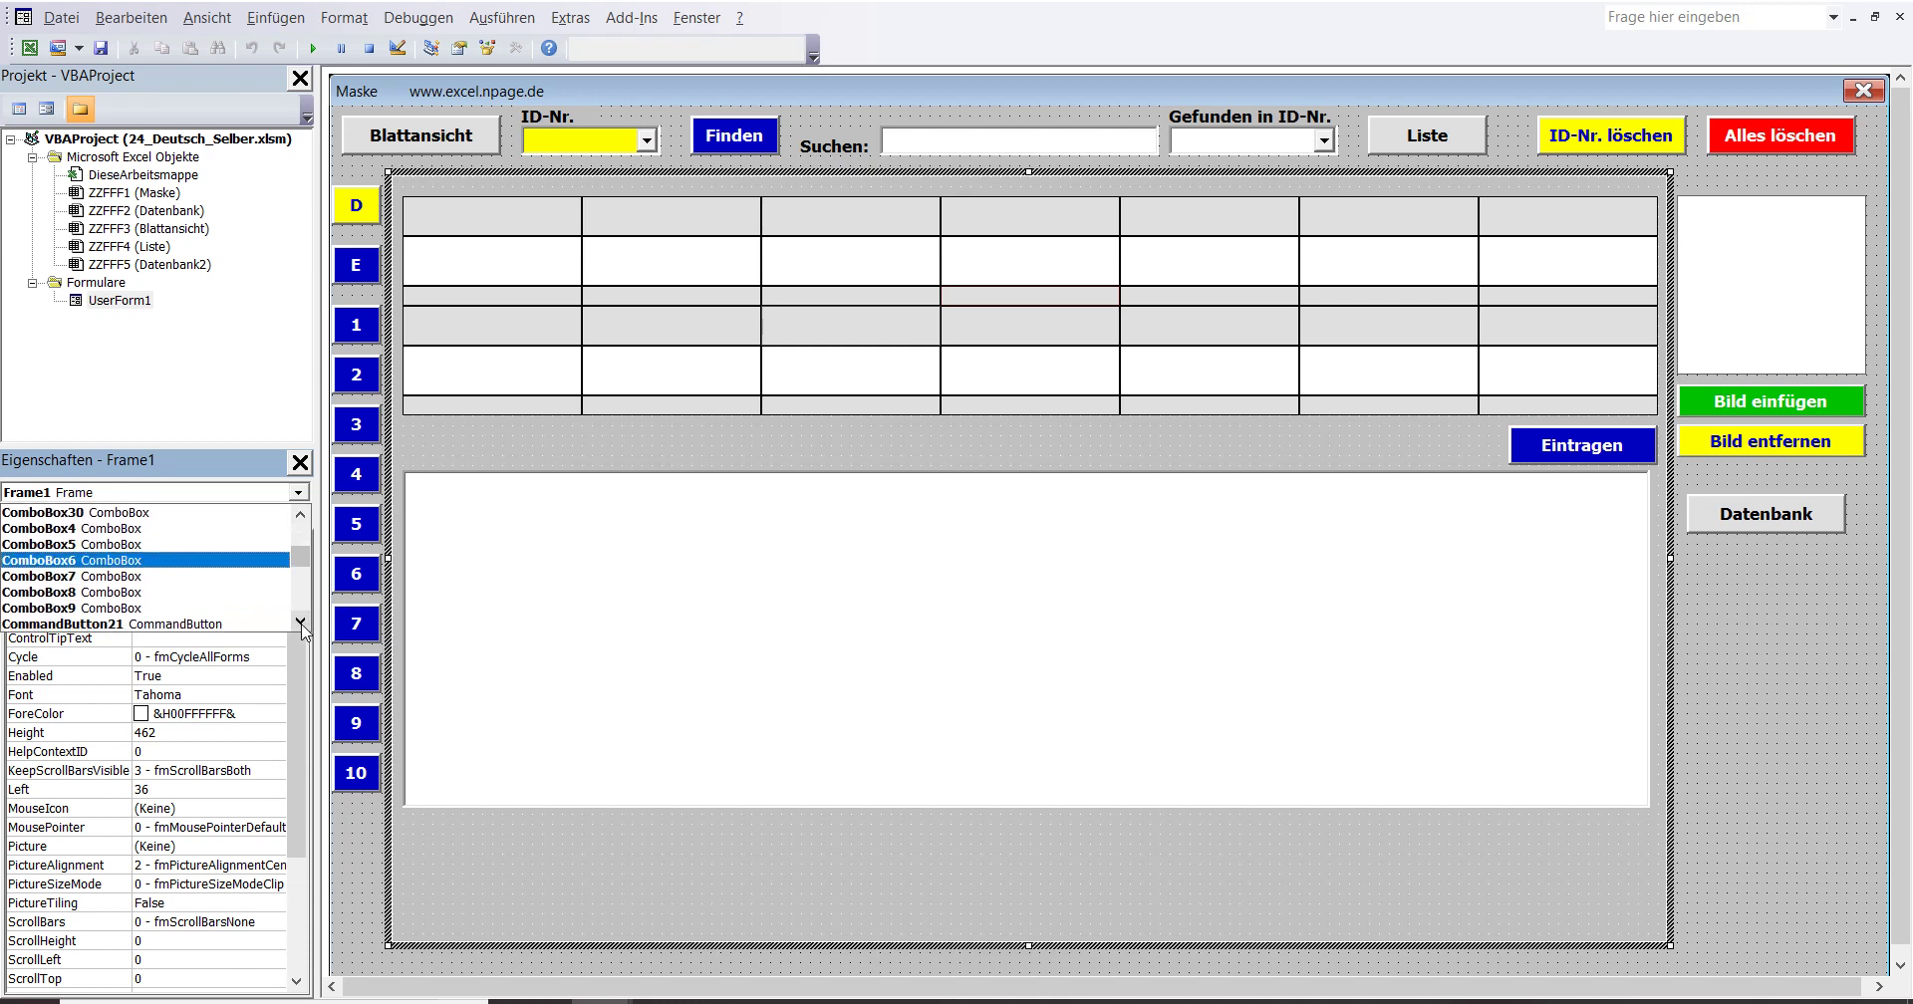
Select ComboBox3 and verify its TabIndex is 3.
click(300, 515)
click(301, 515)
click(141, 529)
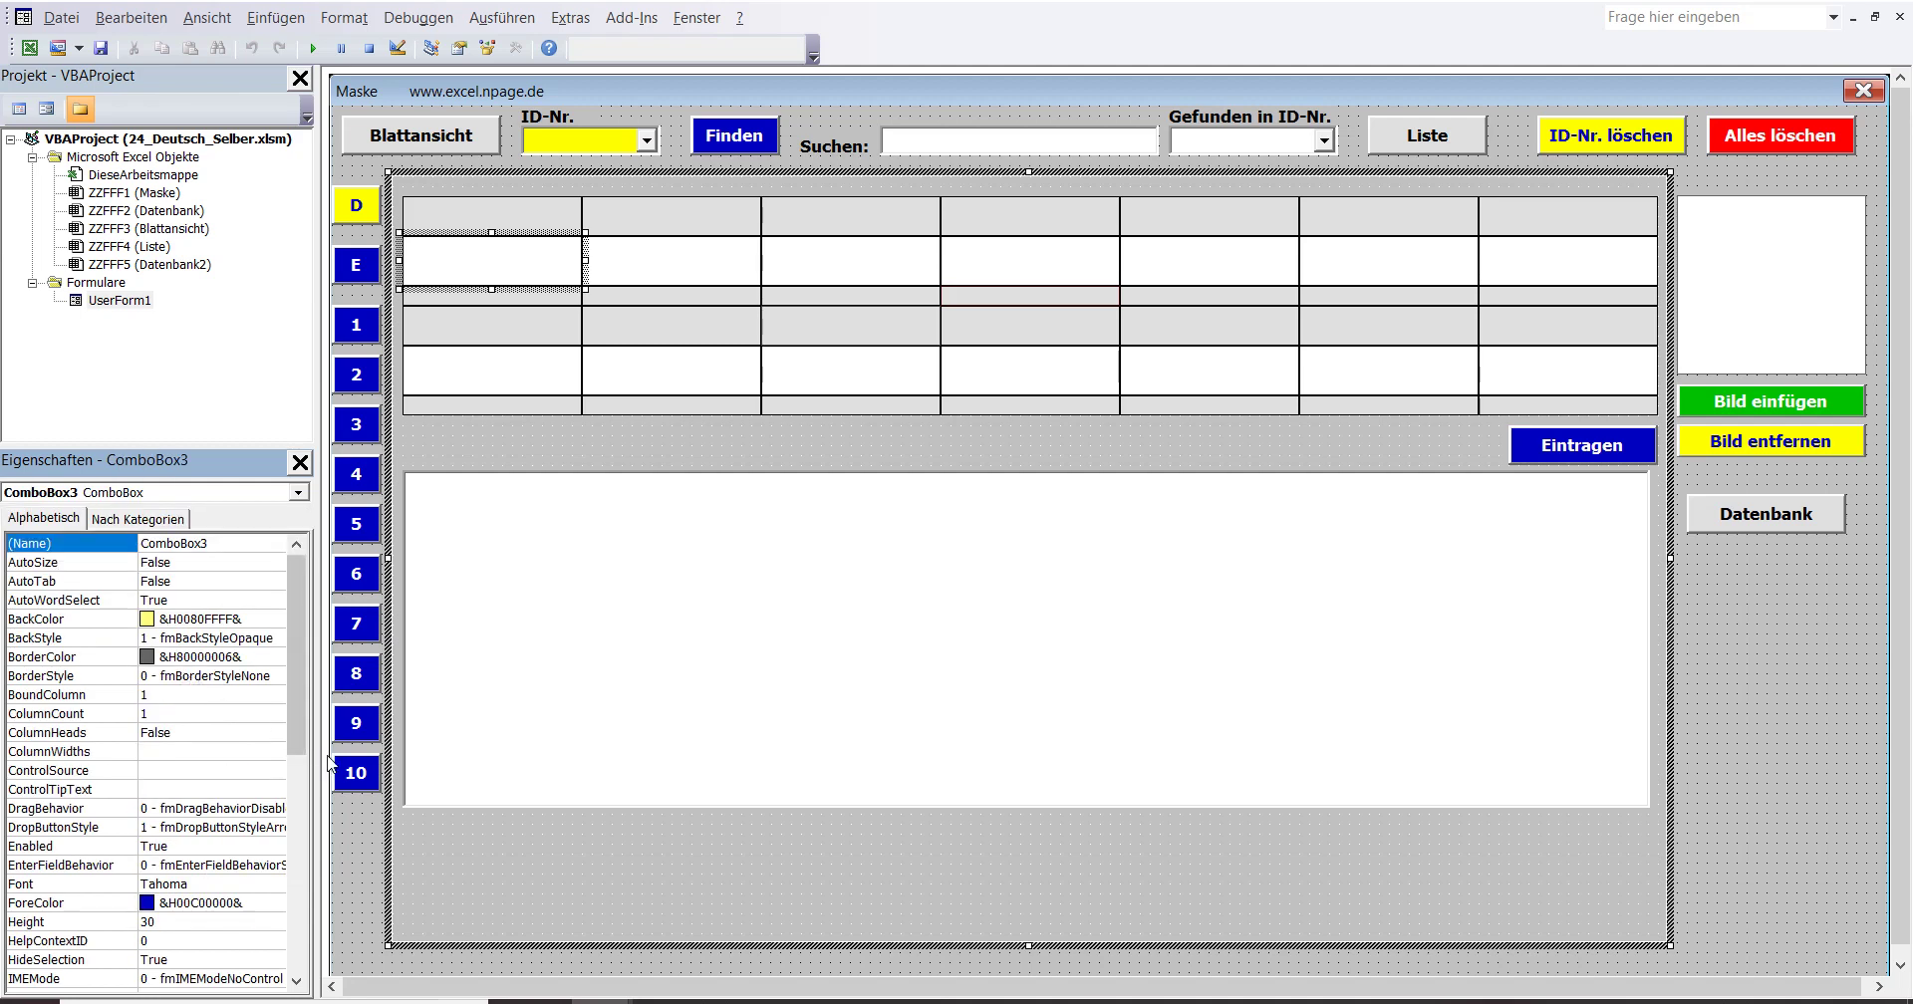
drag(292, 673, 318, 954)
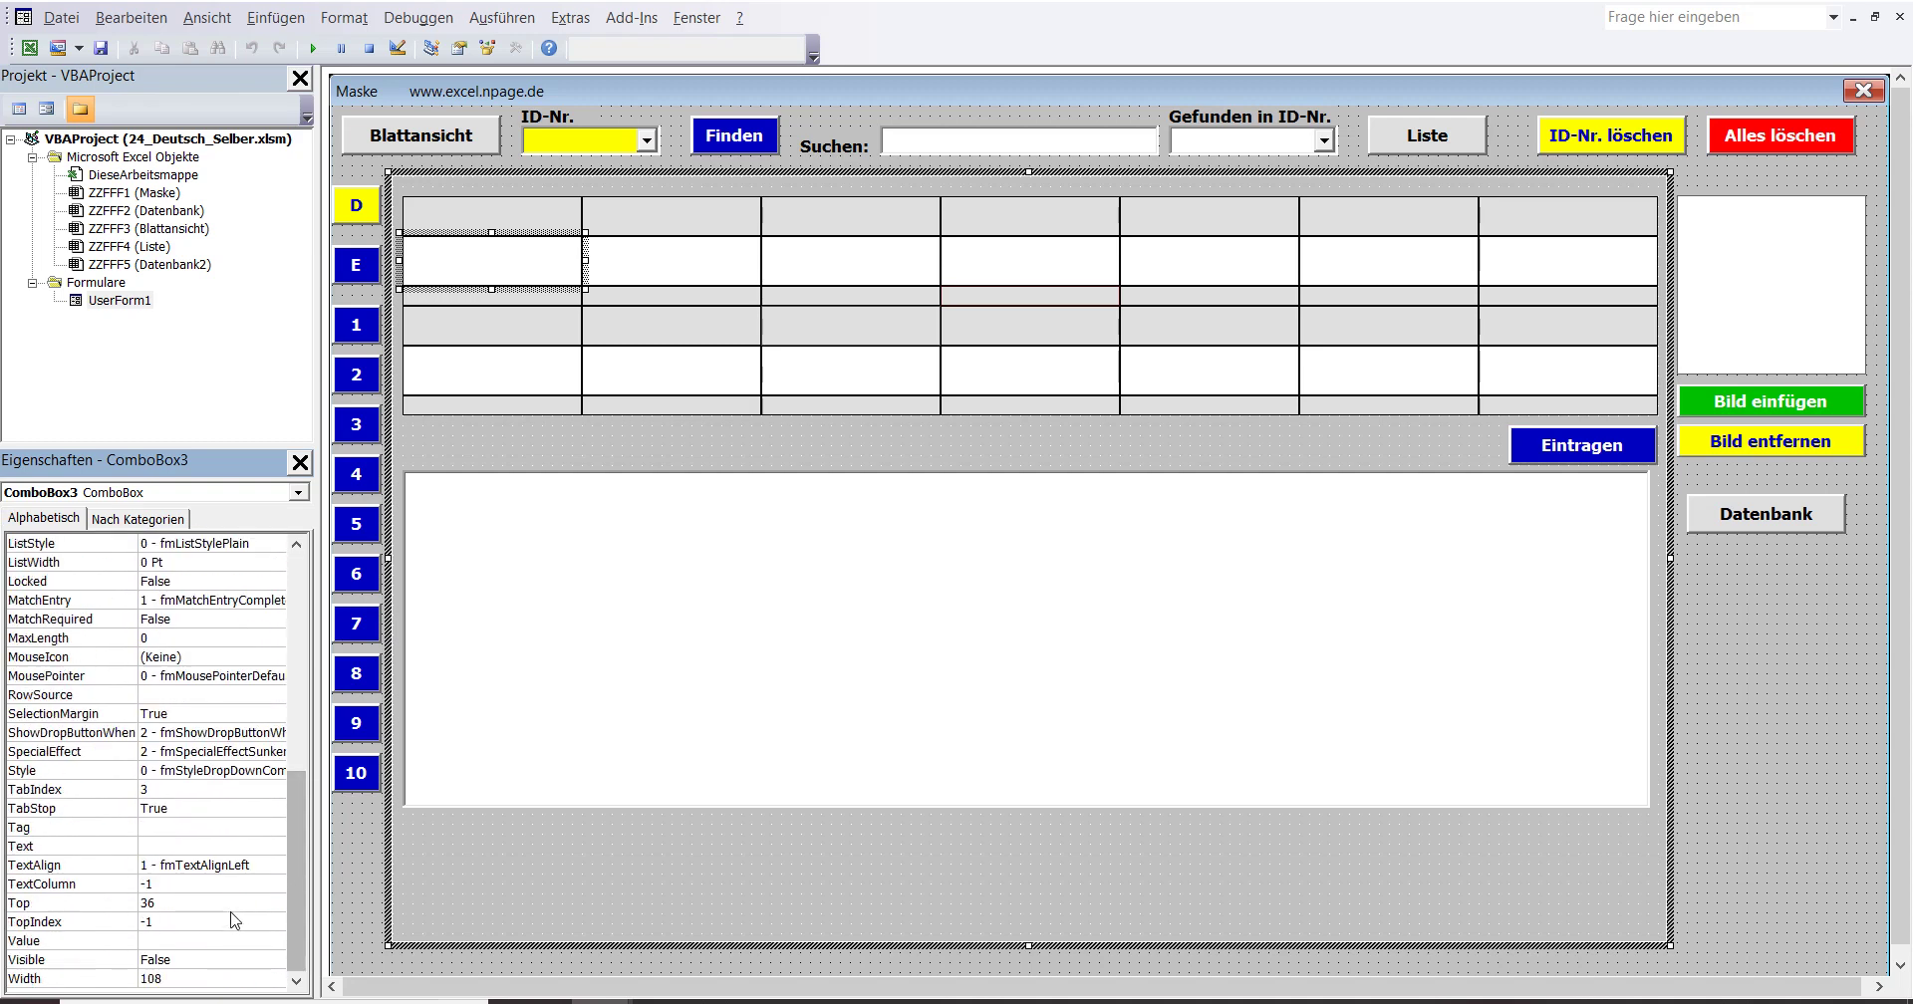
click(160, 788)
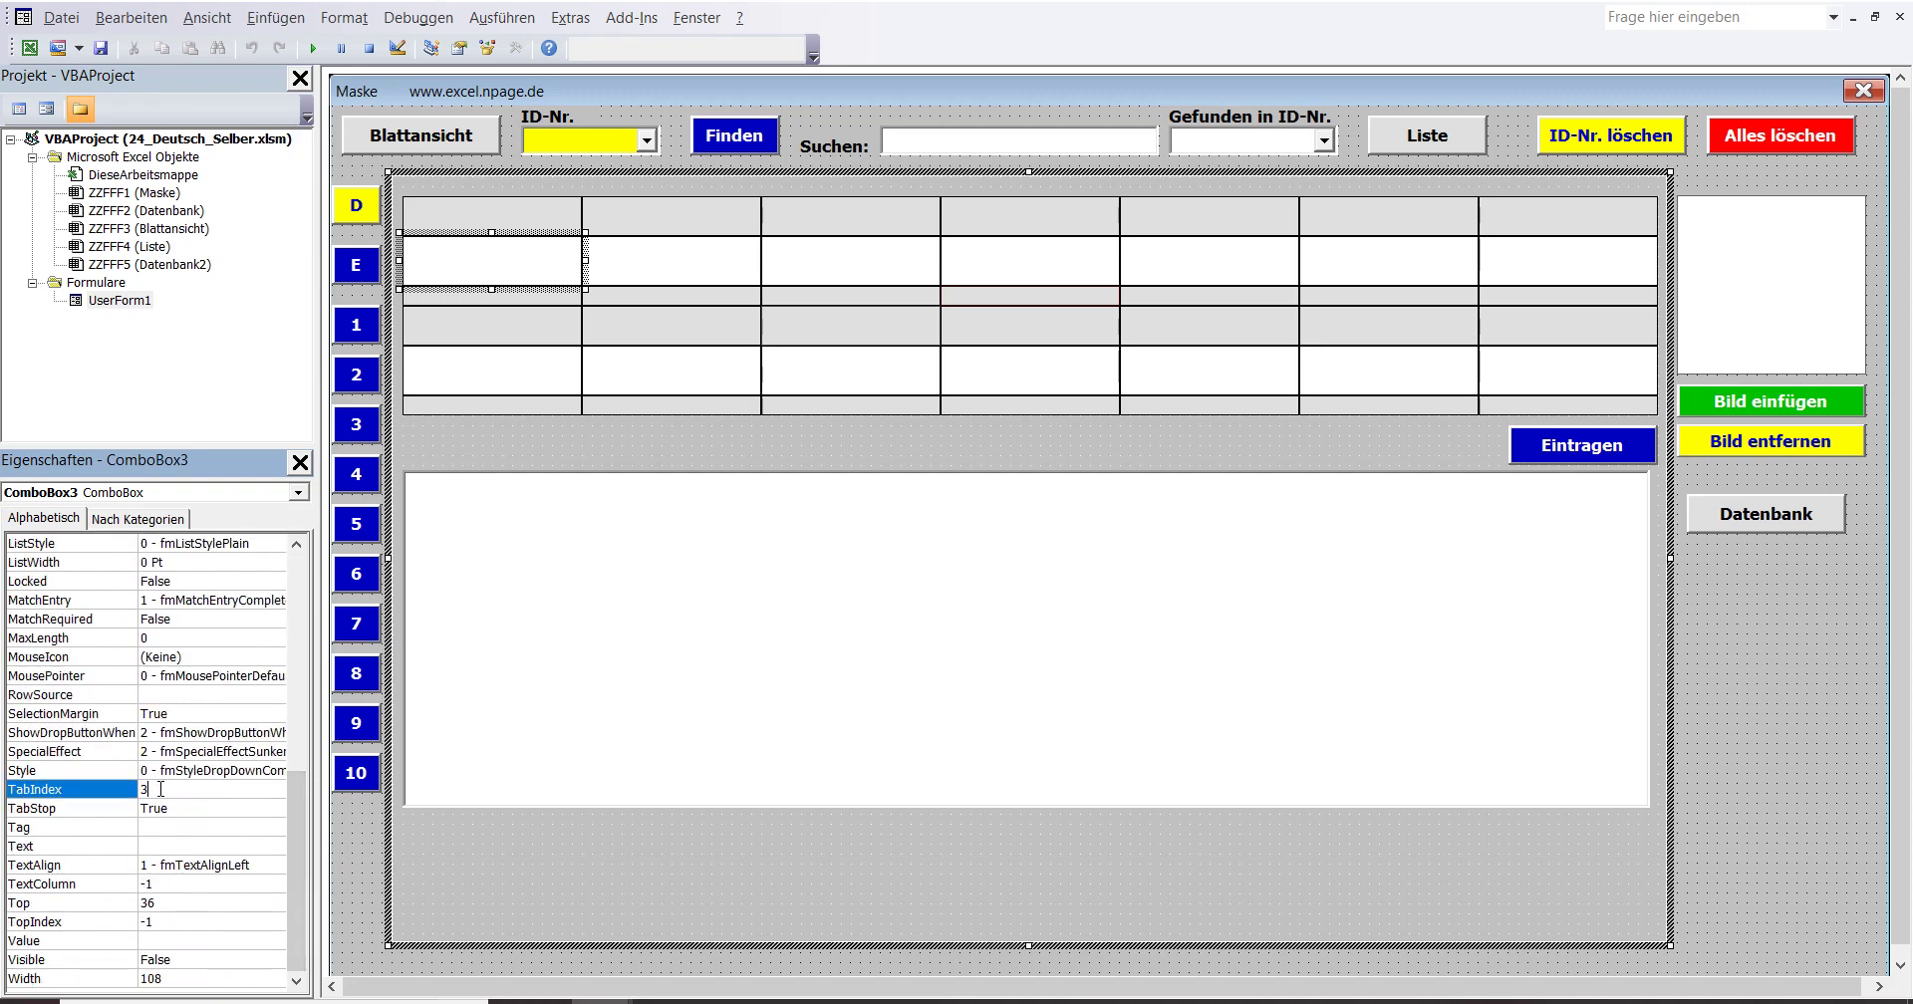
Step through ComboBox4, ComboBox5 and ComboBox6 to review their TabIndex values.
click(298, 492)
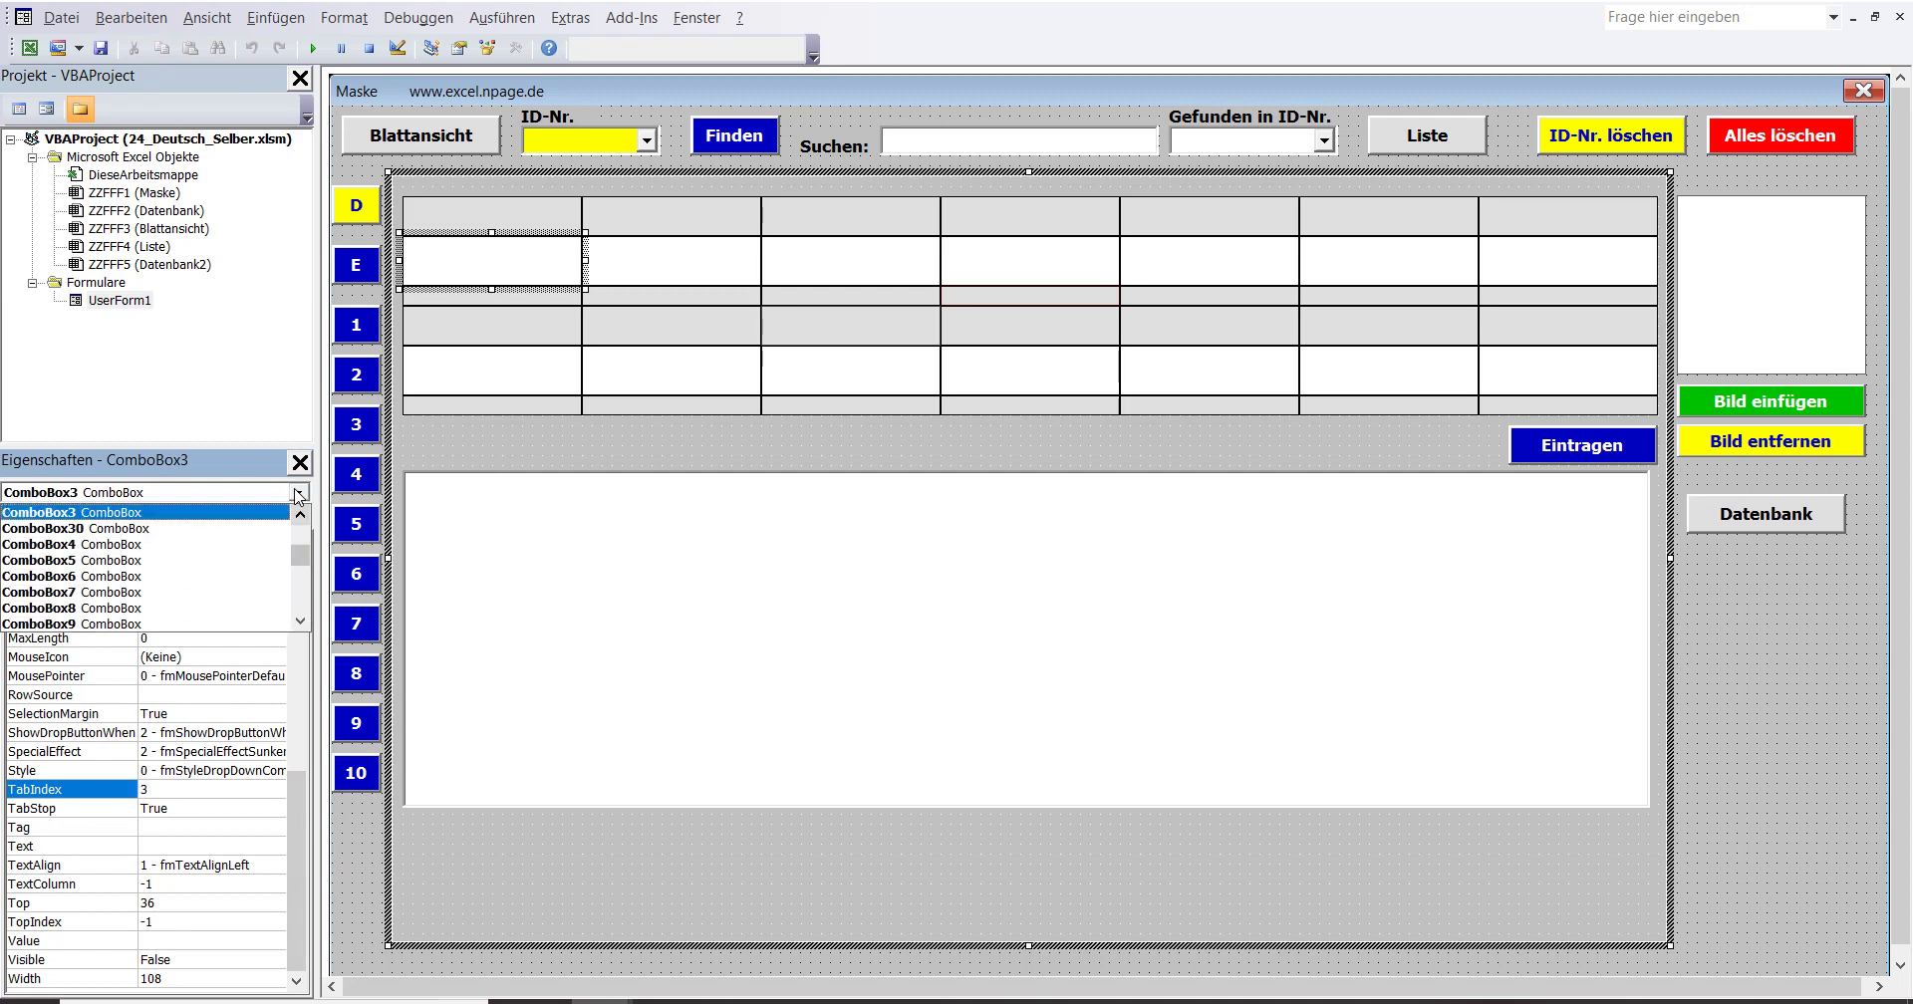
click(177, 545)
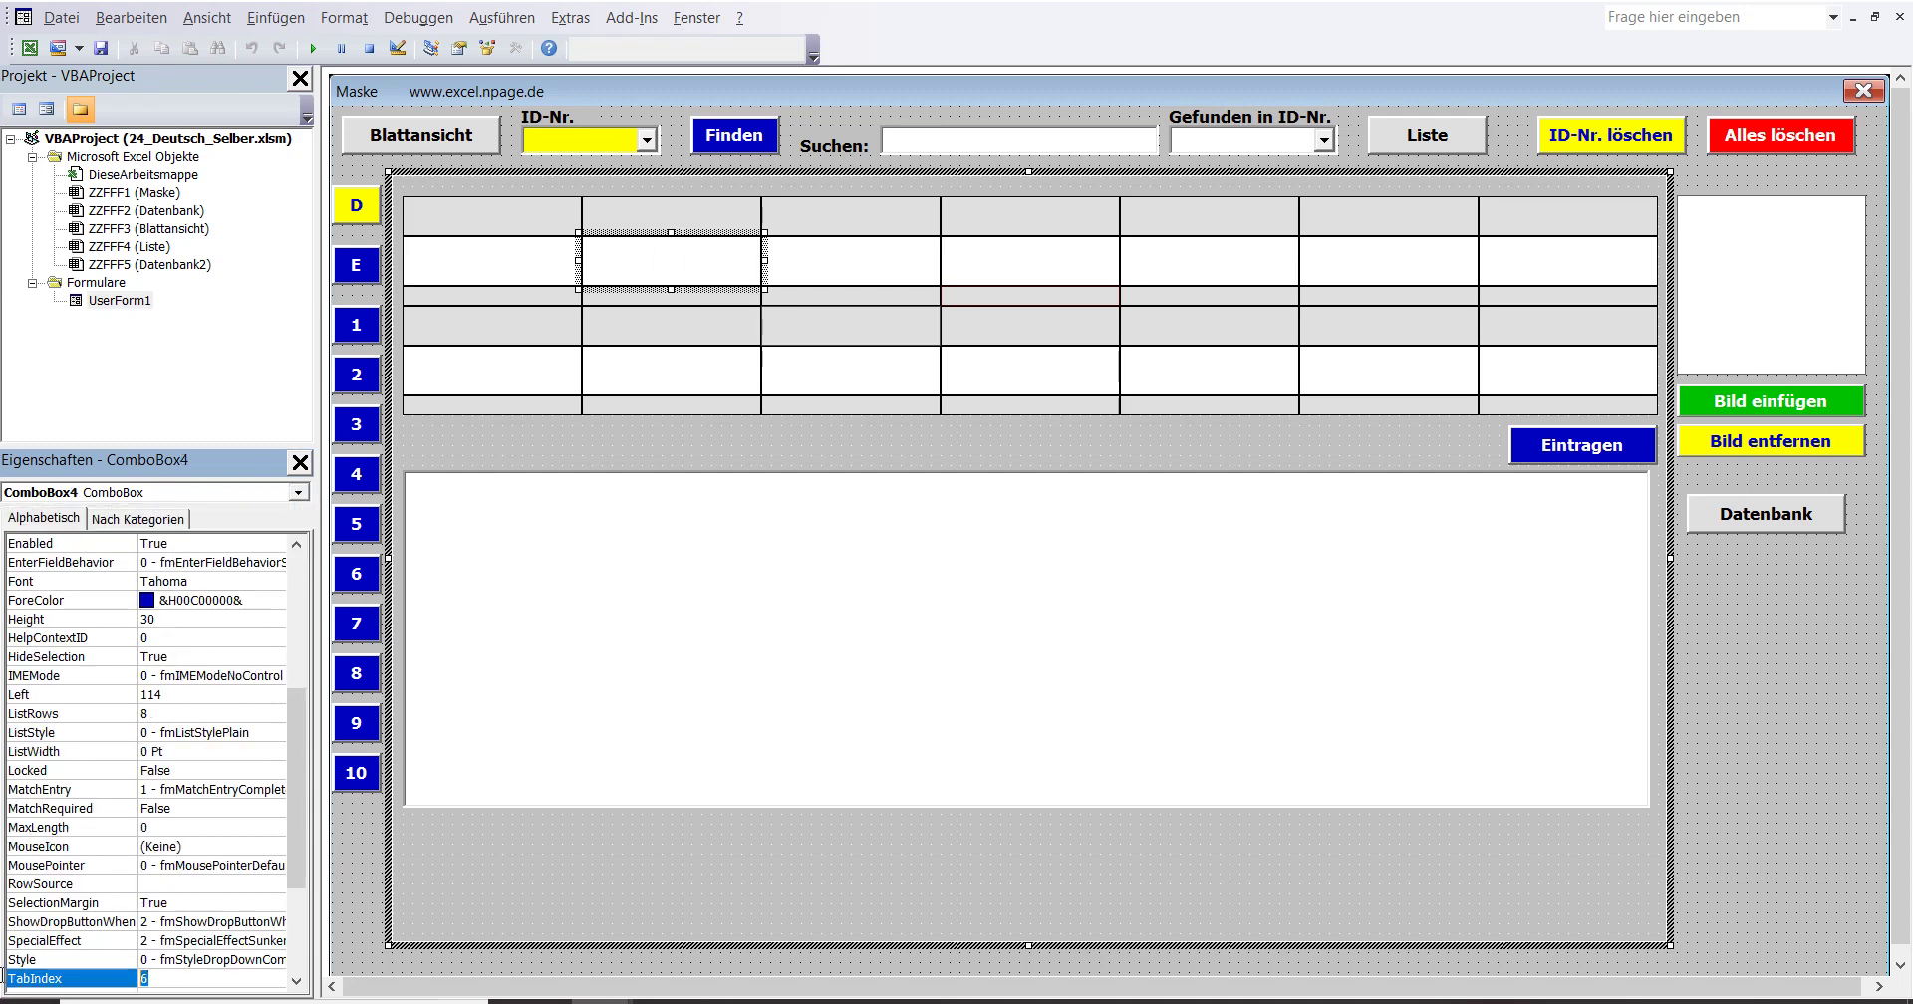
click(298, 492)
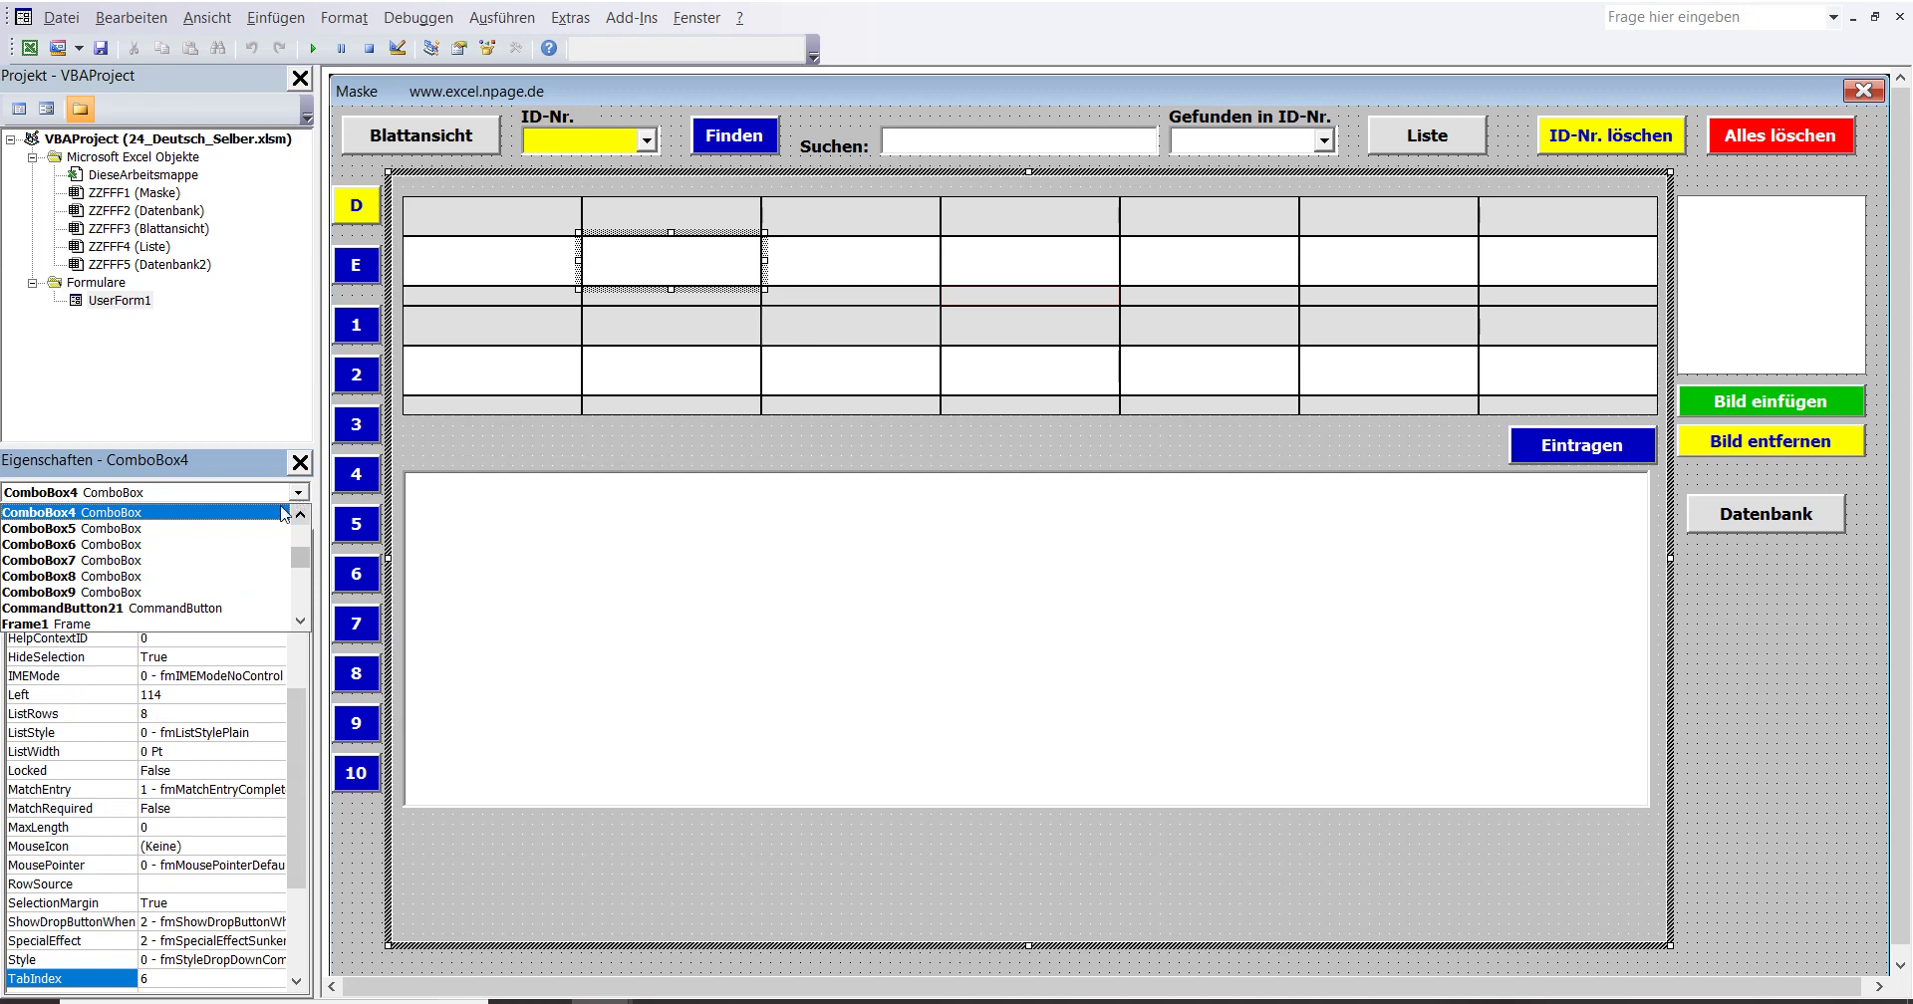
click(60, 528)
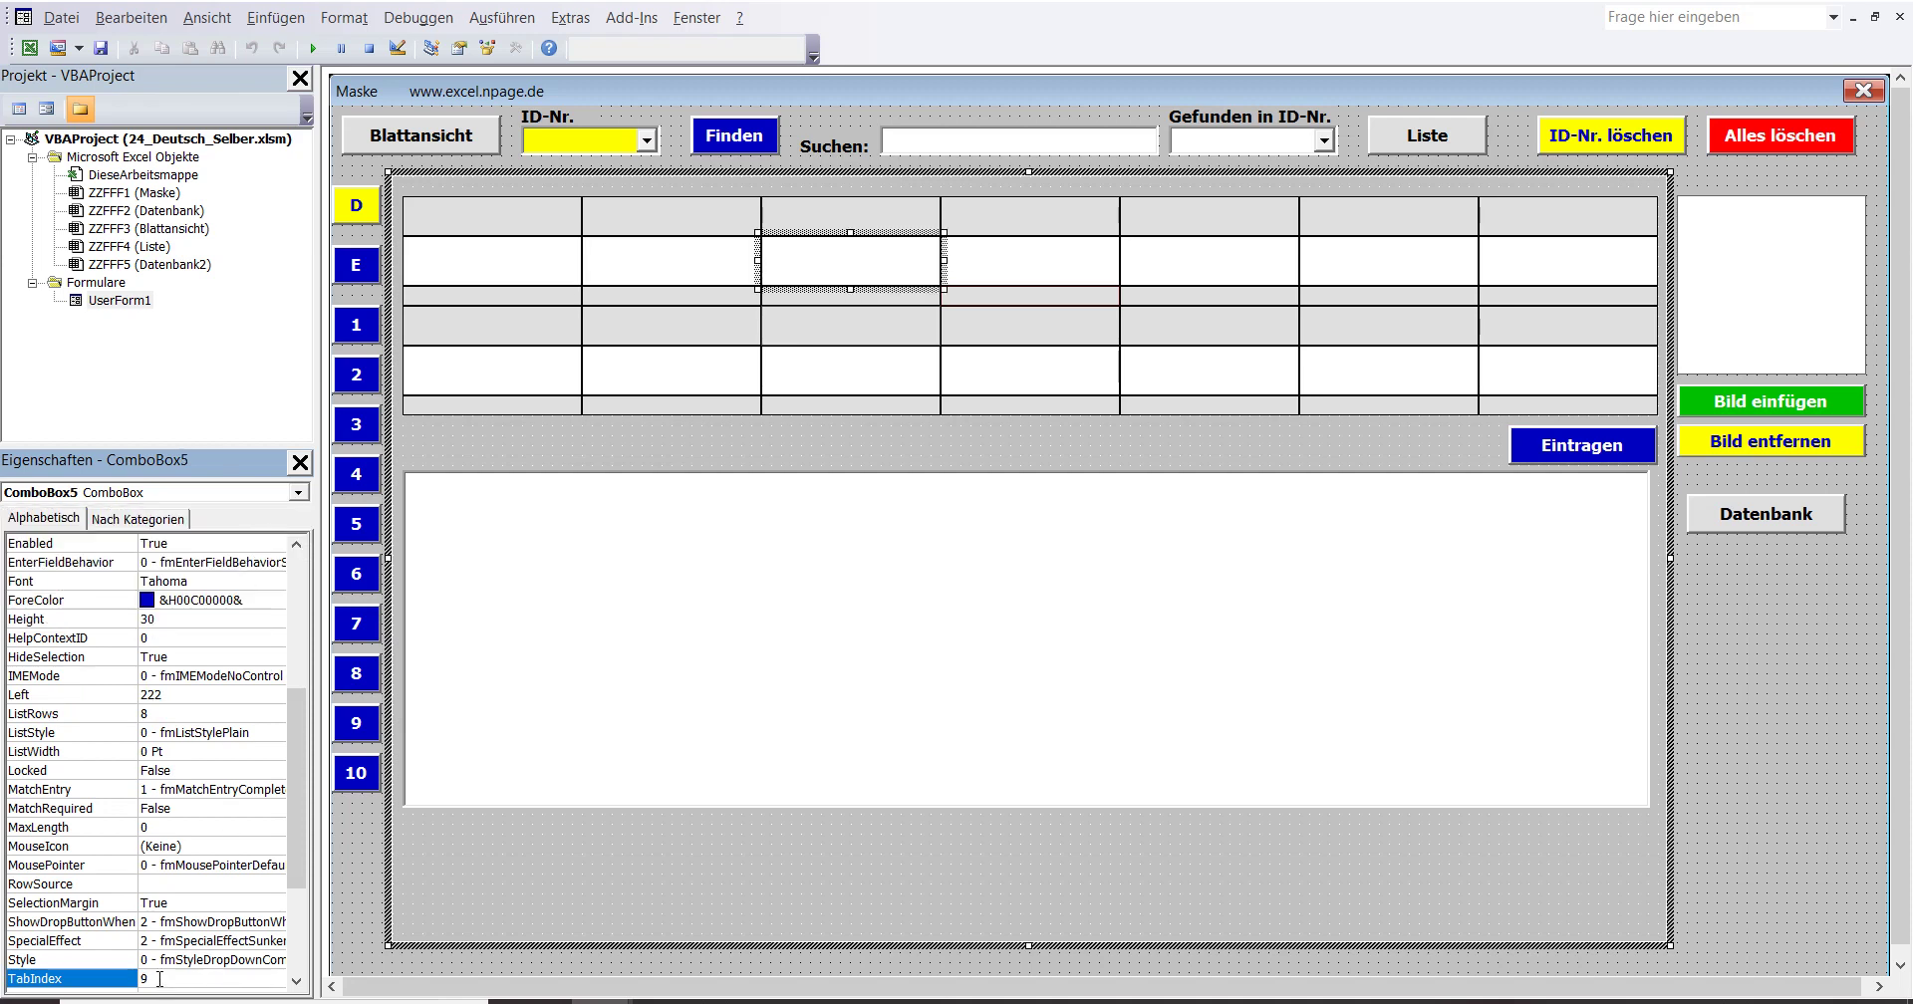
click(298, 492)
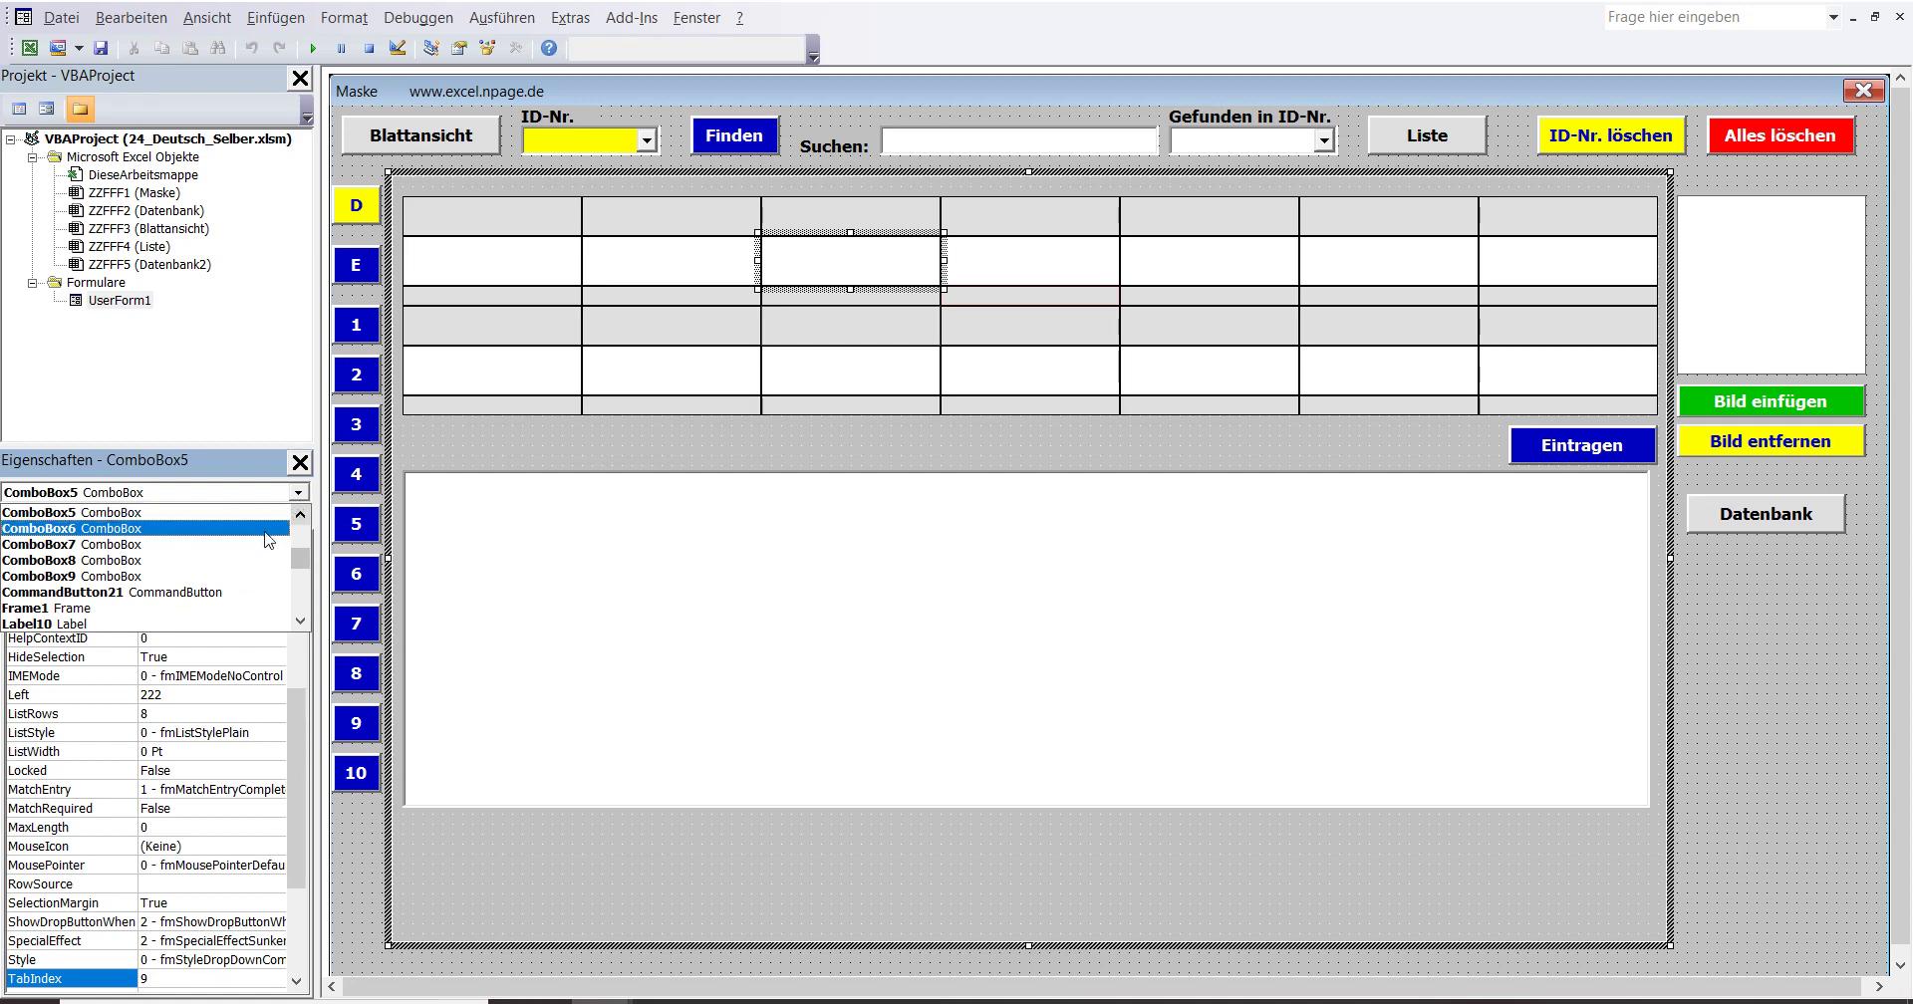
click(267, 529)
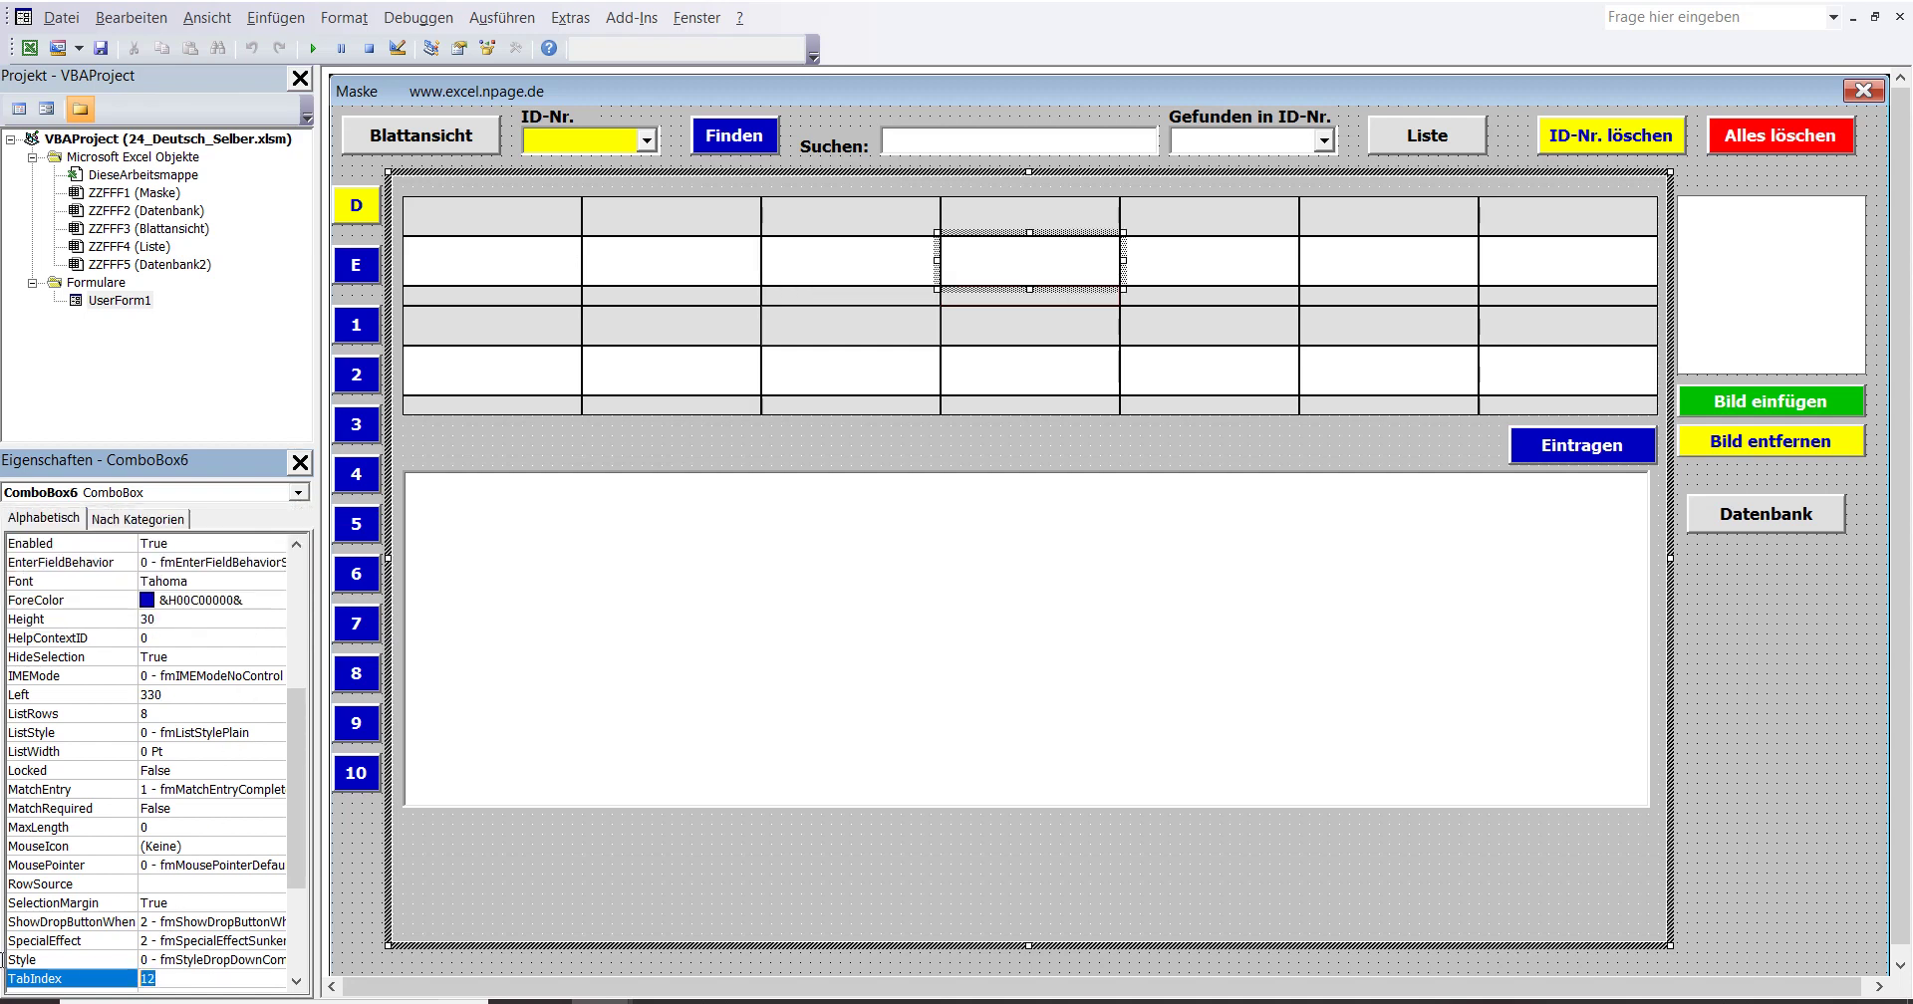
click(298, 492)
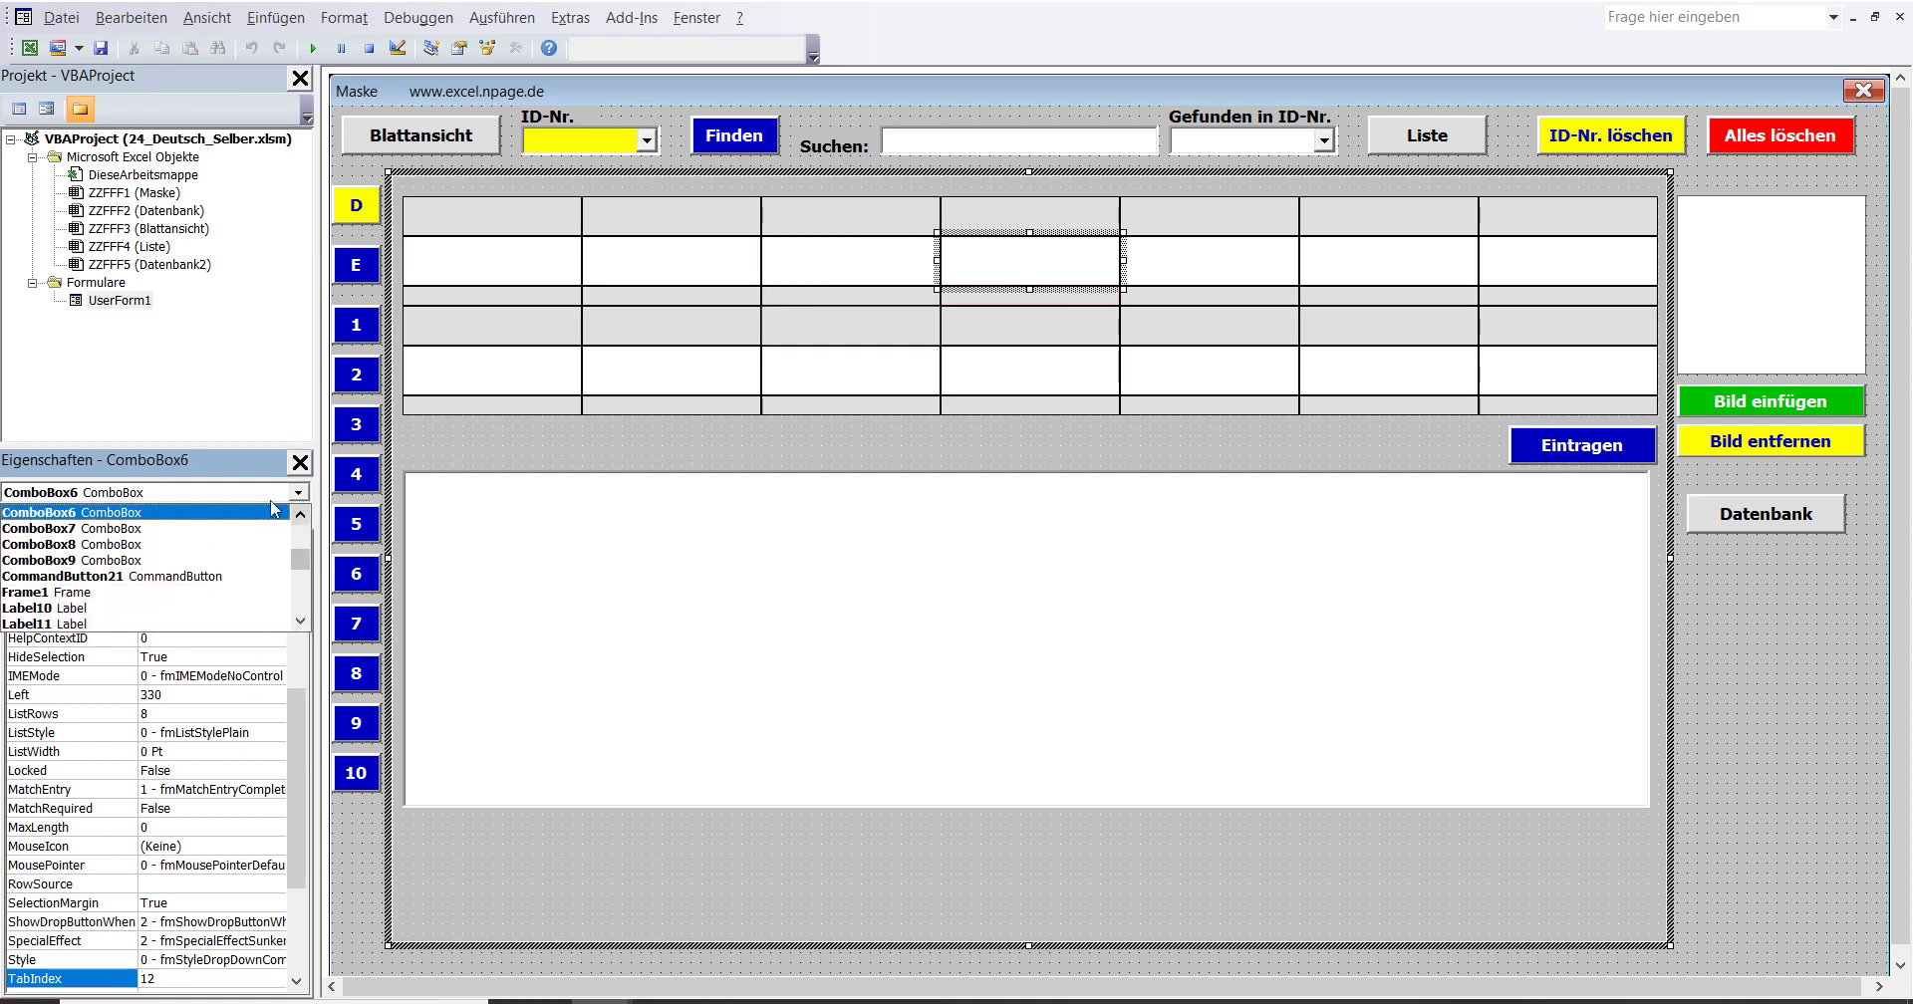
Go through ComboBox7, ComboBox8, ComboBox9 and ComboBox10 for TabIndex 15, 18, 21, 24.
click(229, 528)
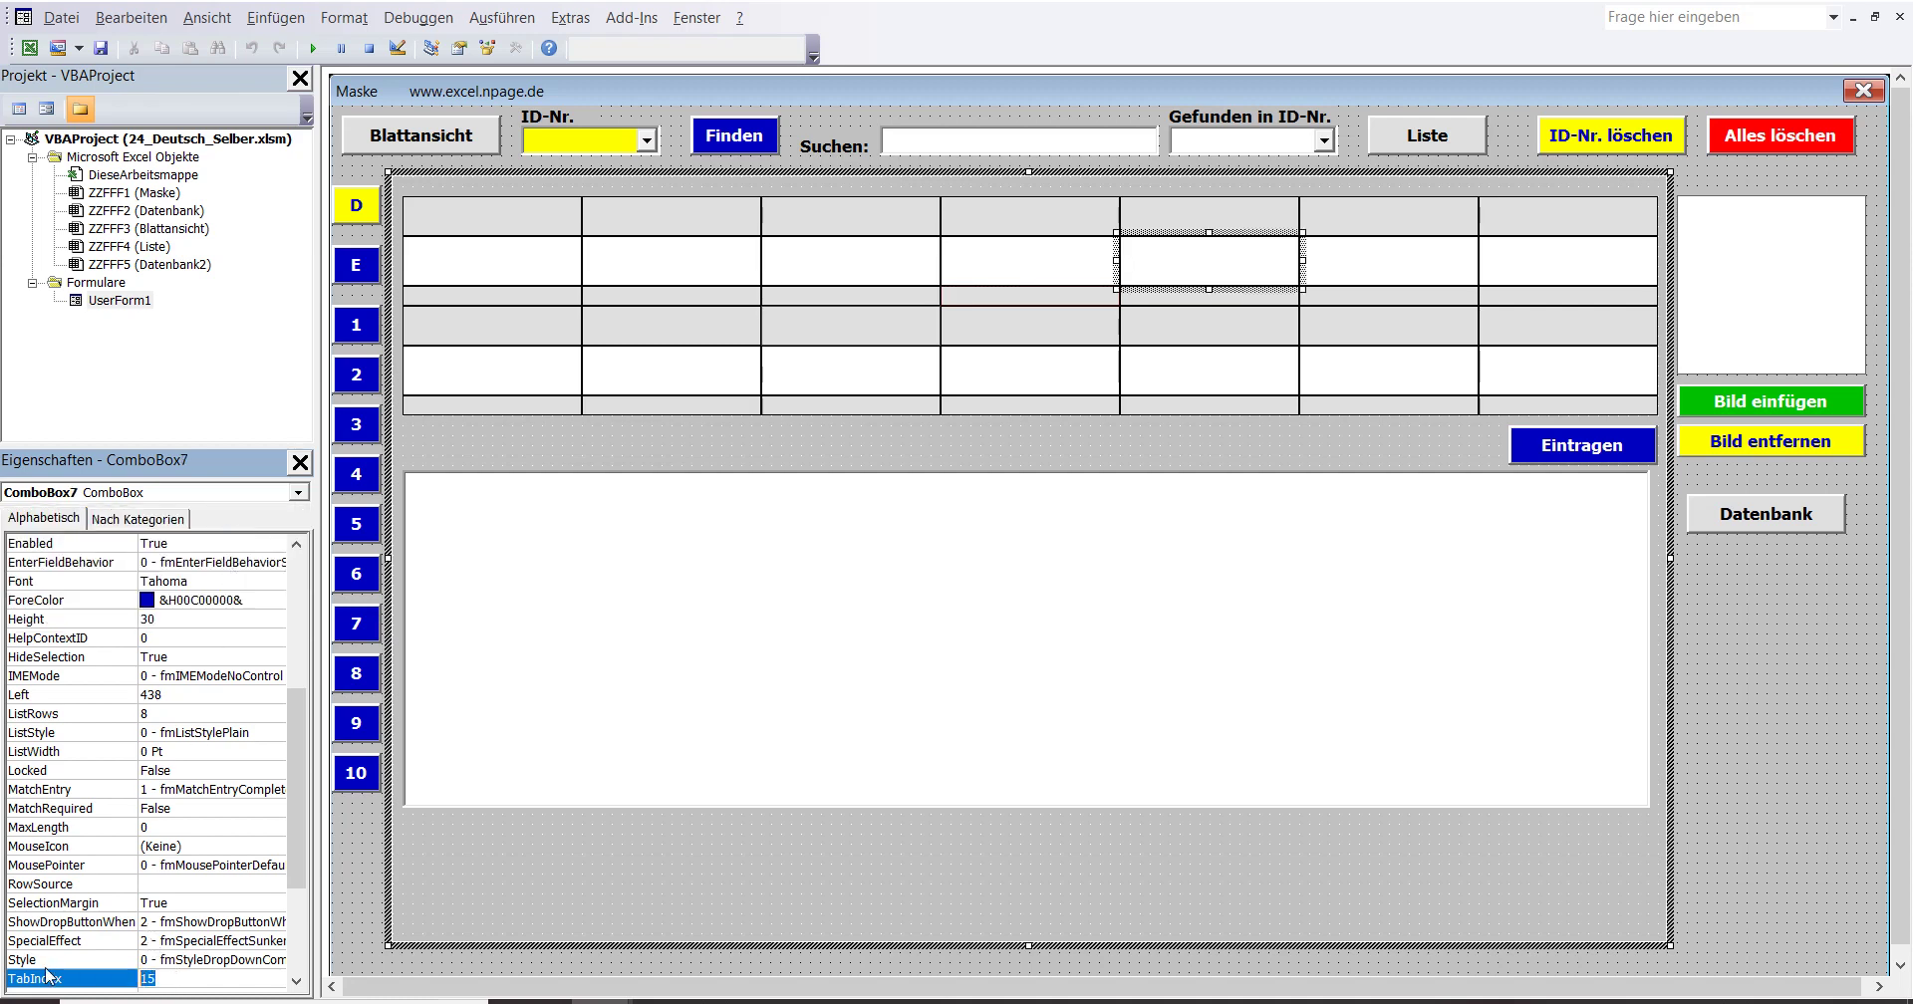
click(298, 492)
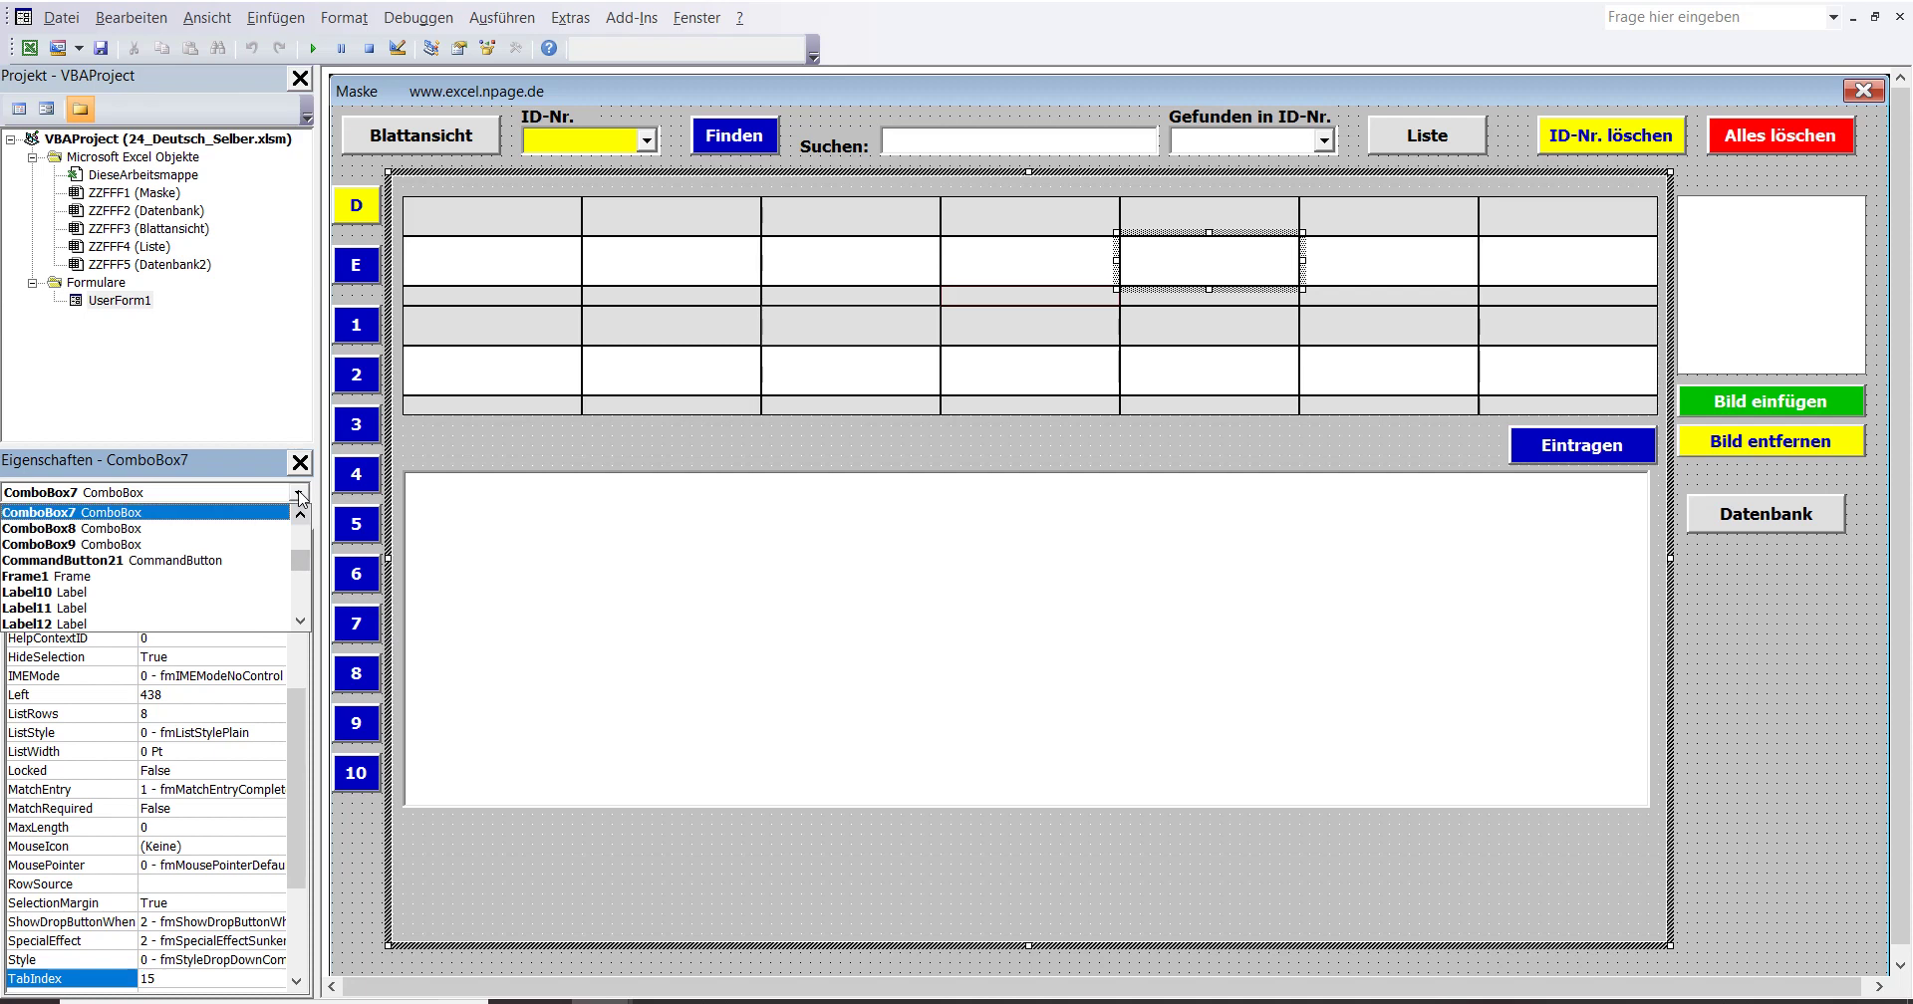
click(274, 528)
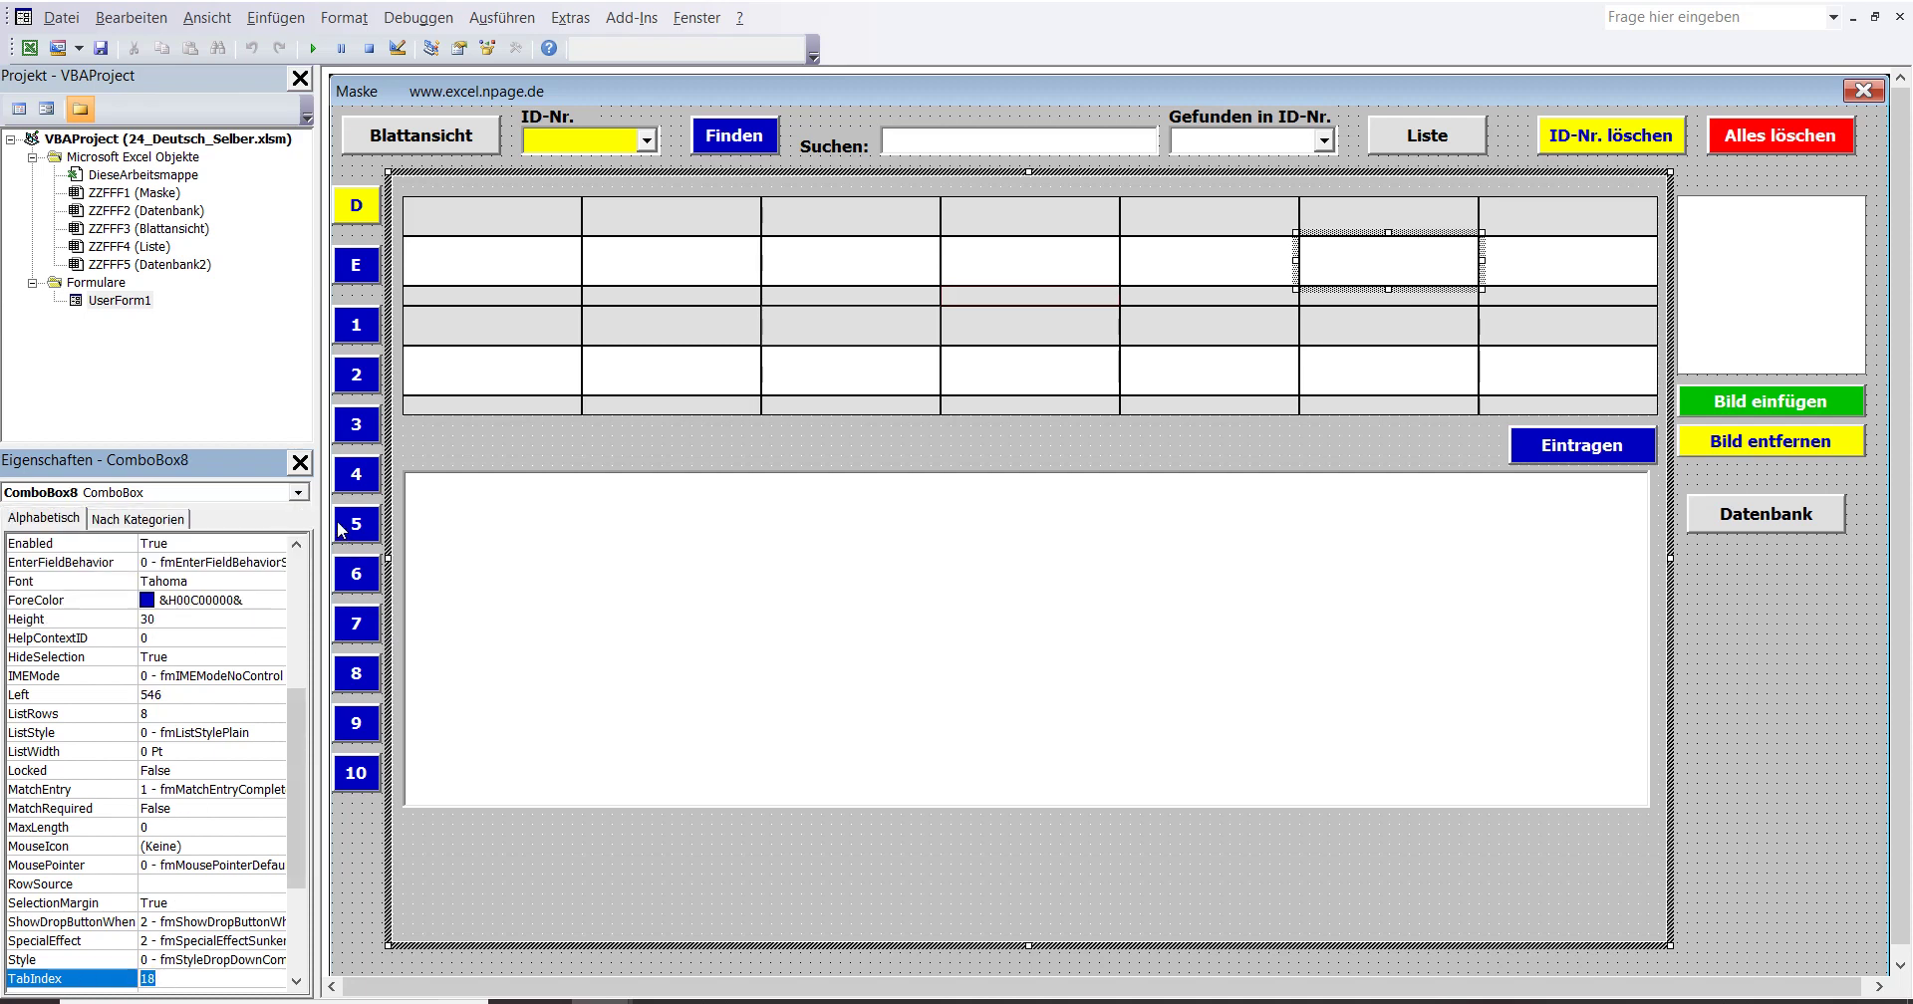
click(298, 493)
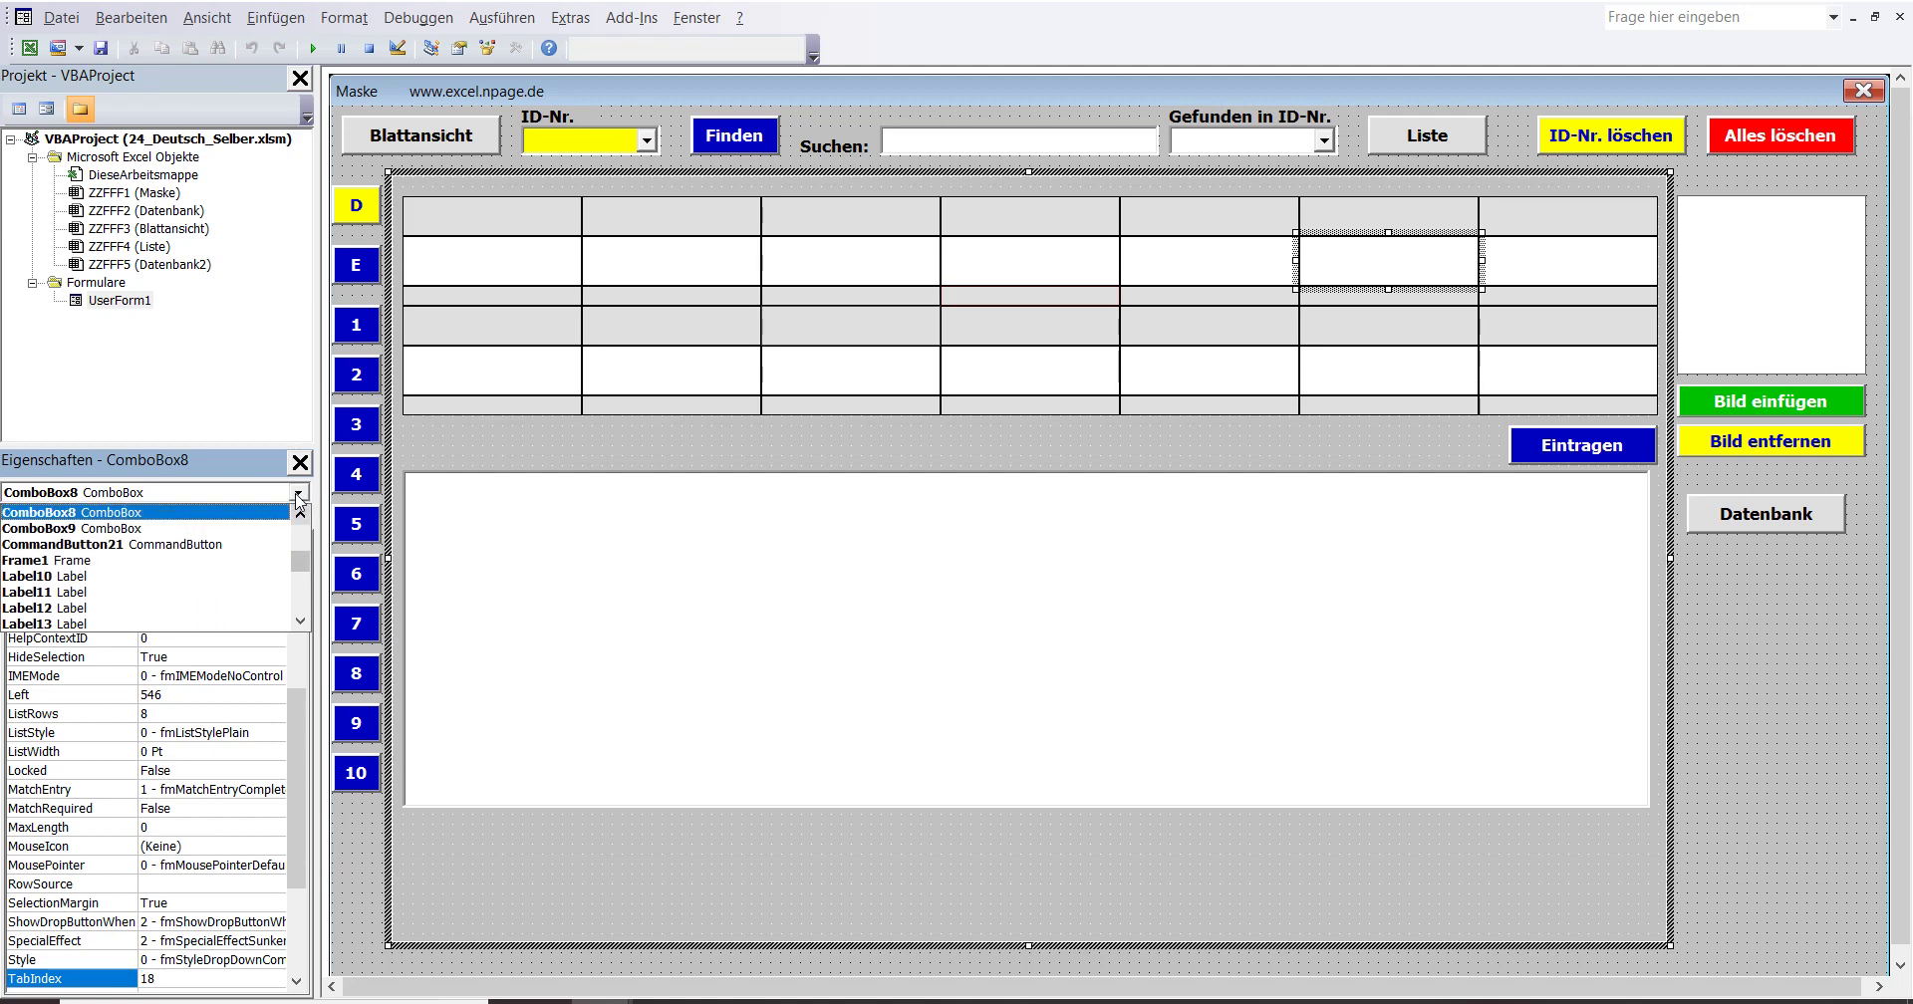
click(261, 528)
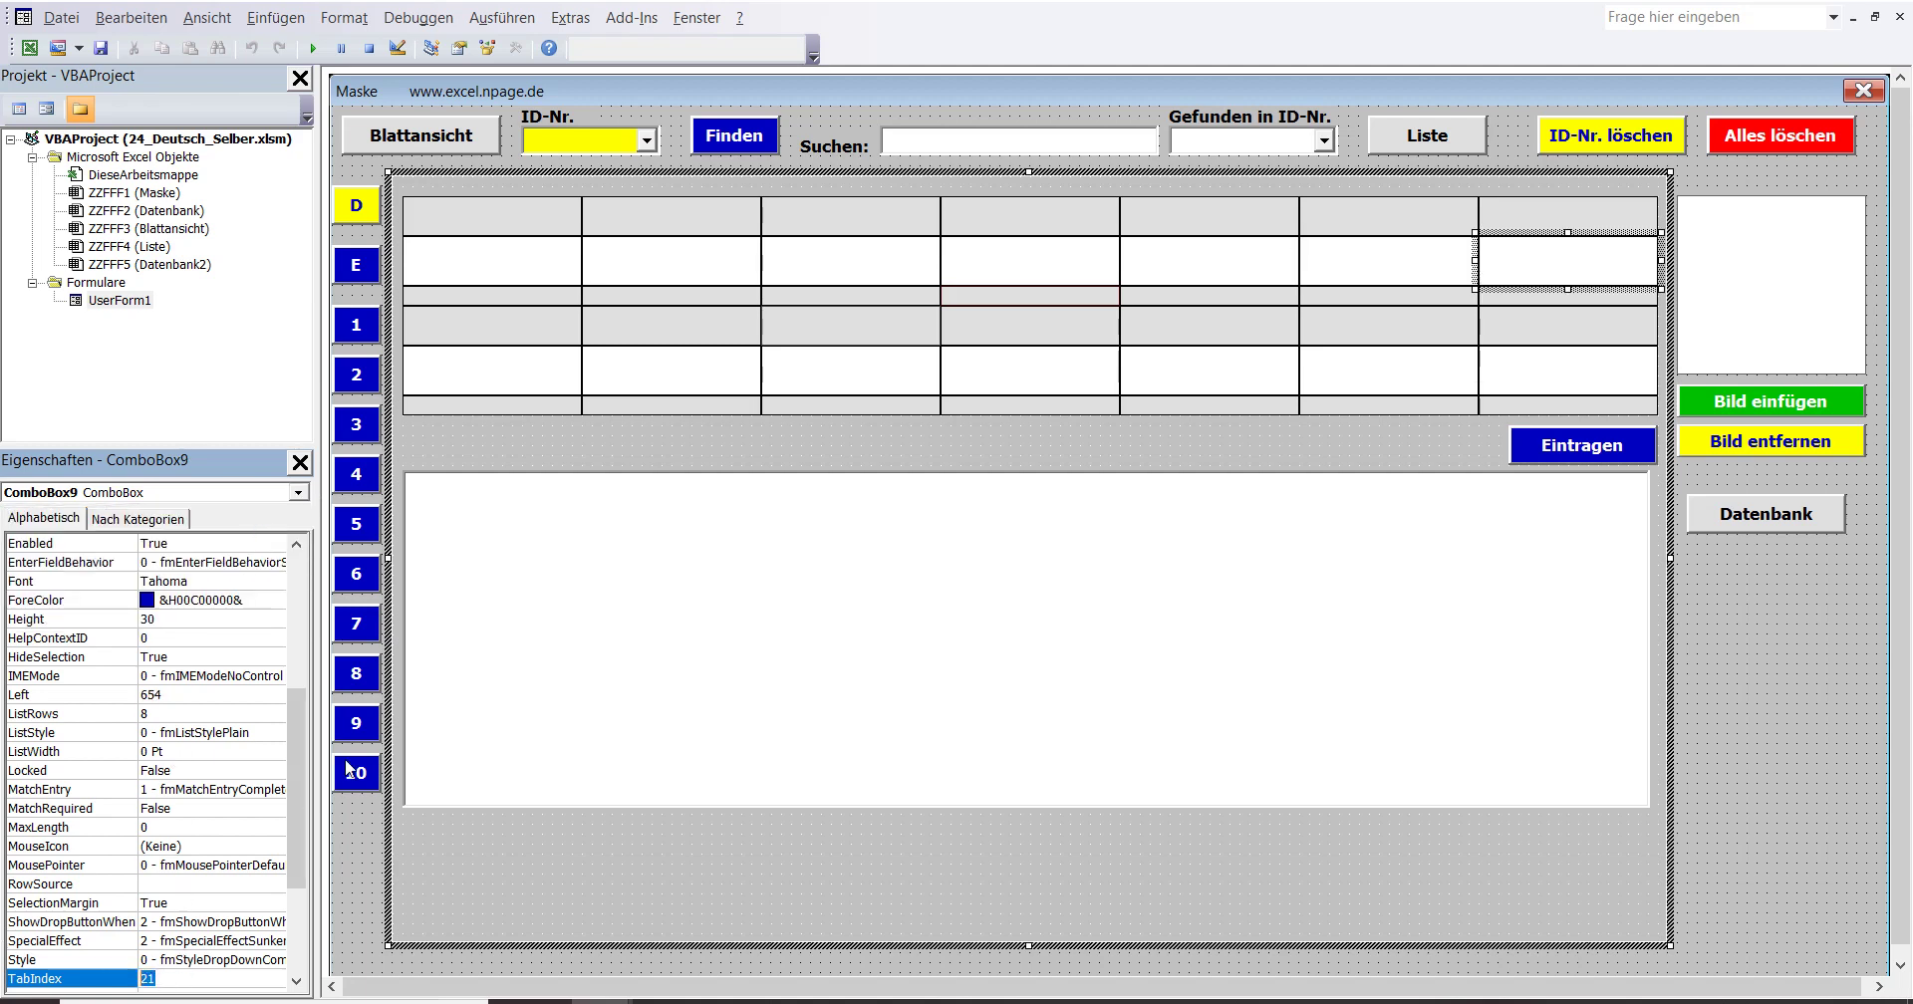
click(298, 492)
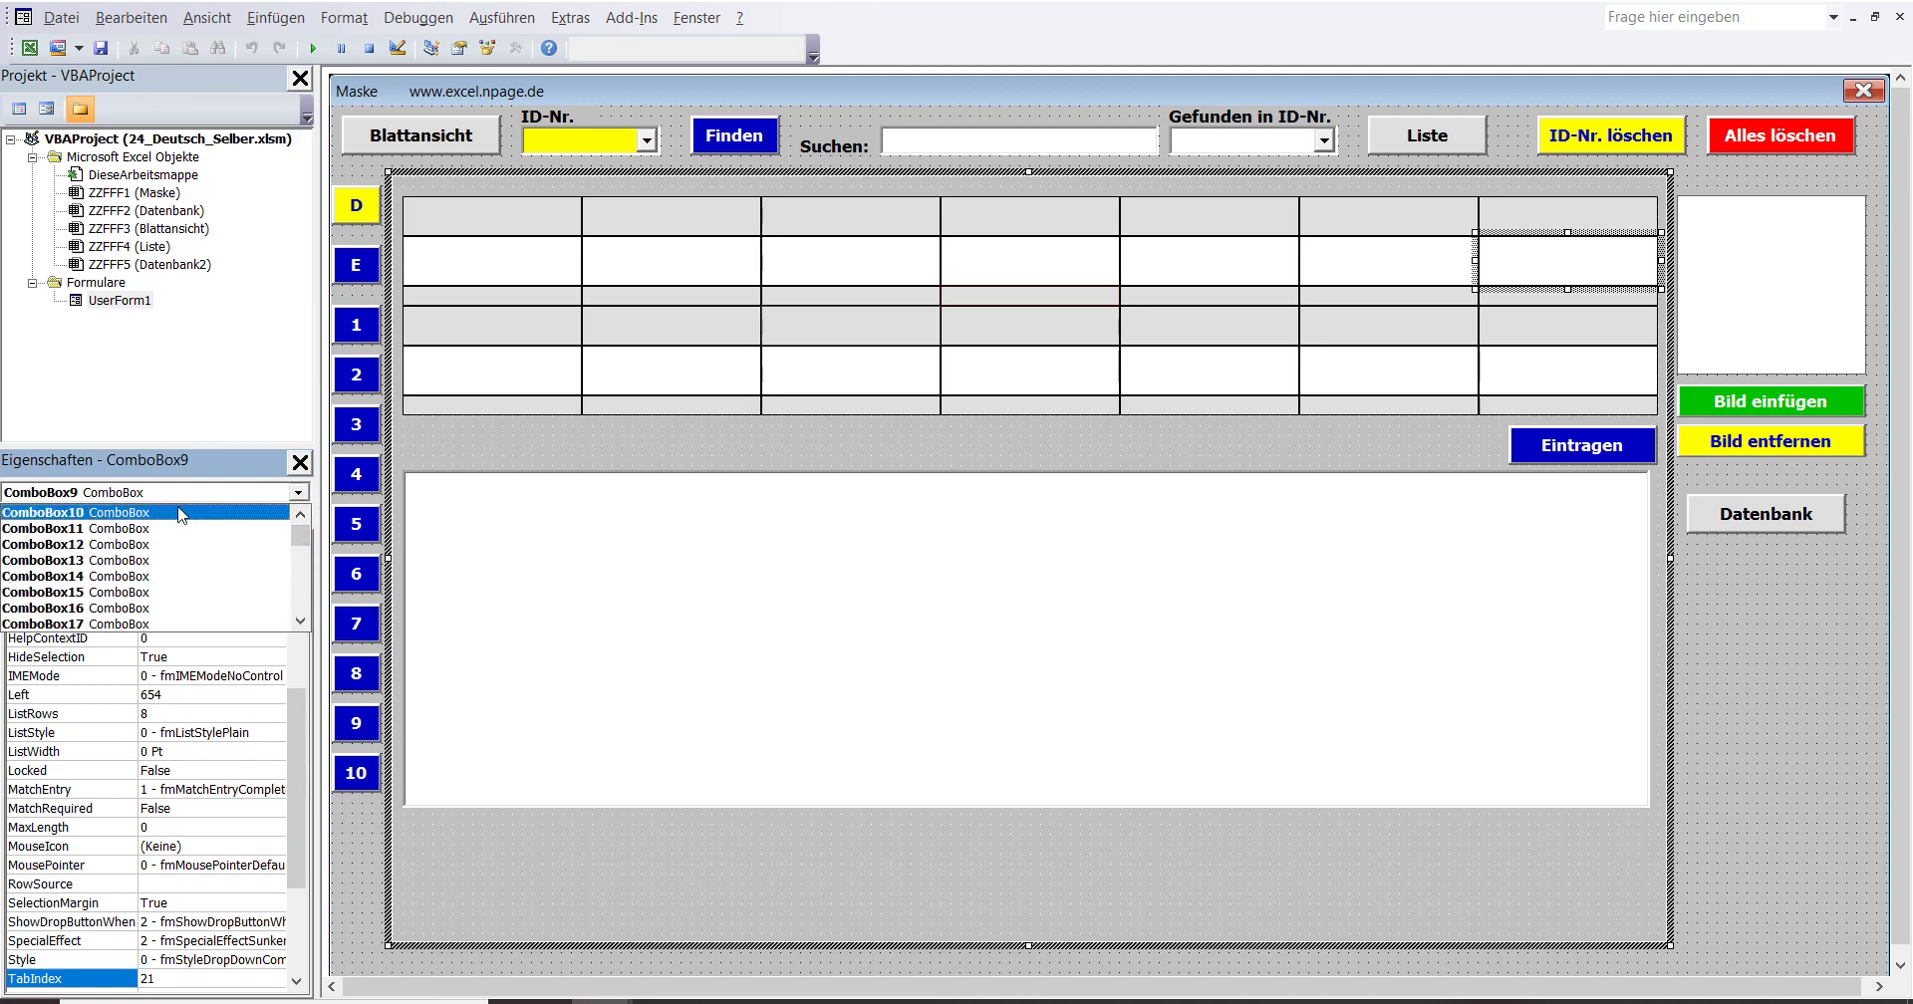
click(174, 514)
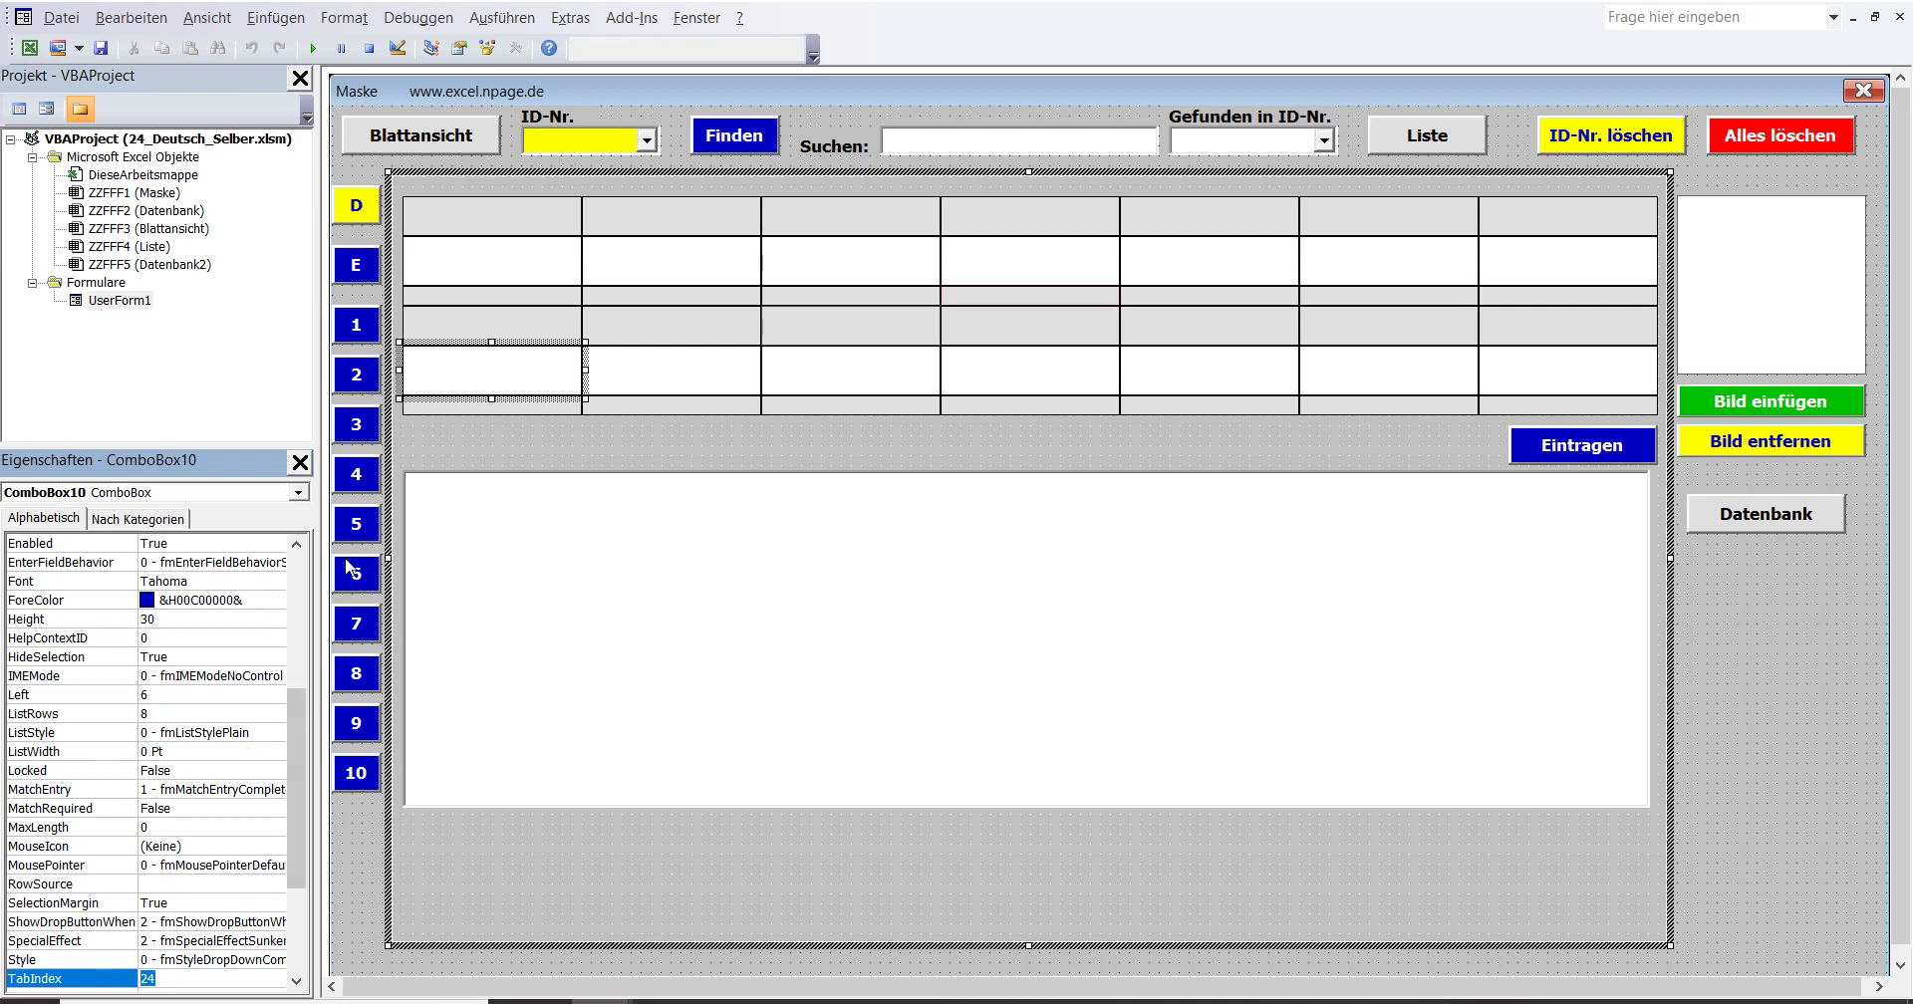
Assign TabIndex 27, 30, 33 and 36 to ComboBox11, ComboBox12, ComboBox13 and ComboBox14 in the Properties window.
click(298, 495)
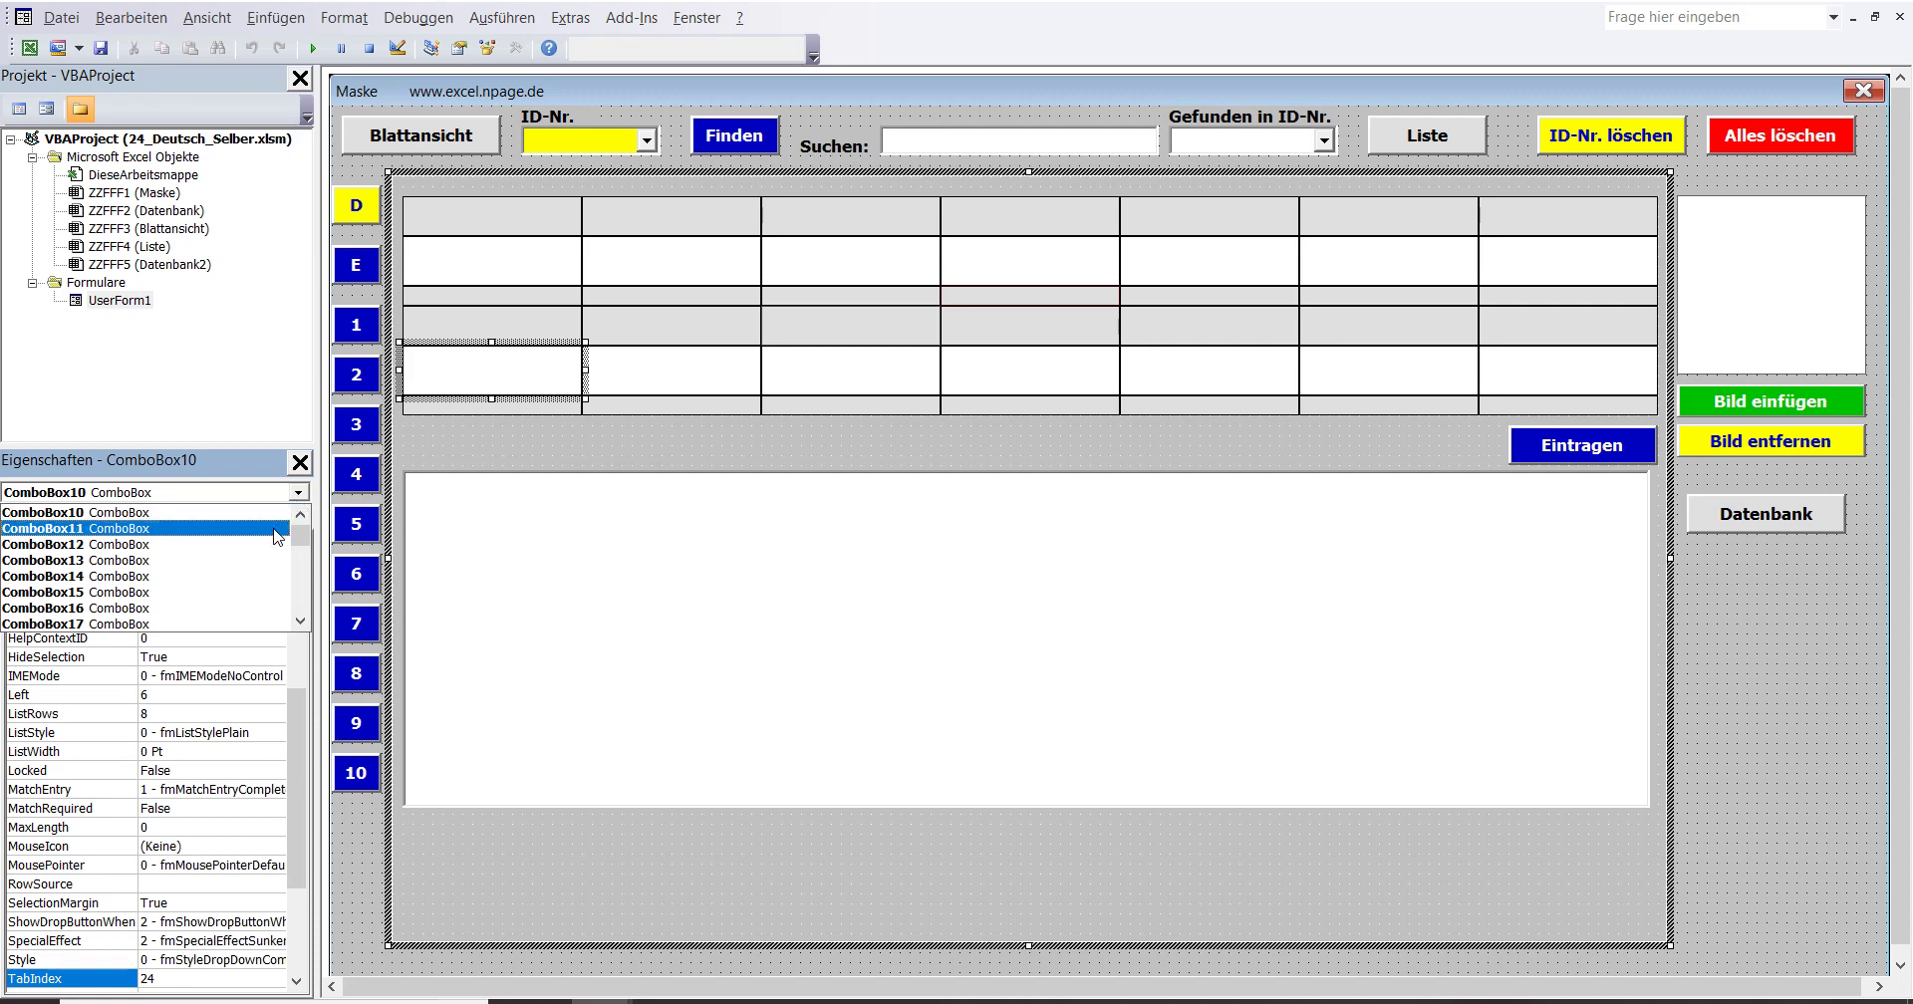
click(278, 528)
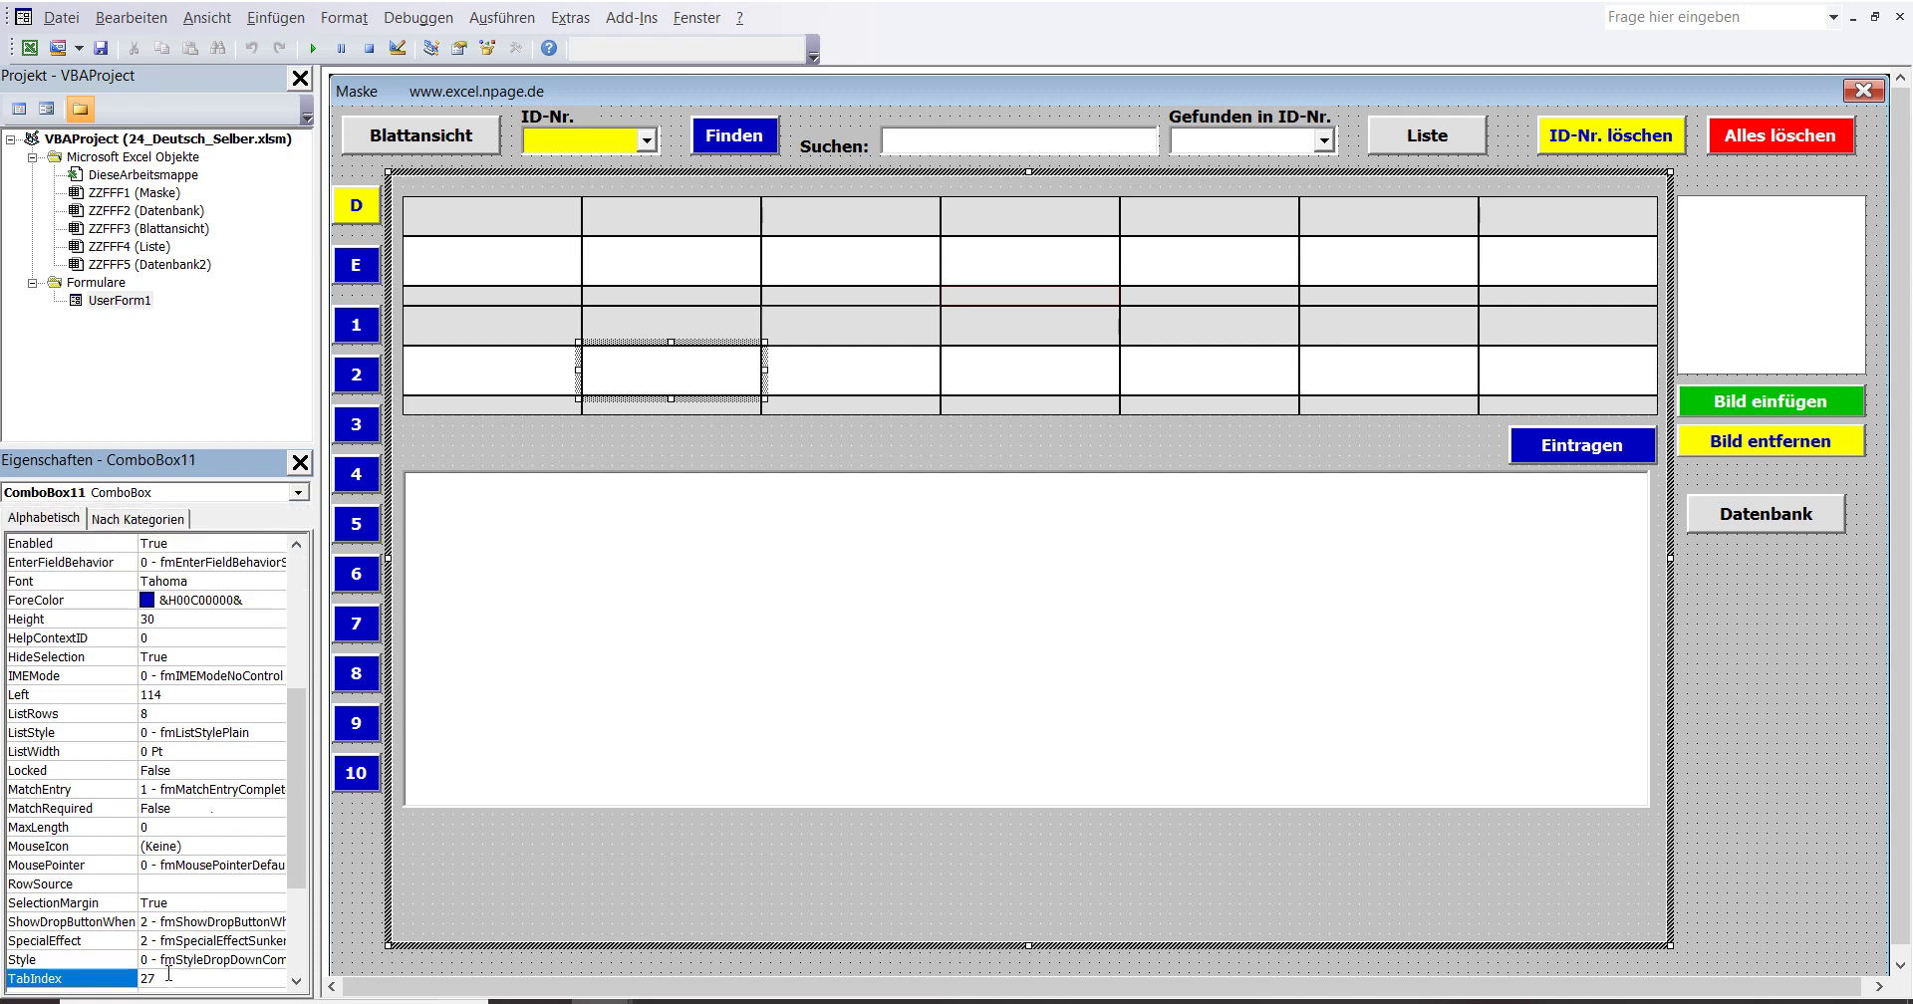
click(298, 492)
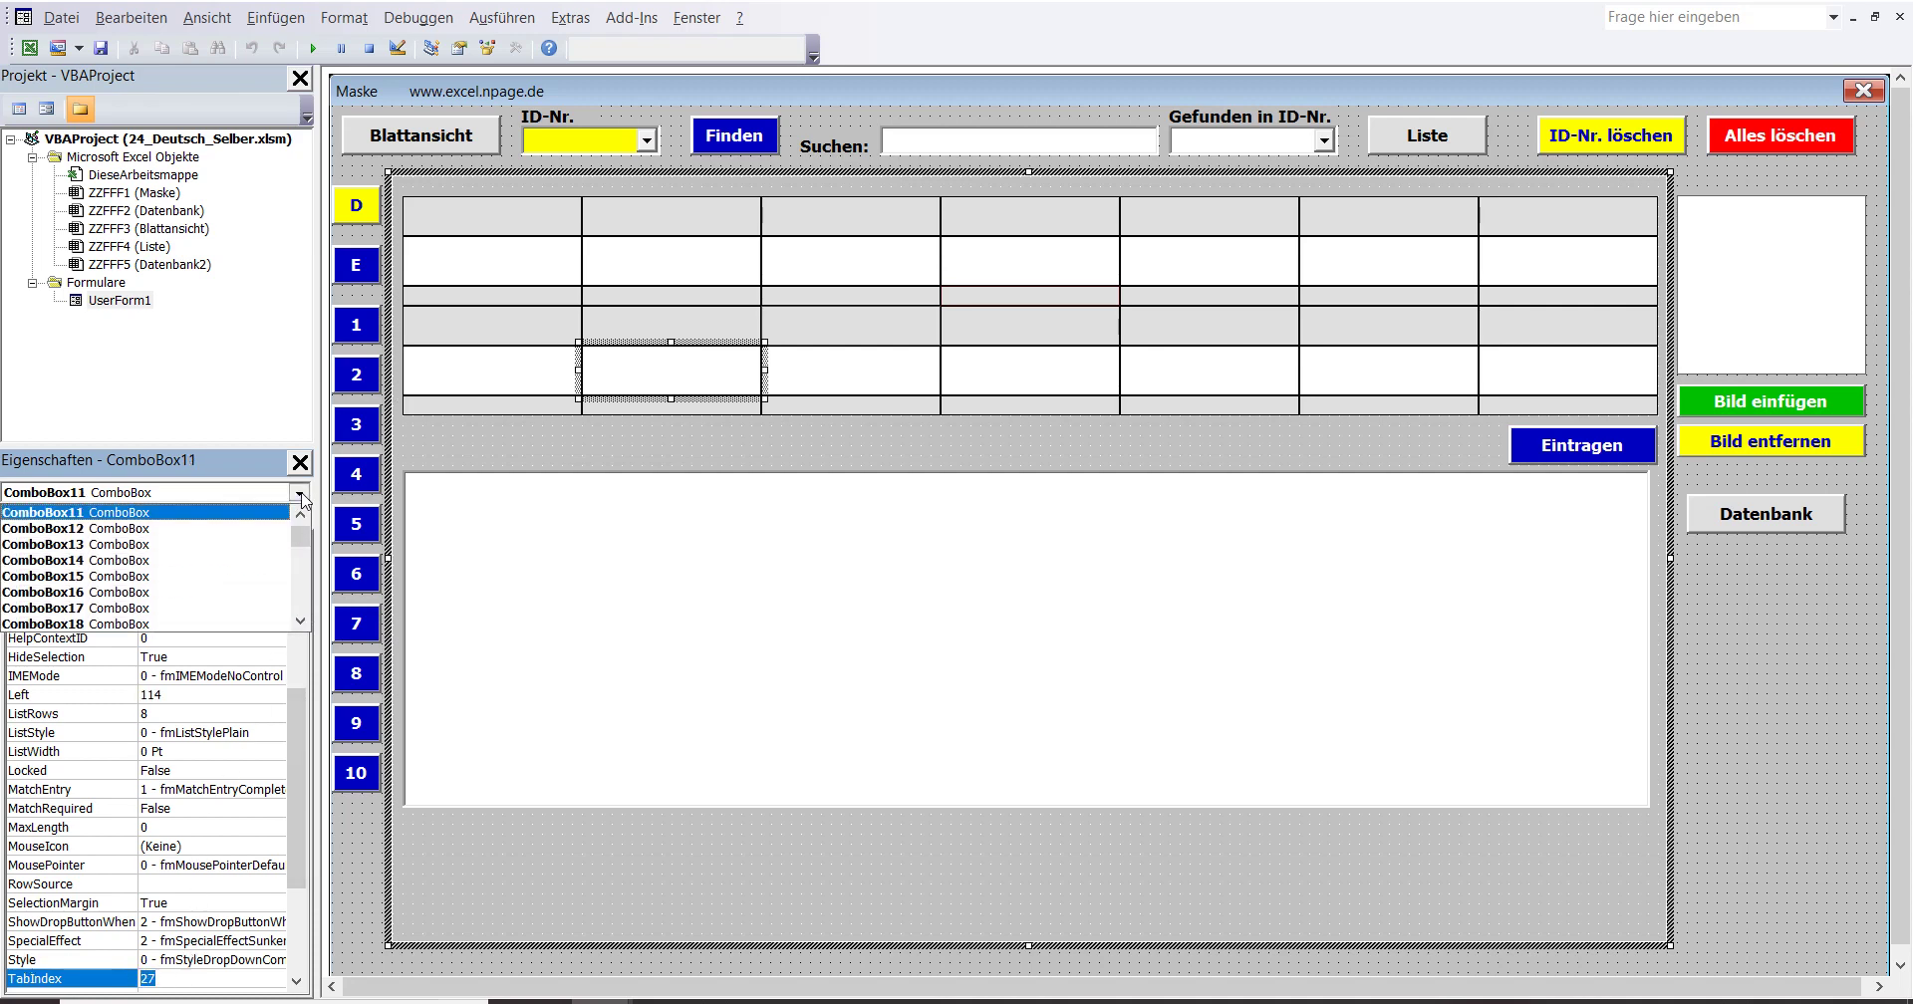
click(276, 528)
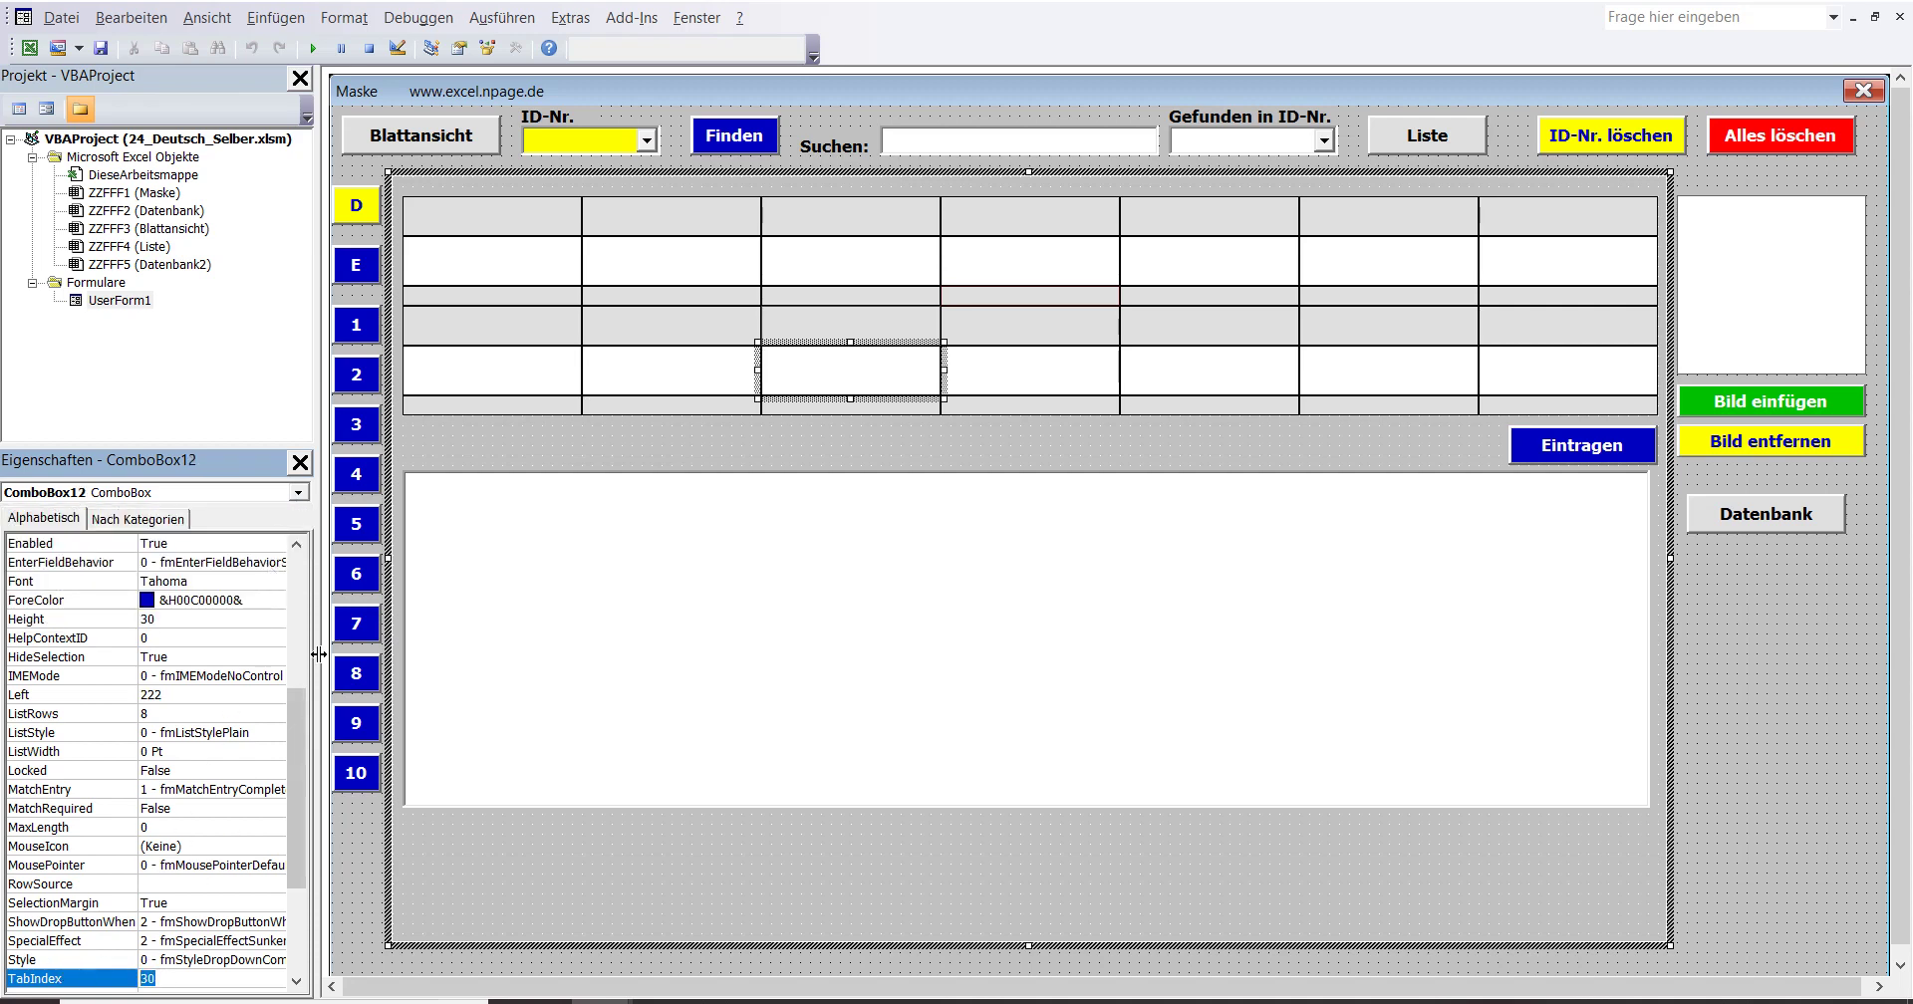
click(298, 493)
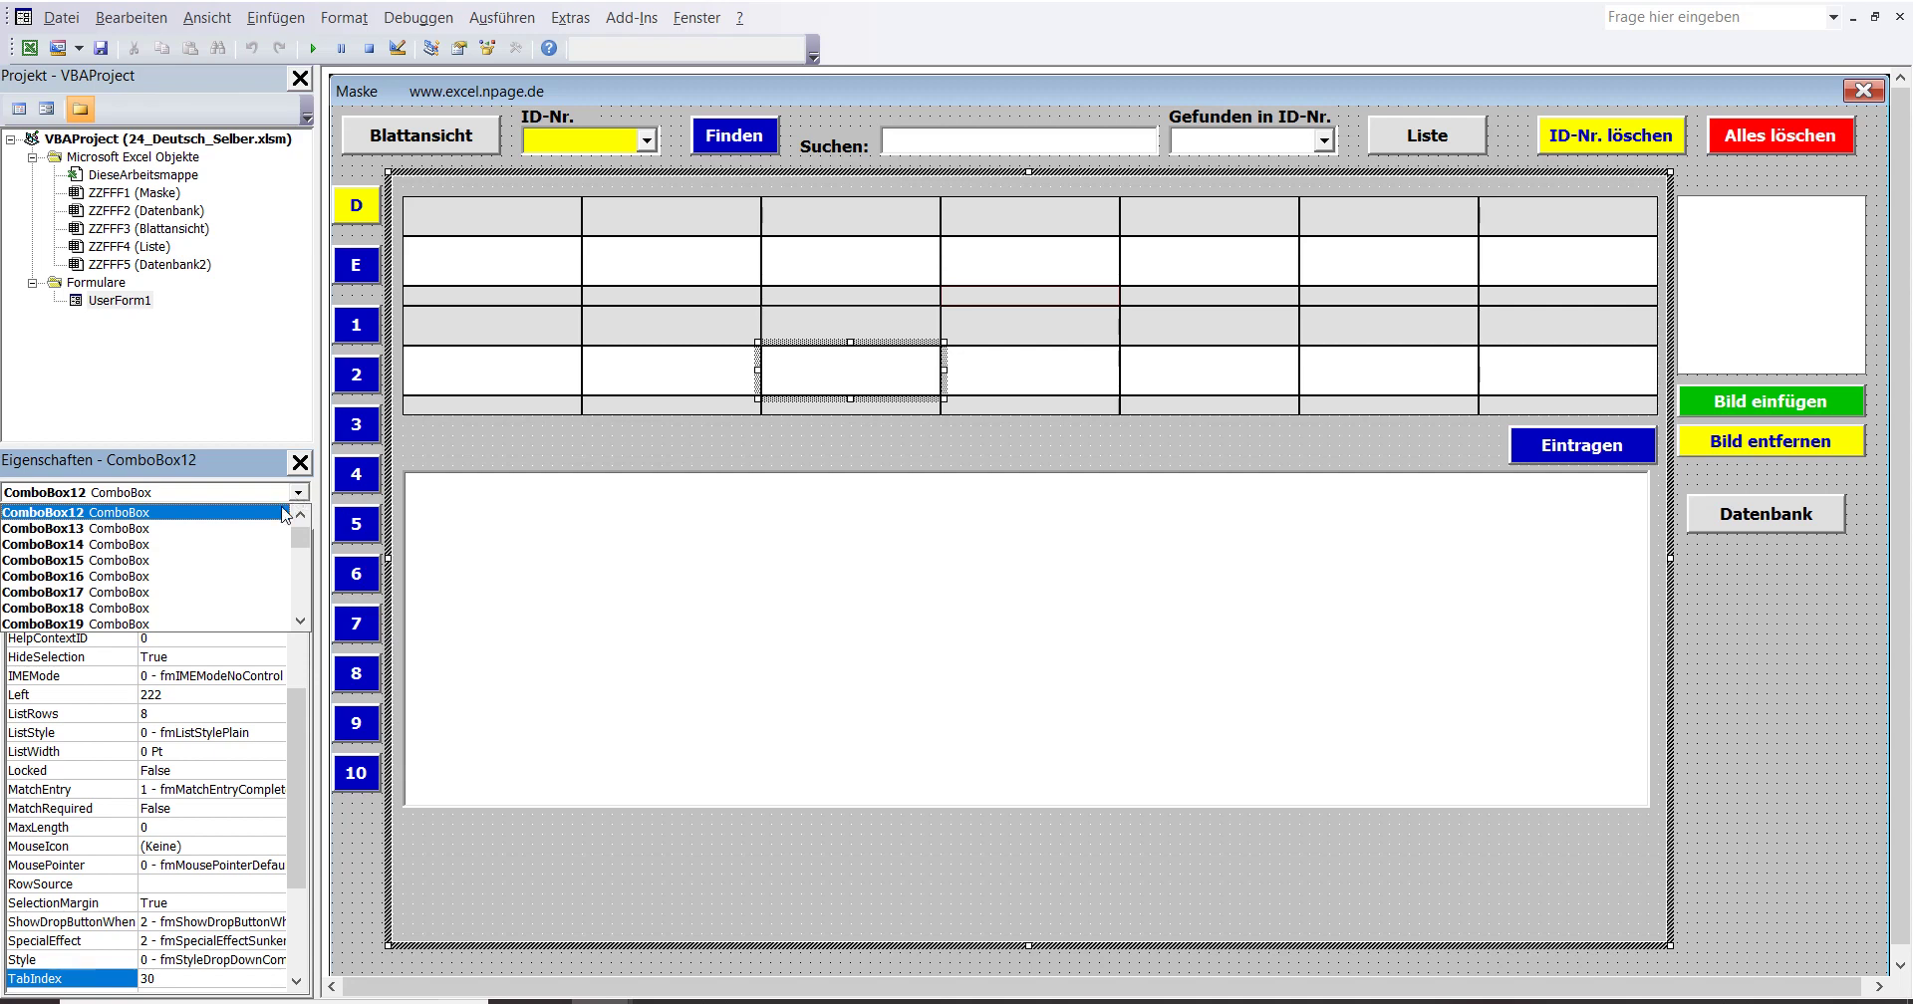
click(267, 528)
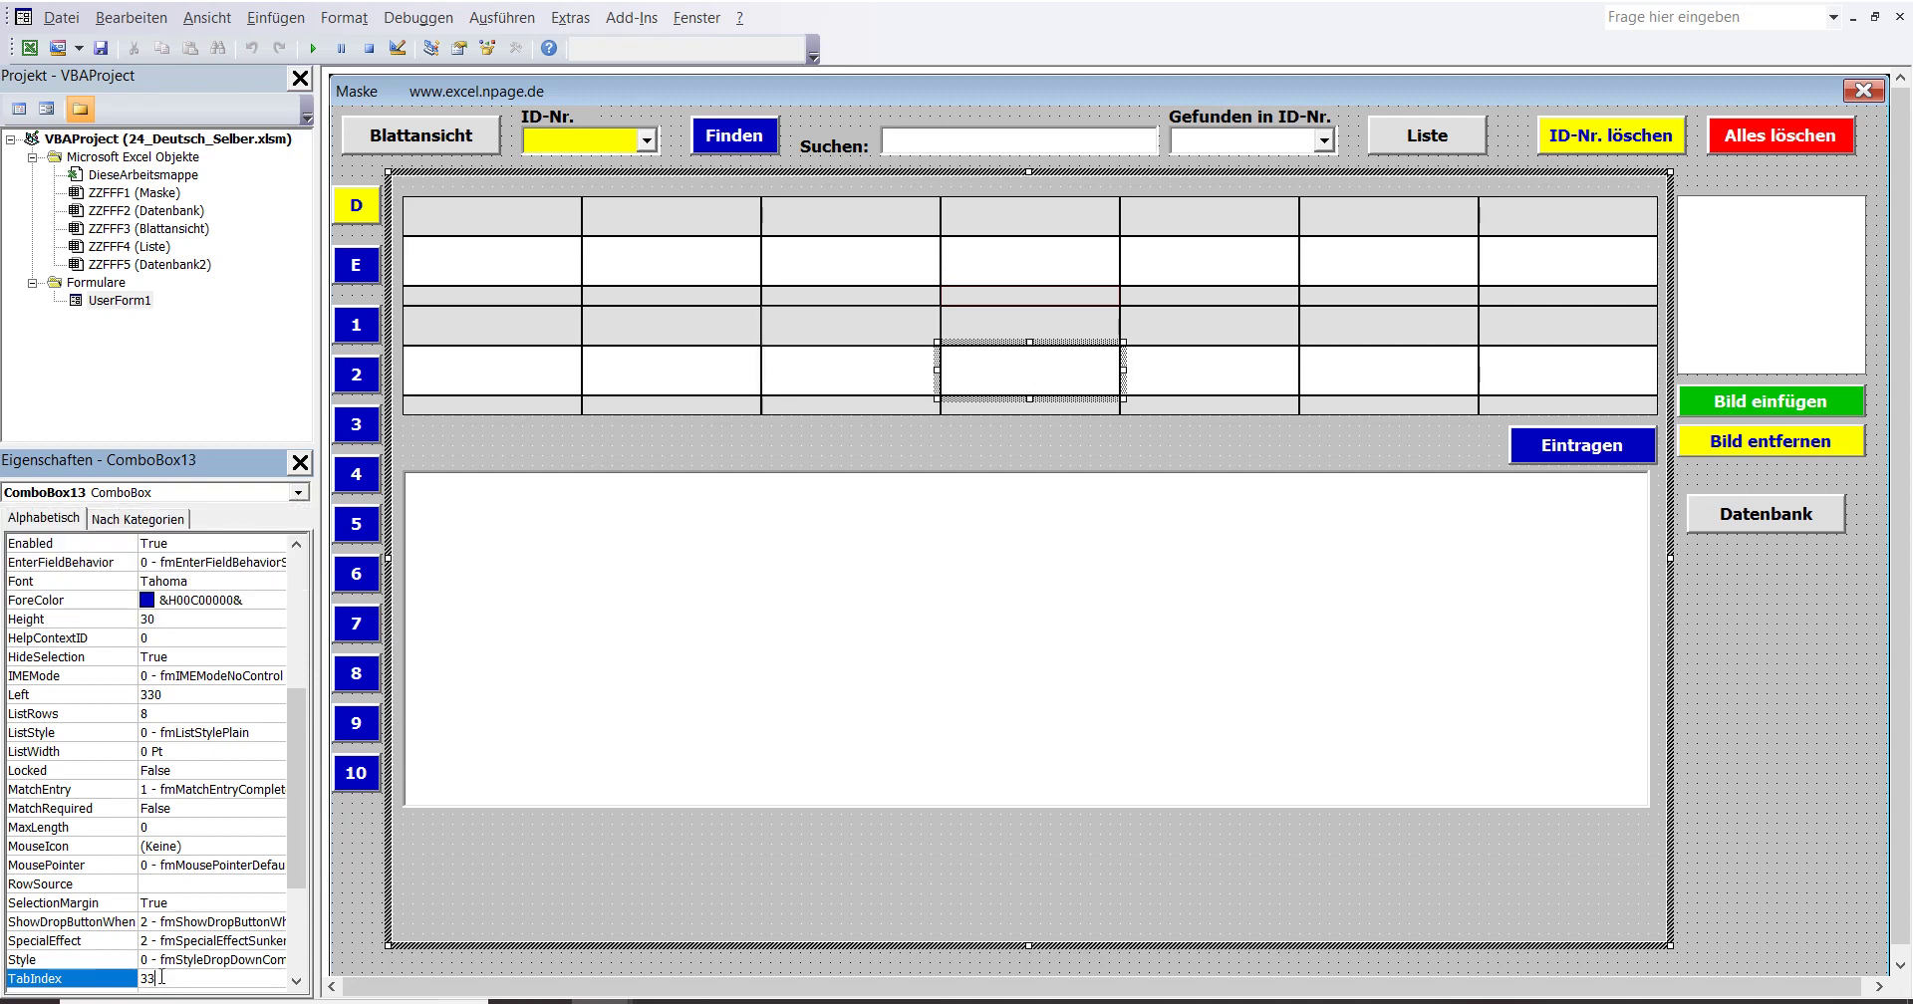
click(297, 492)
click(261, 528)
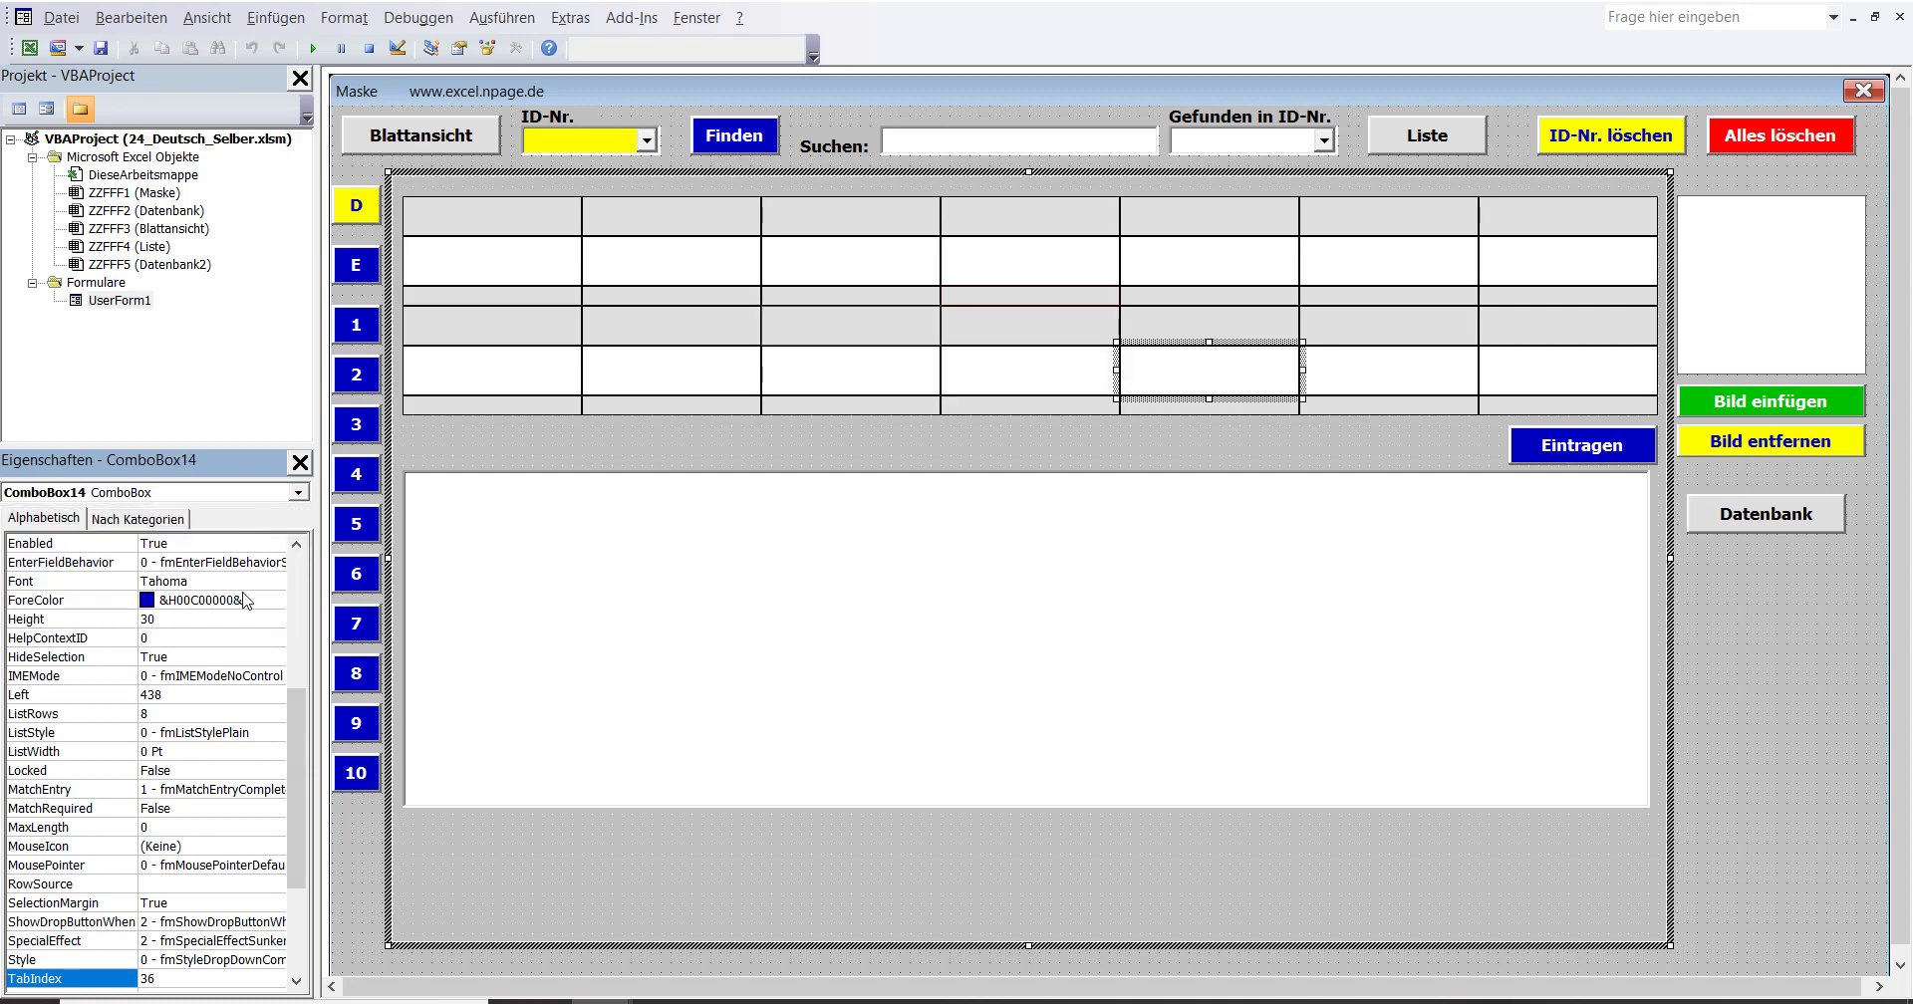
double_click(160, 976)
click(299, 495)
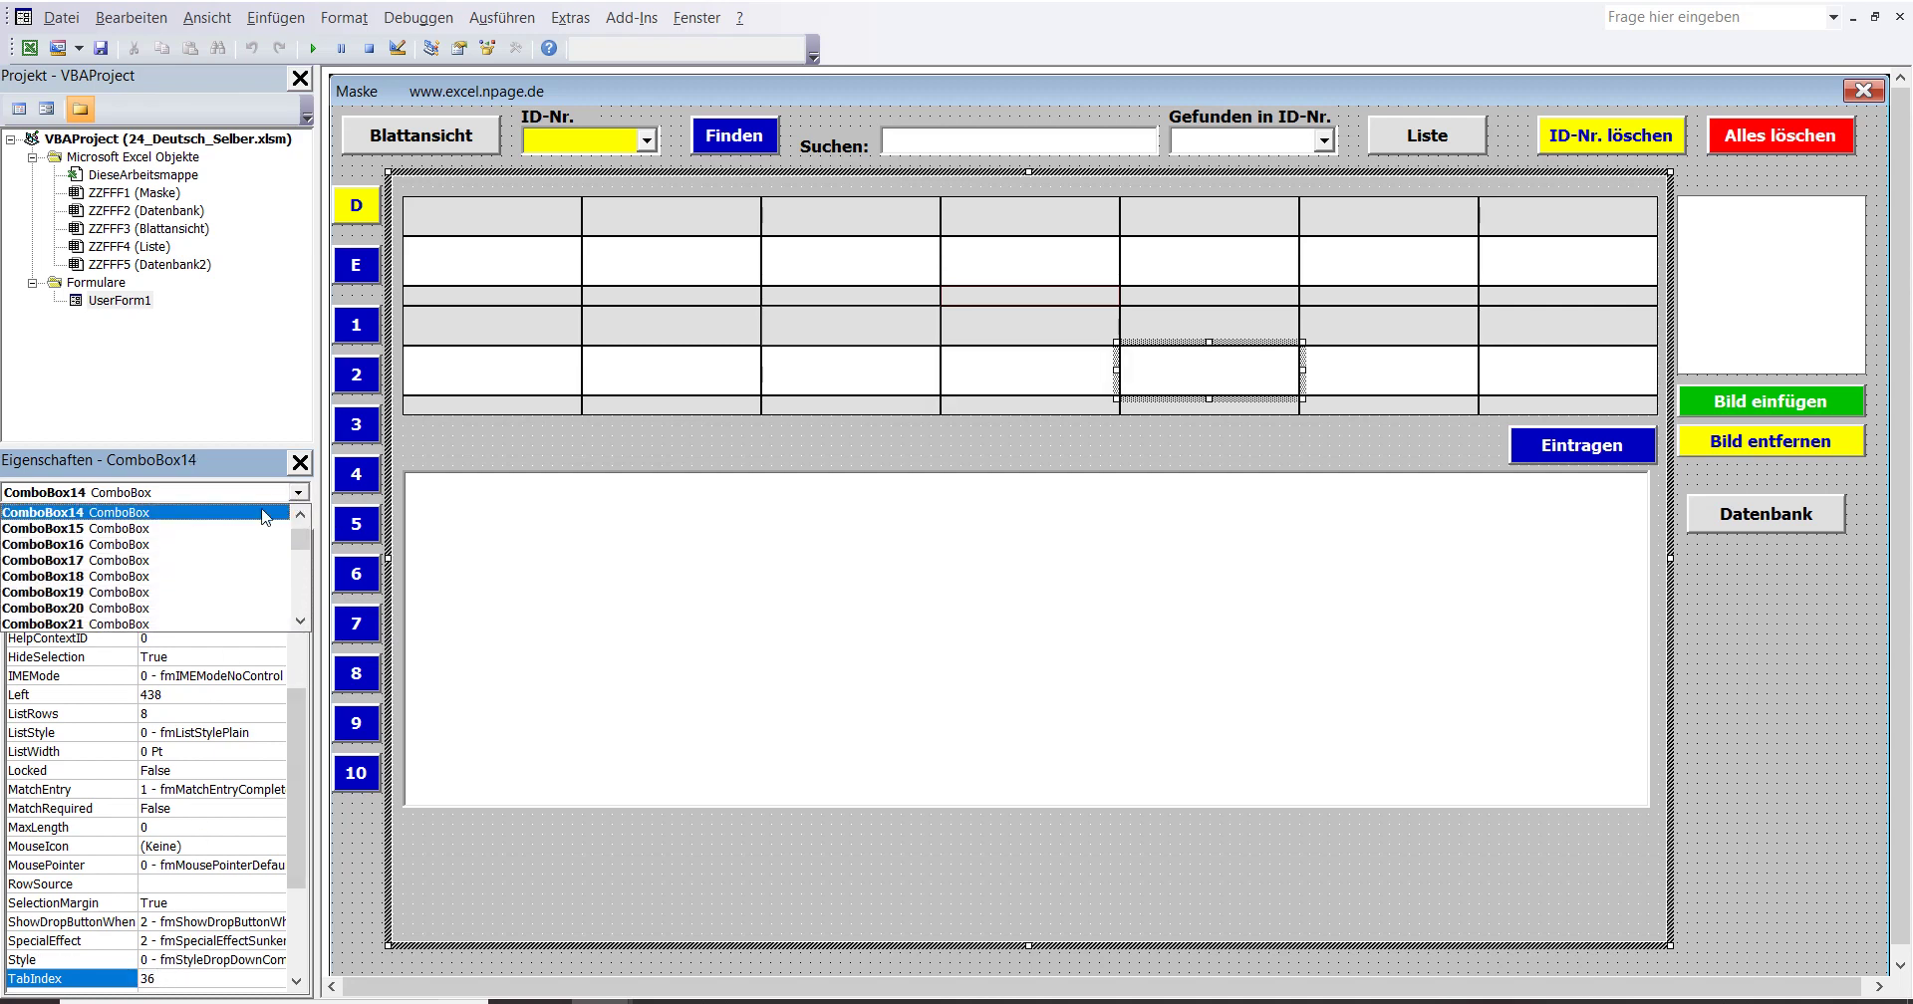
Set TabIndex 39 on ComboBox15, 42 on ComboBox16 and 43 on the Eintragen button CommandButton21.
click(224, 539)
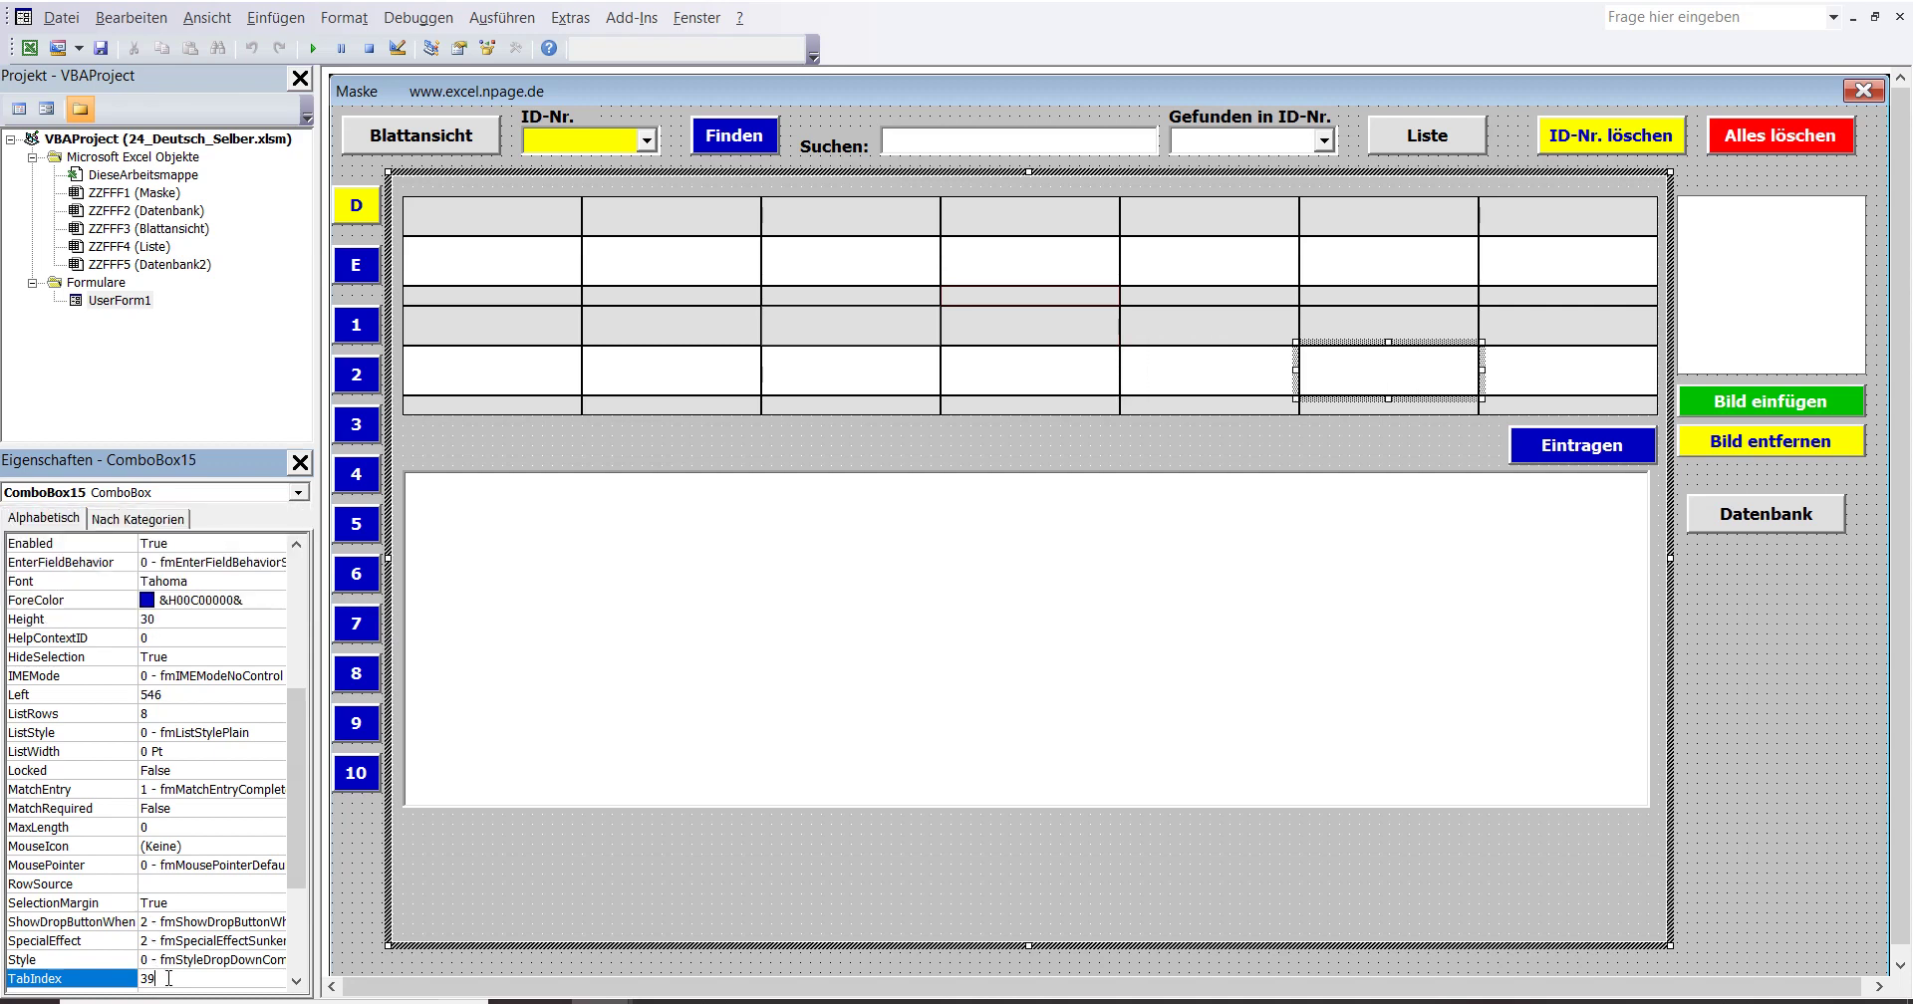
click(298, 492)
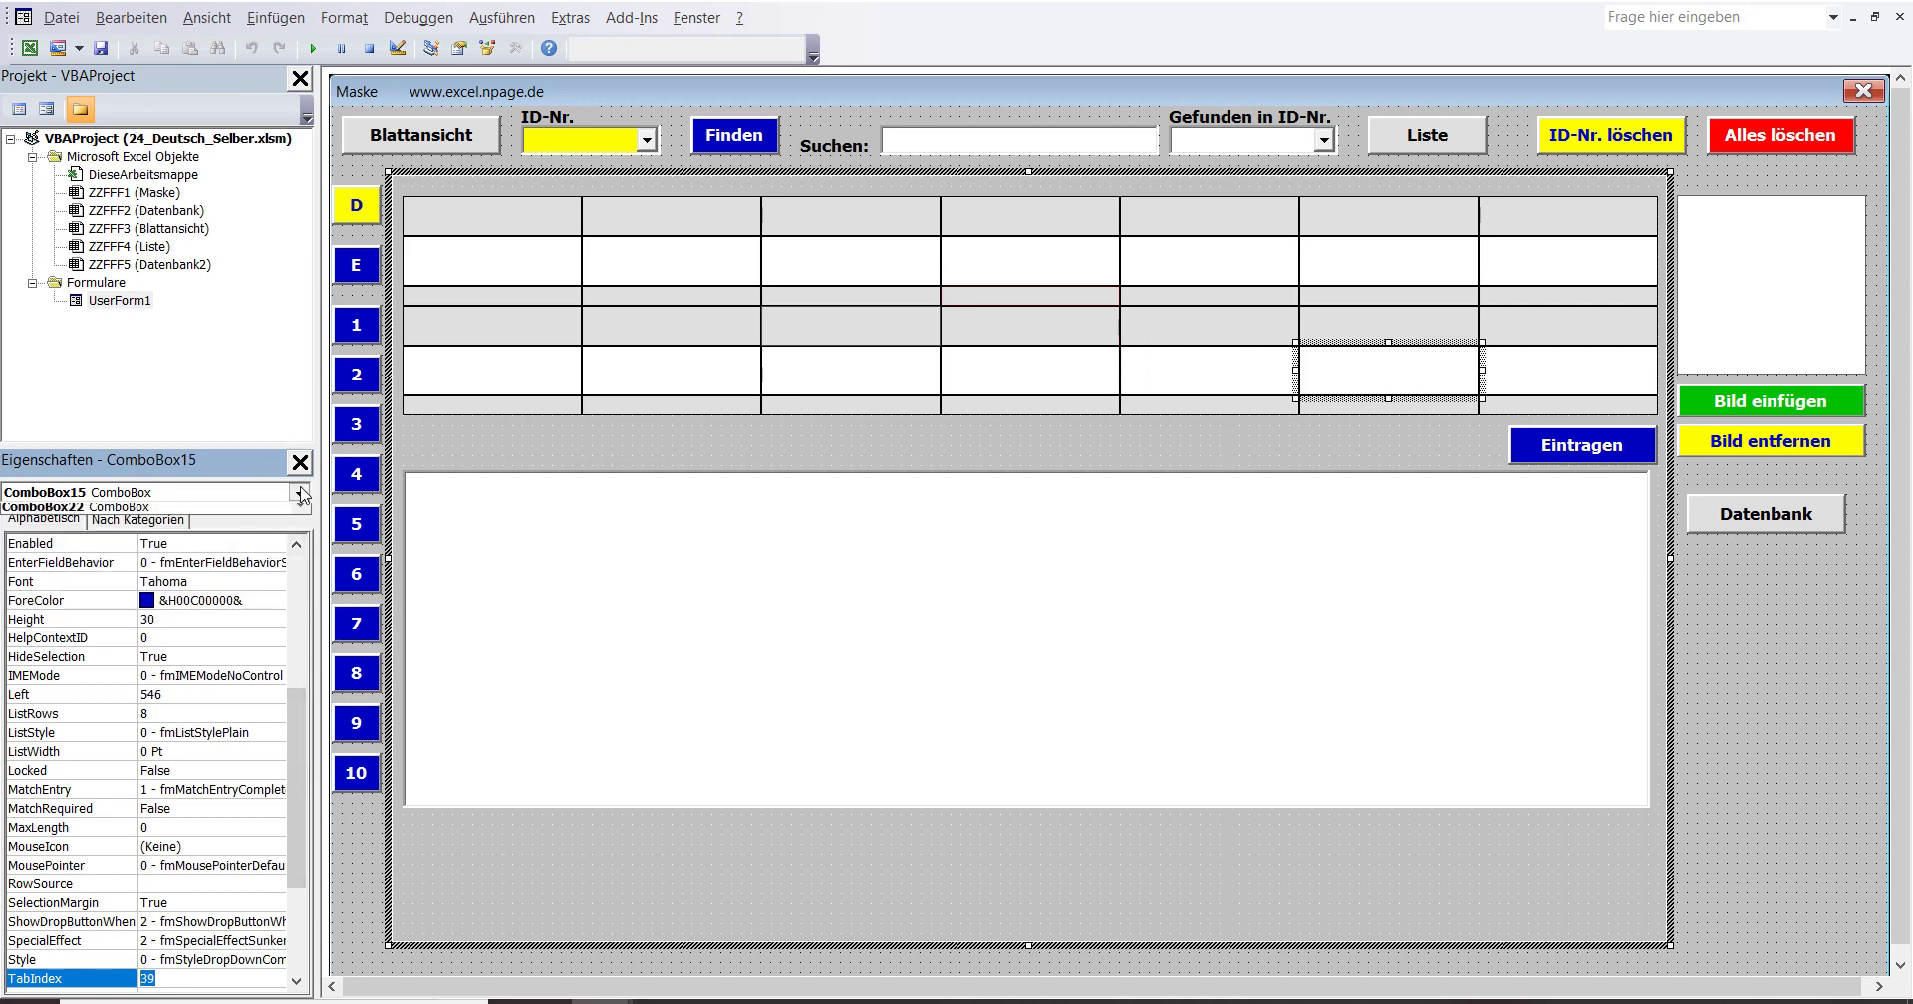
click(239, 529)
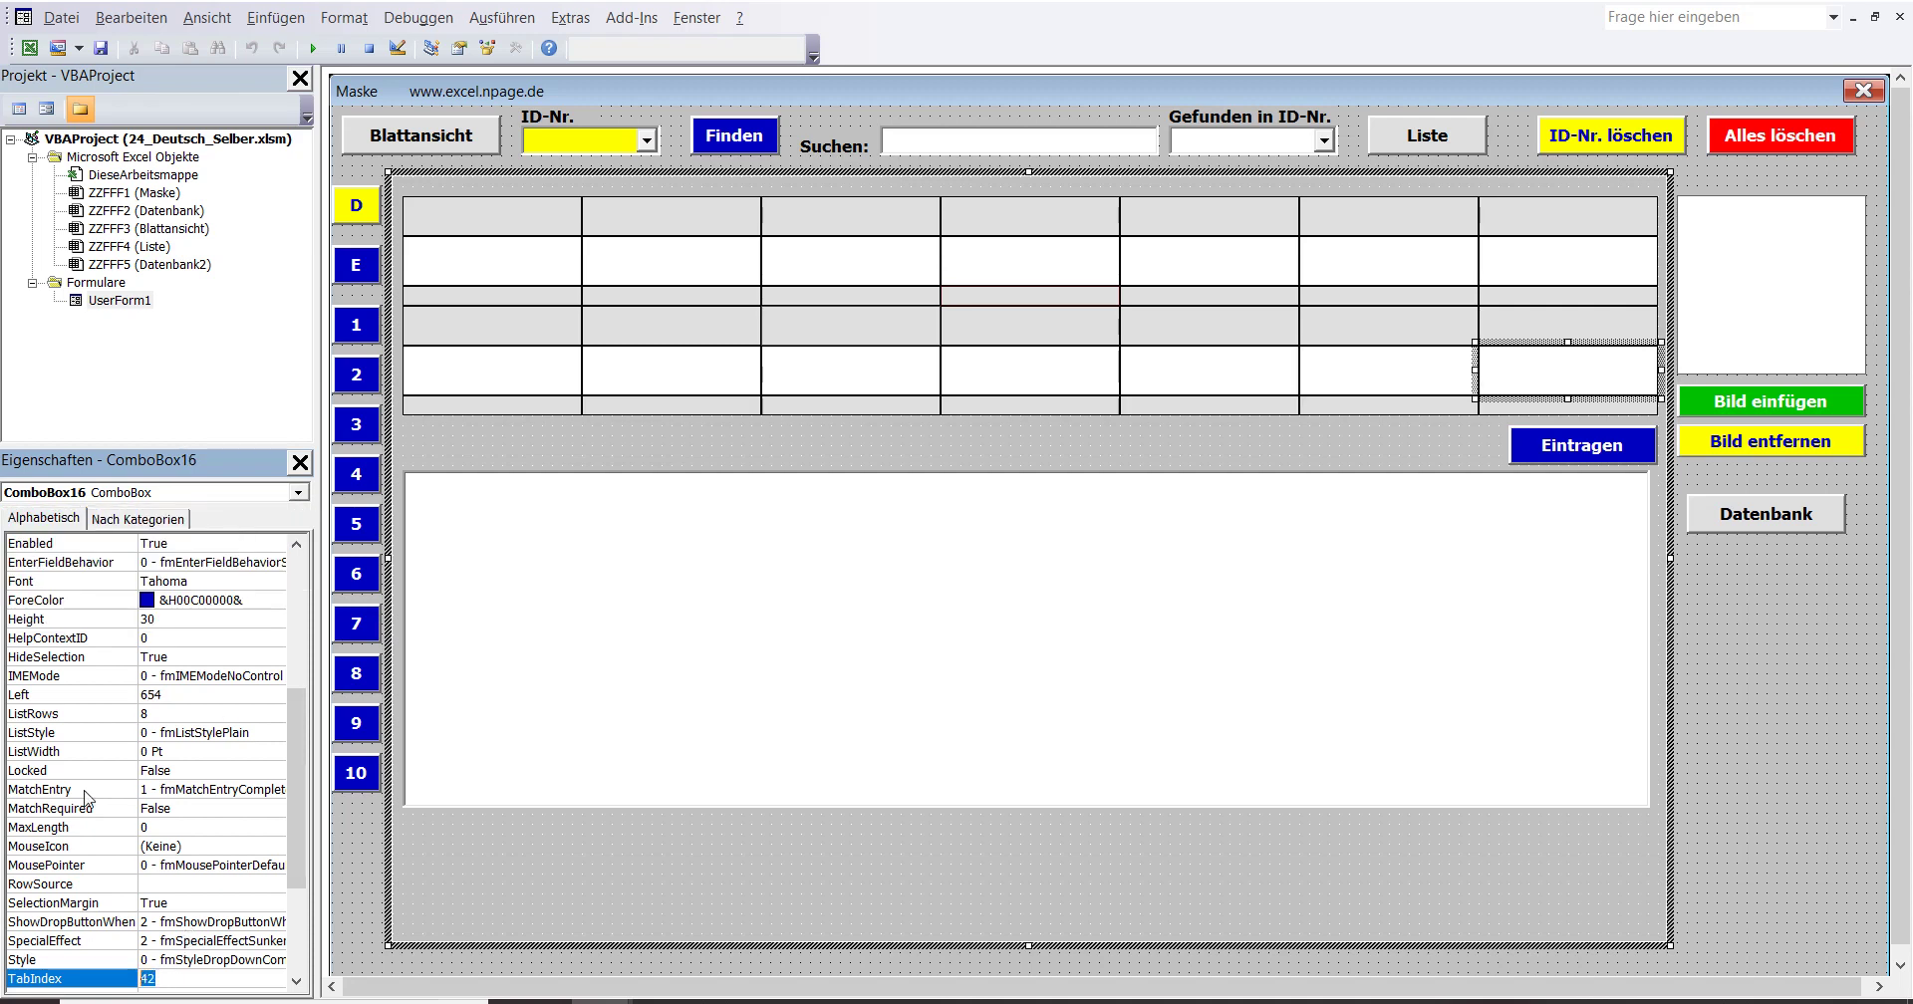
click(299, 492)
click(300, 622)
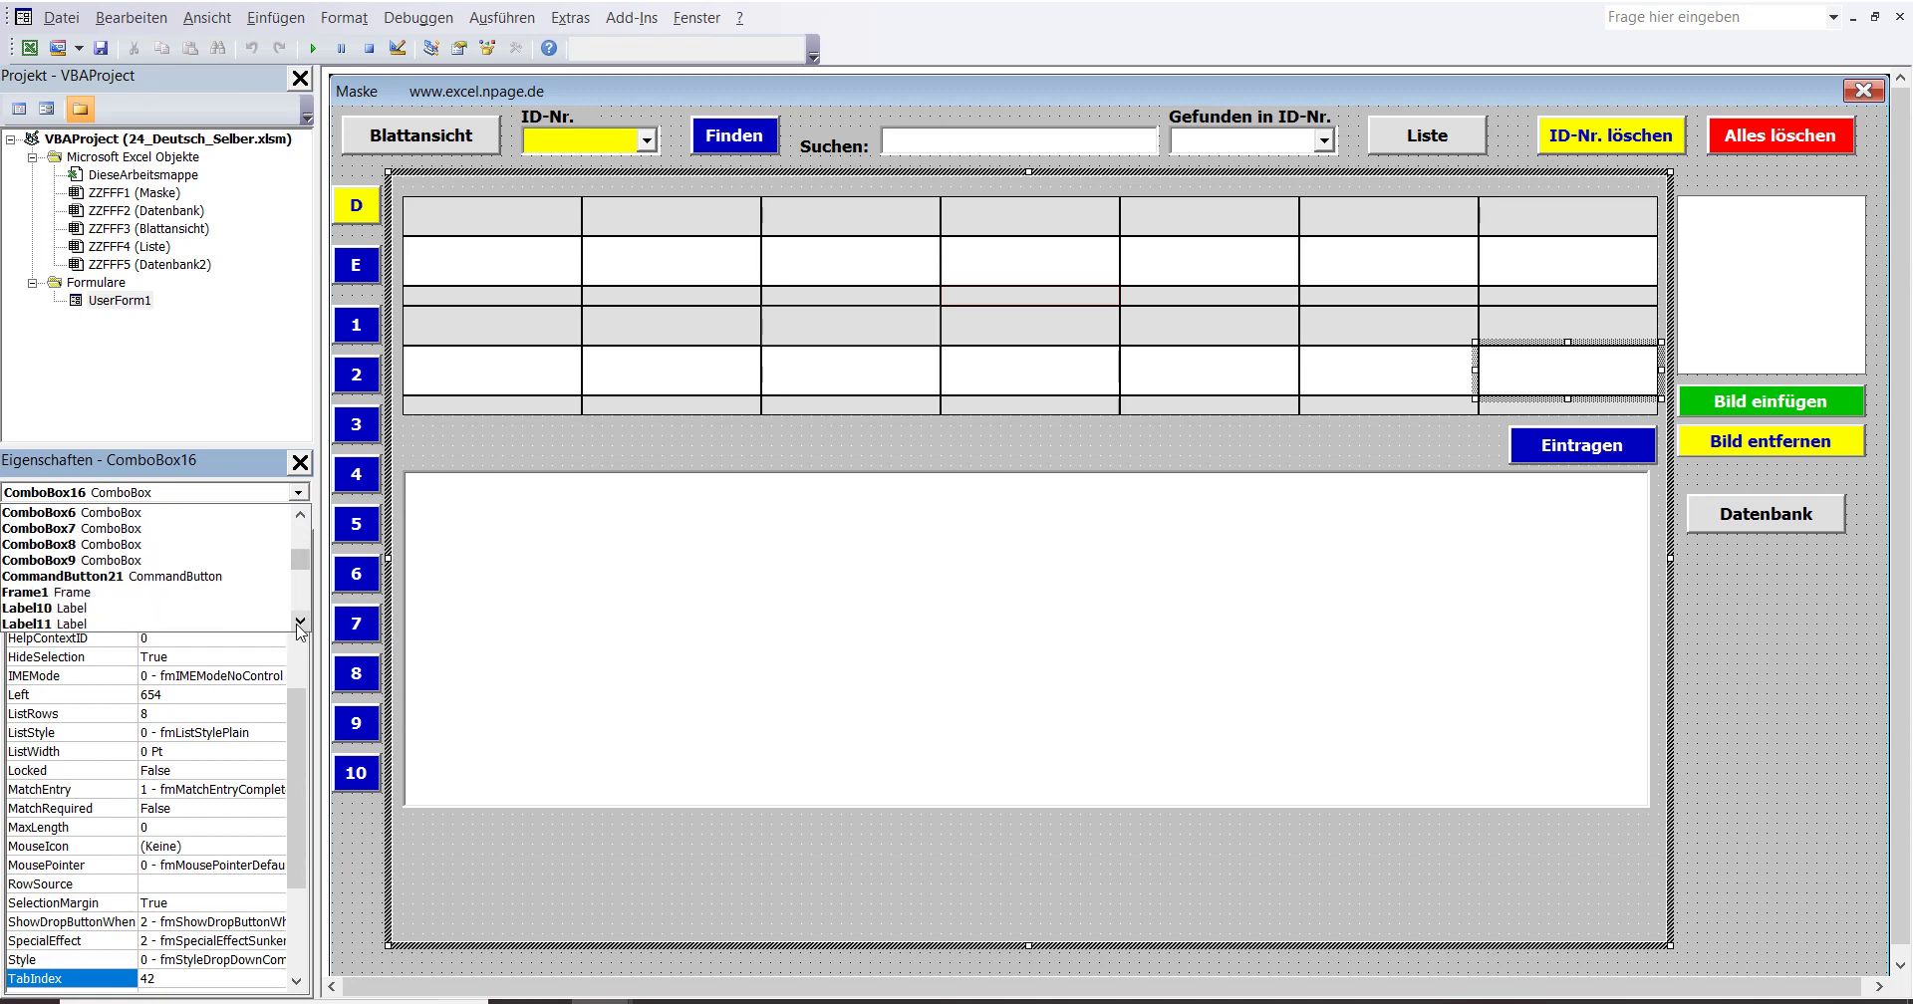
click(204, 577)
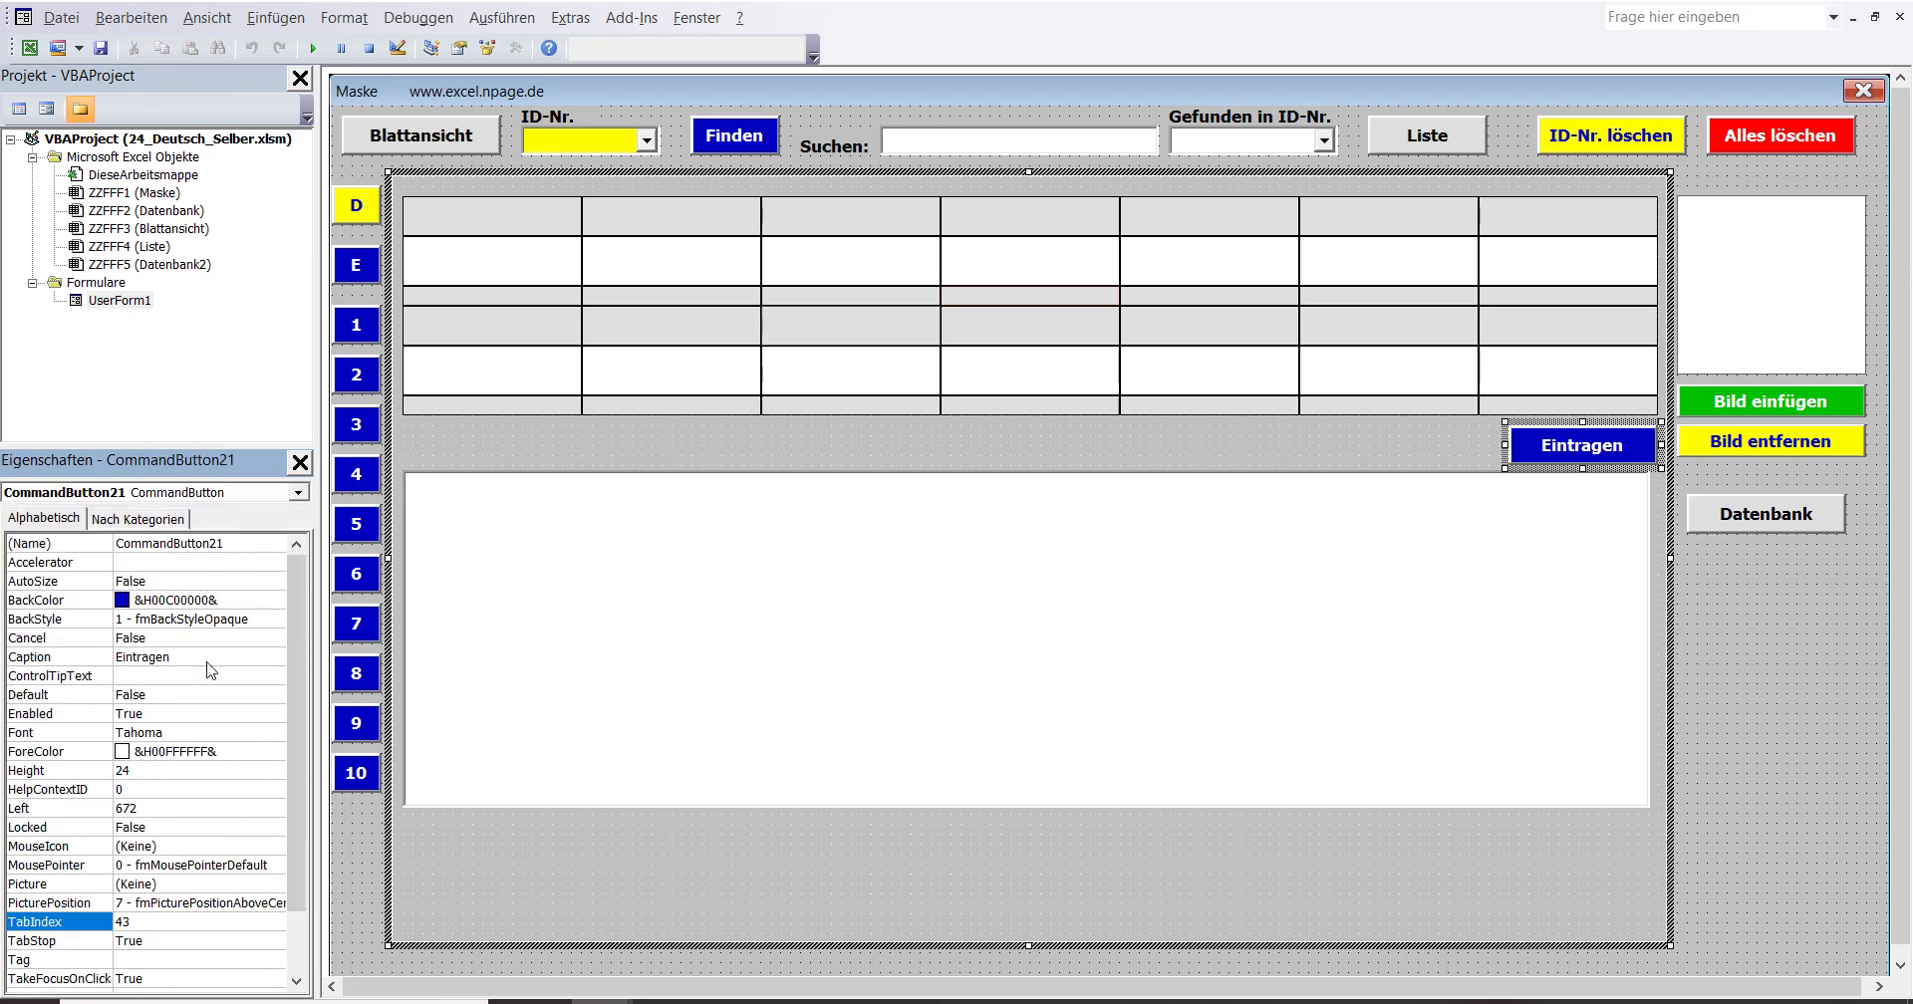
double_click(145, 922)
Back in the Excel workbook, select line 2 'Rahmen Frame1 ist erstellt worden.' in cell A6.
mouse_move(643, 1000)
click(493, 862)
double_click(370, 617)
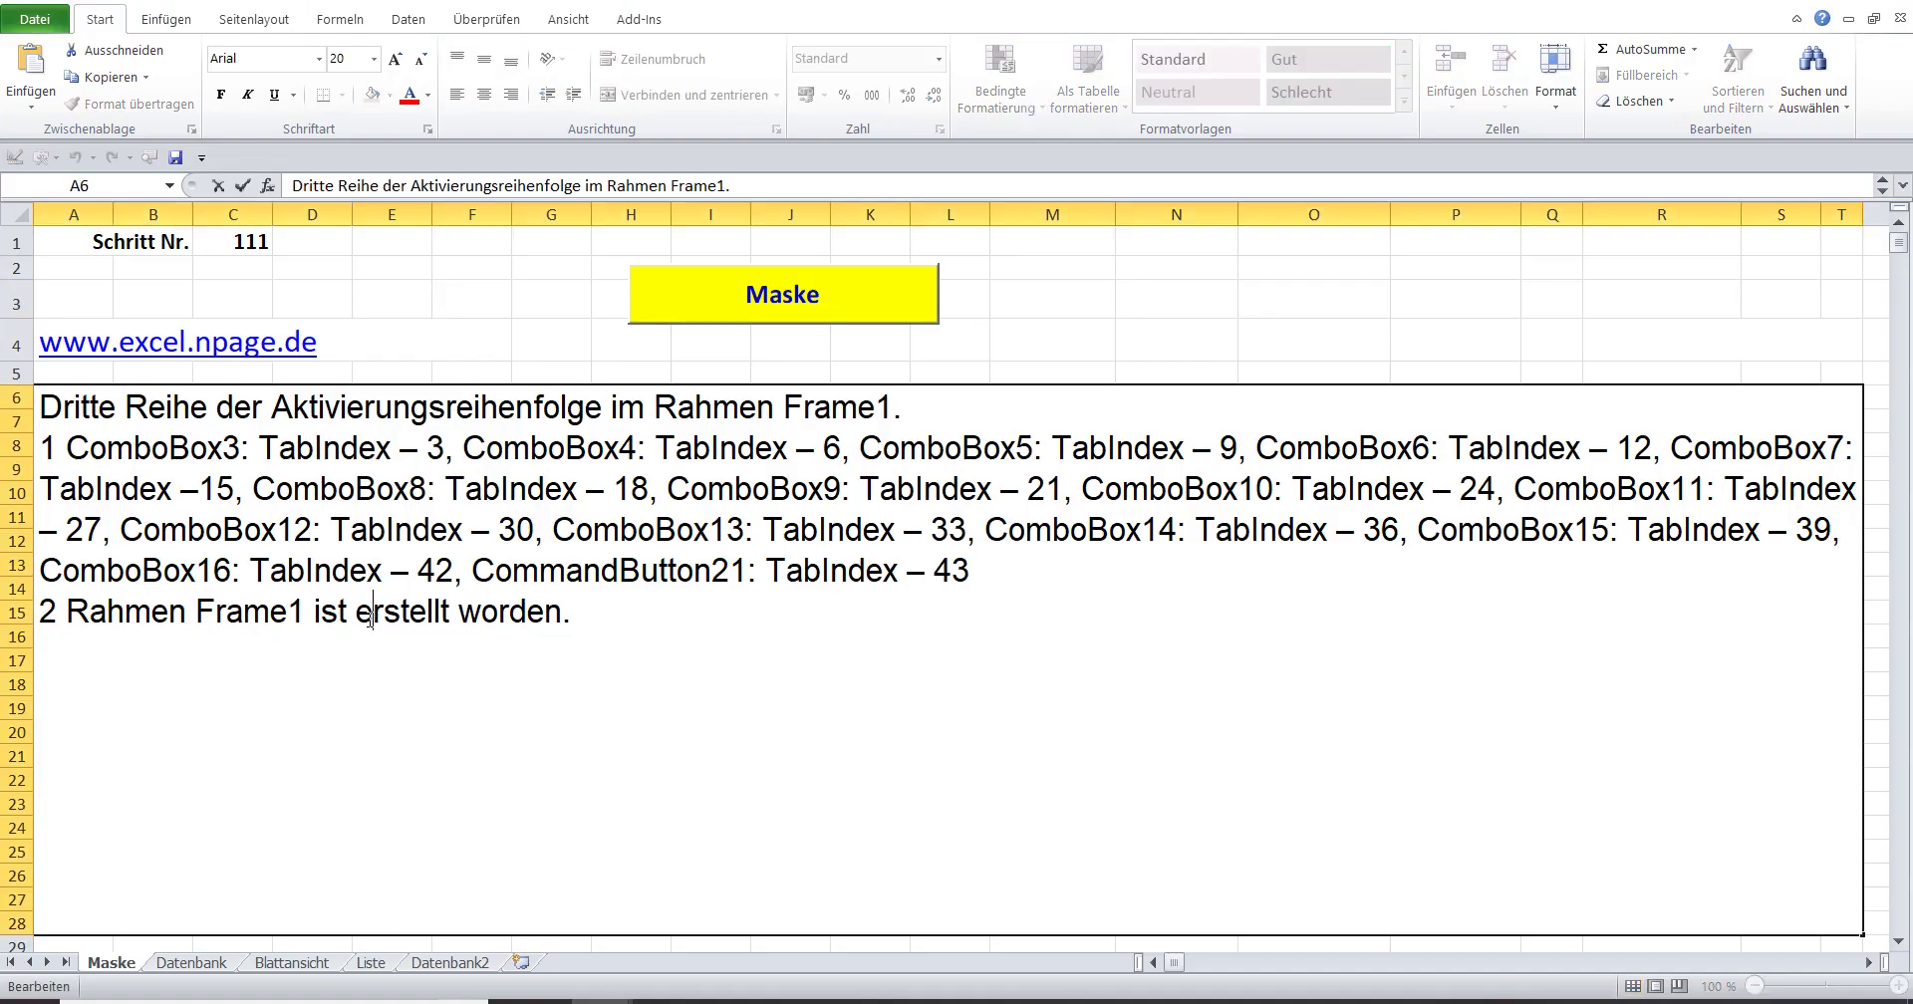
drag(626, 626, 4, 615)
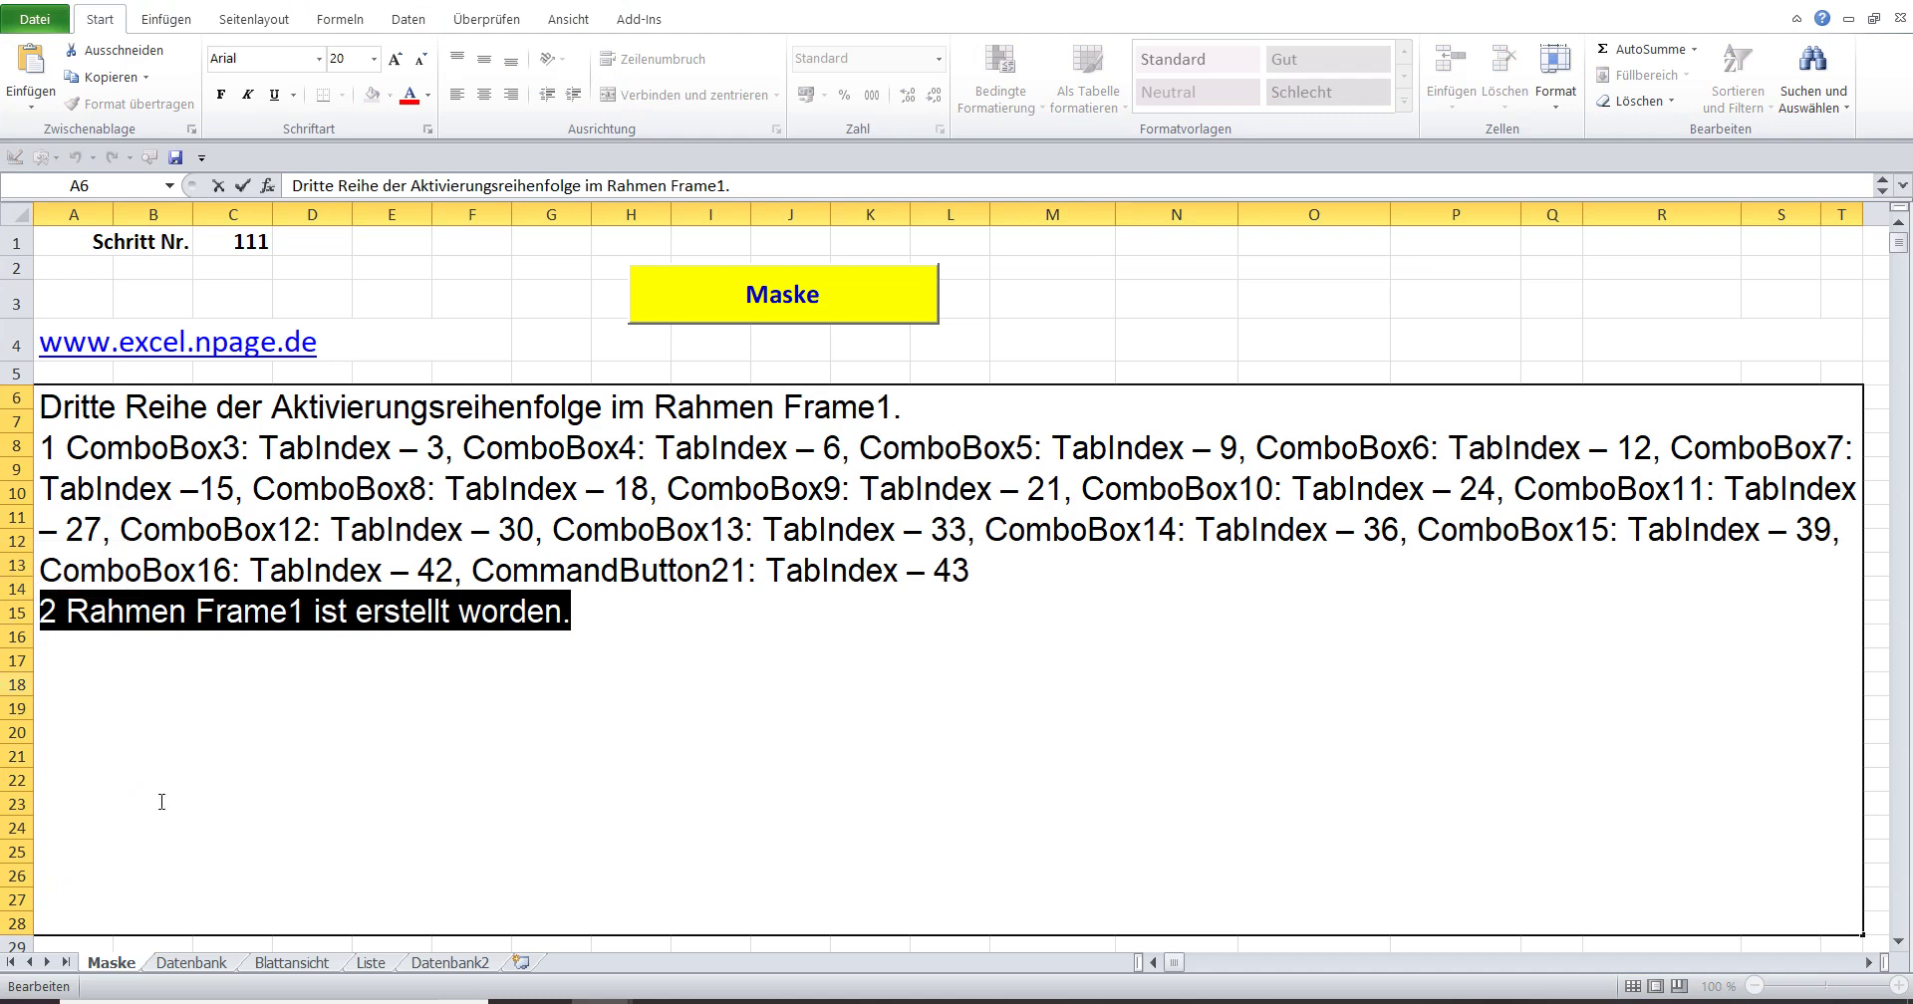